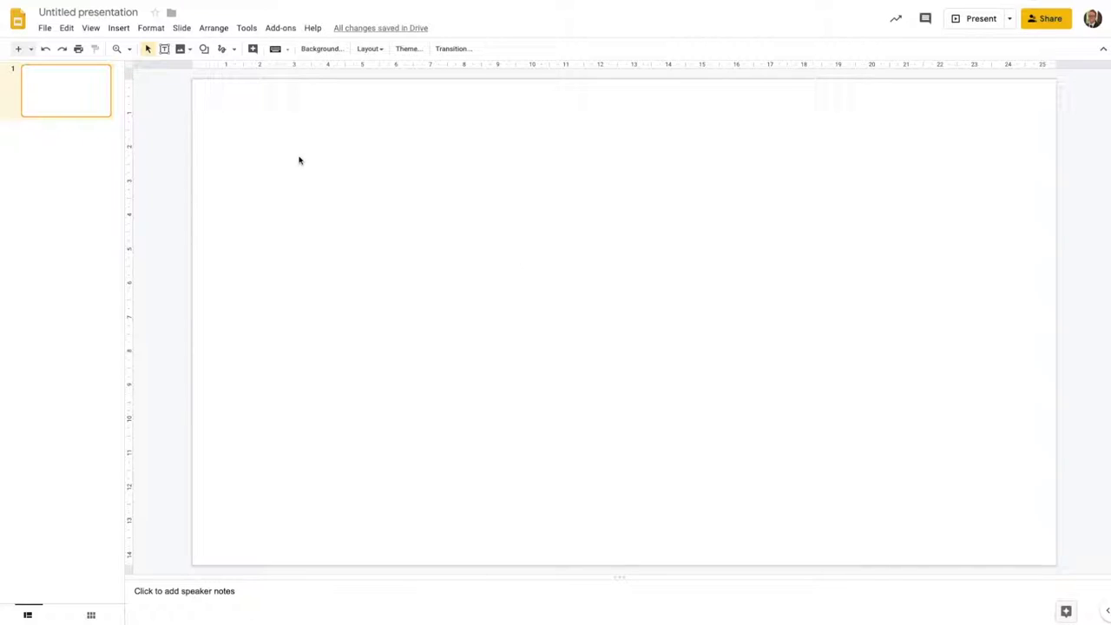
Insert an oval shape and drag it out near the top centre as the head.
click(204, 50)
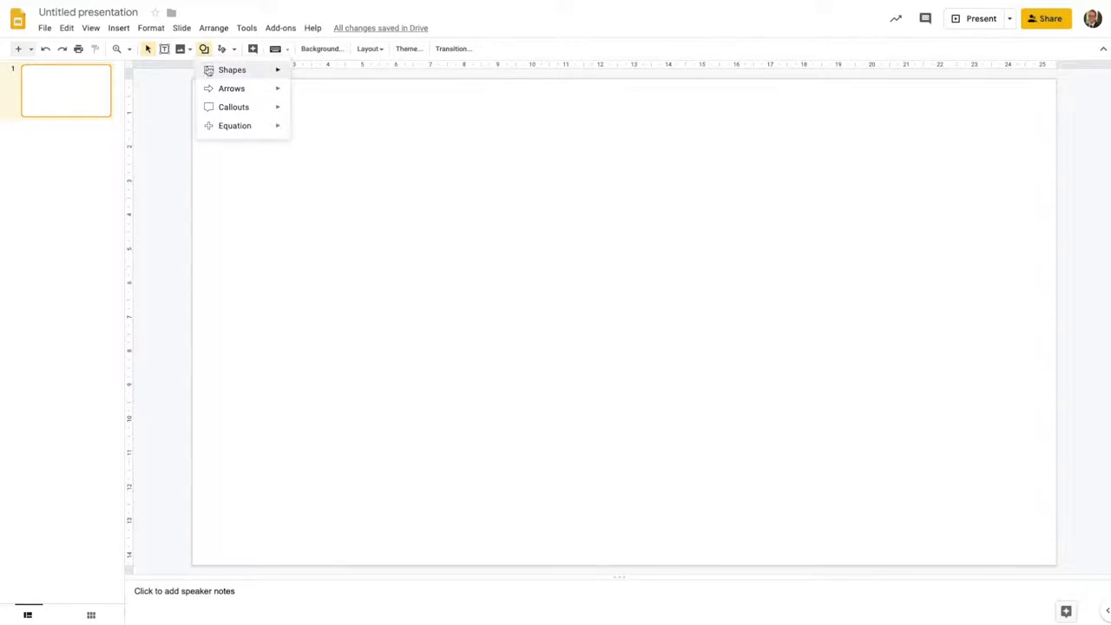
mouse_move(209, 74)
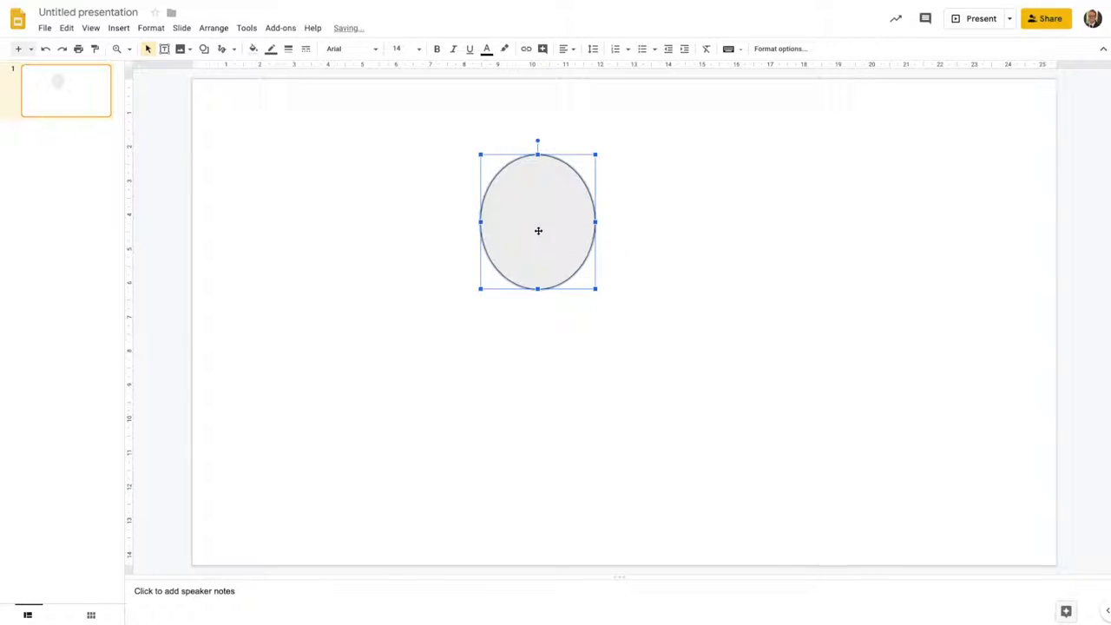
click(417, 219)
Select the head oval and set its border colour to transparent.
click(546, 229)
click(421, 229)
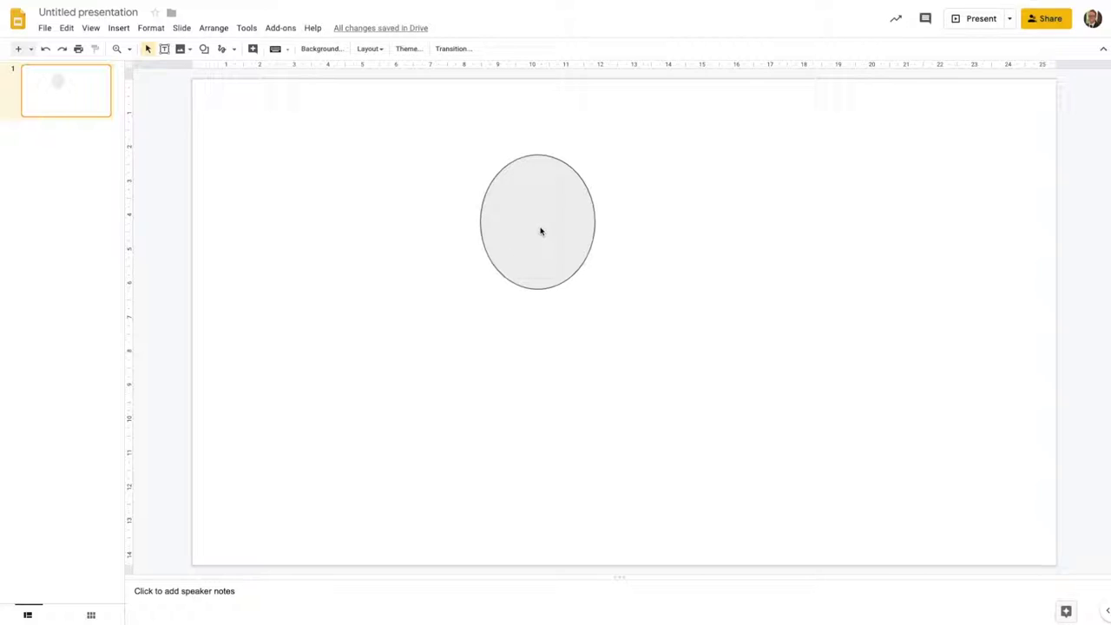
click(541, 231)
click(271, 50)
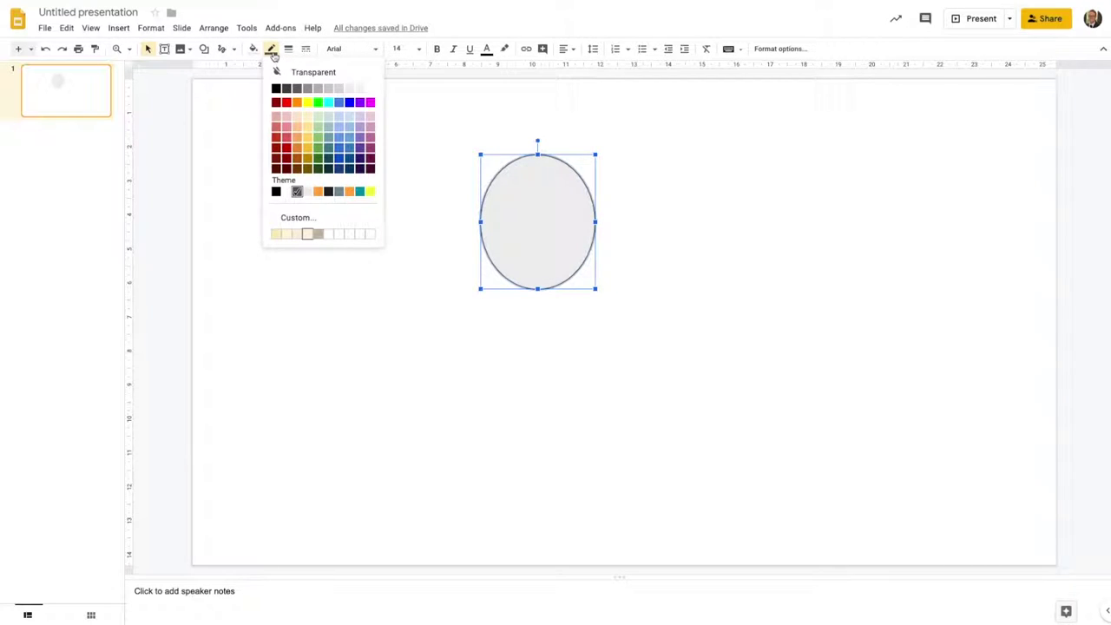
click(320, 73)
Fill the oval with a custom pale beige colour (#f7eeda).
click(253, 49)
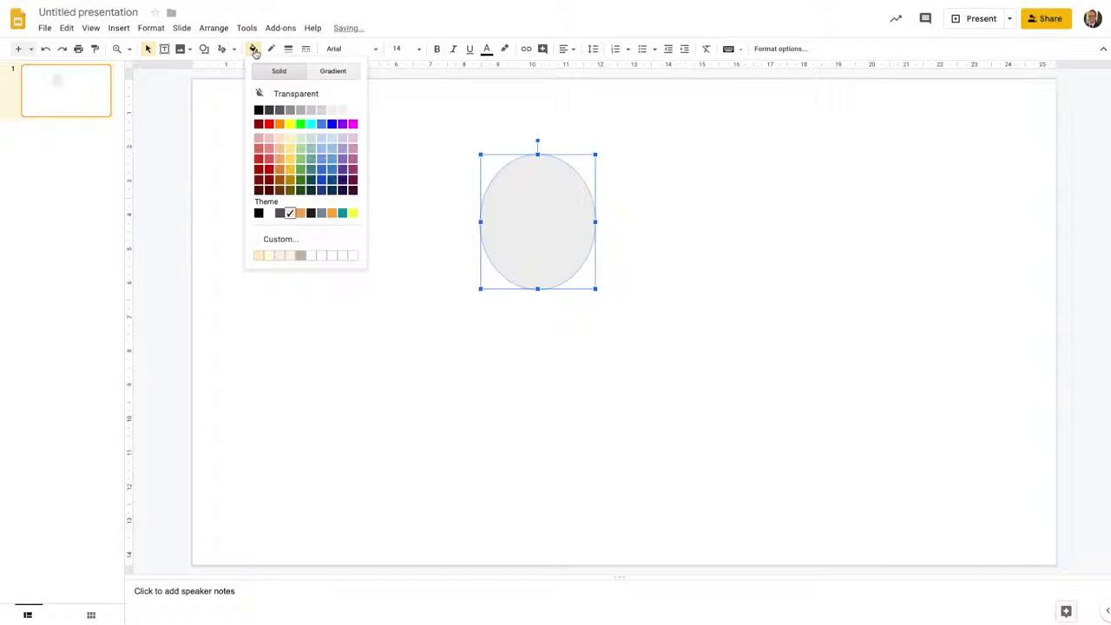
click(330, 242)
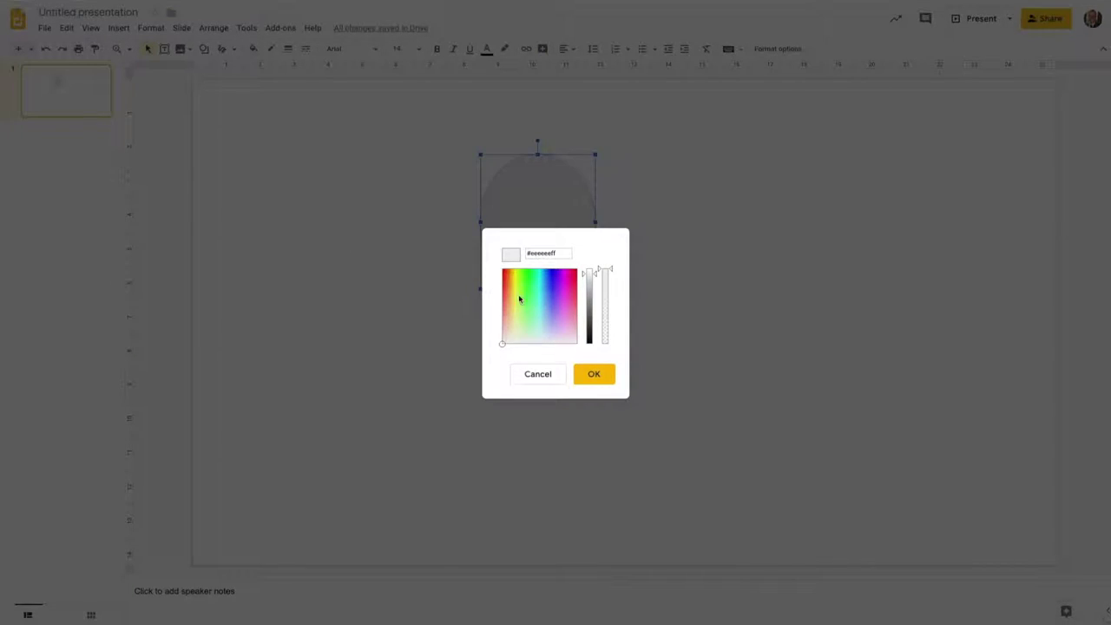
click(513, 335)
click(595, 272)
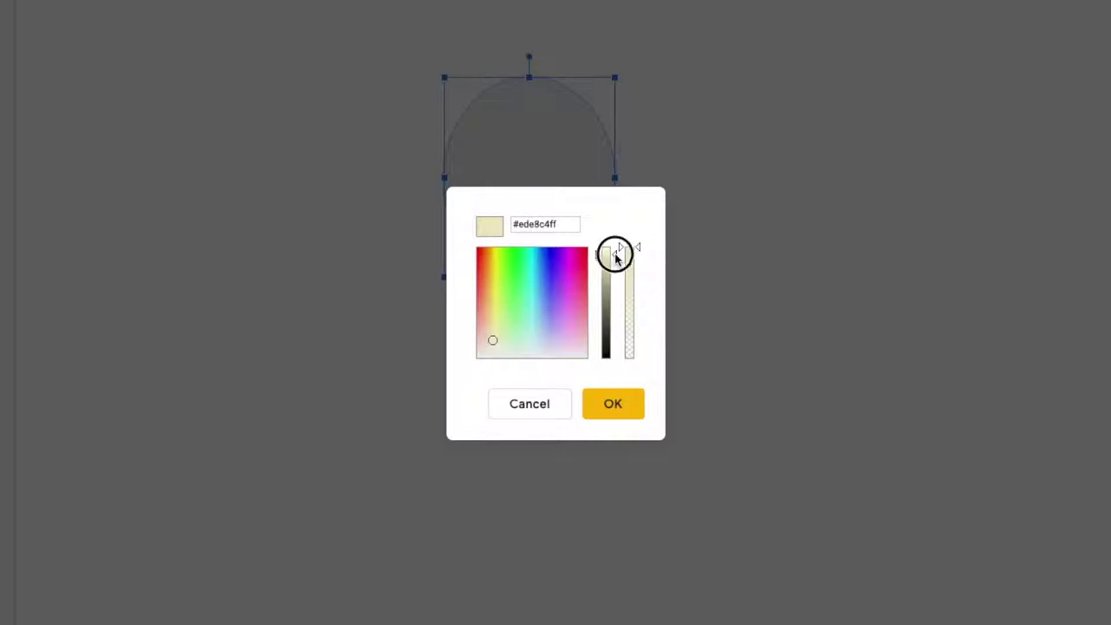
drag(493, 344, 488, 346)
click(580, 373)
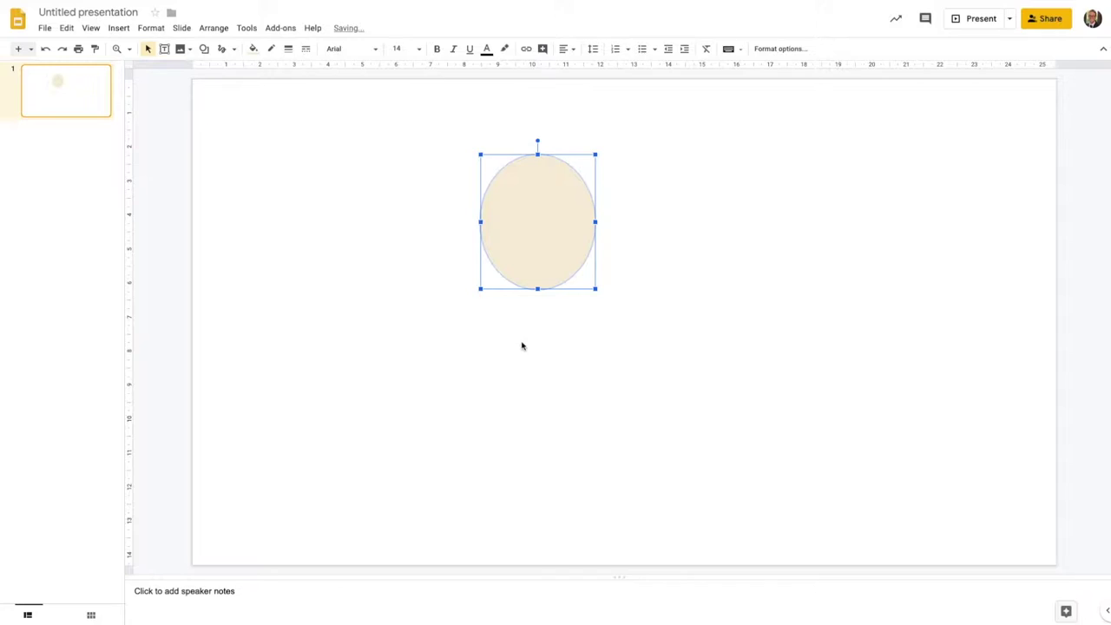
click(522, 345)
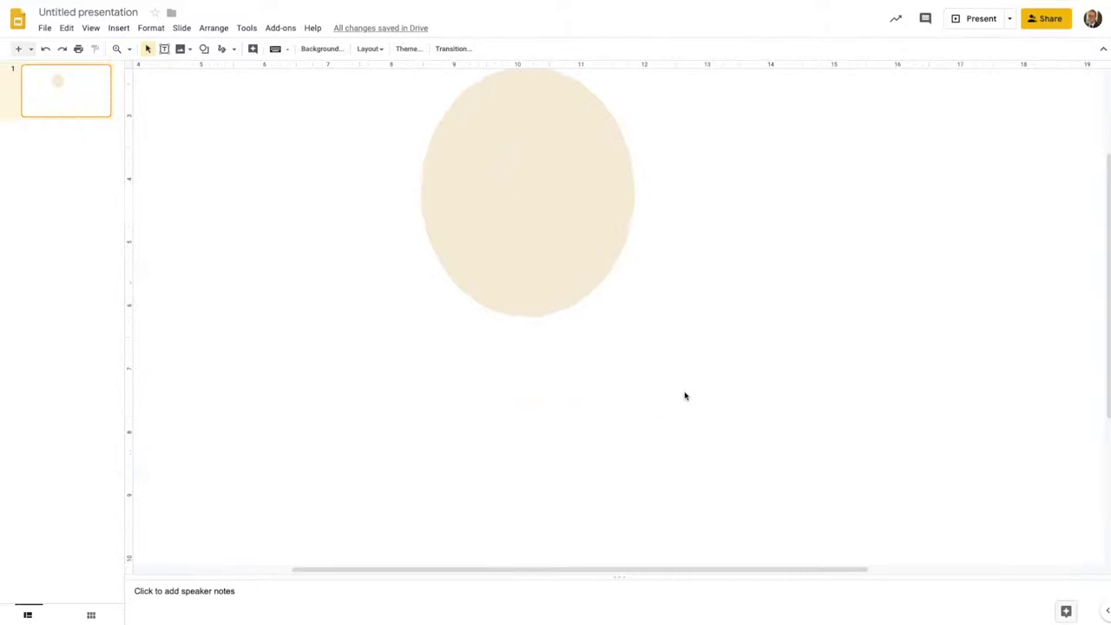
Draw a small oval inside the upper part of the beige head.
scroll(703, 331, up, 1)
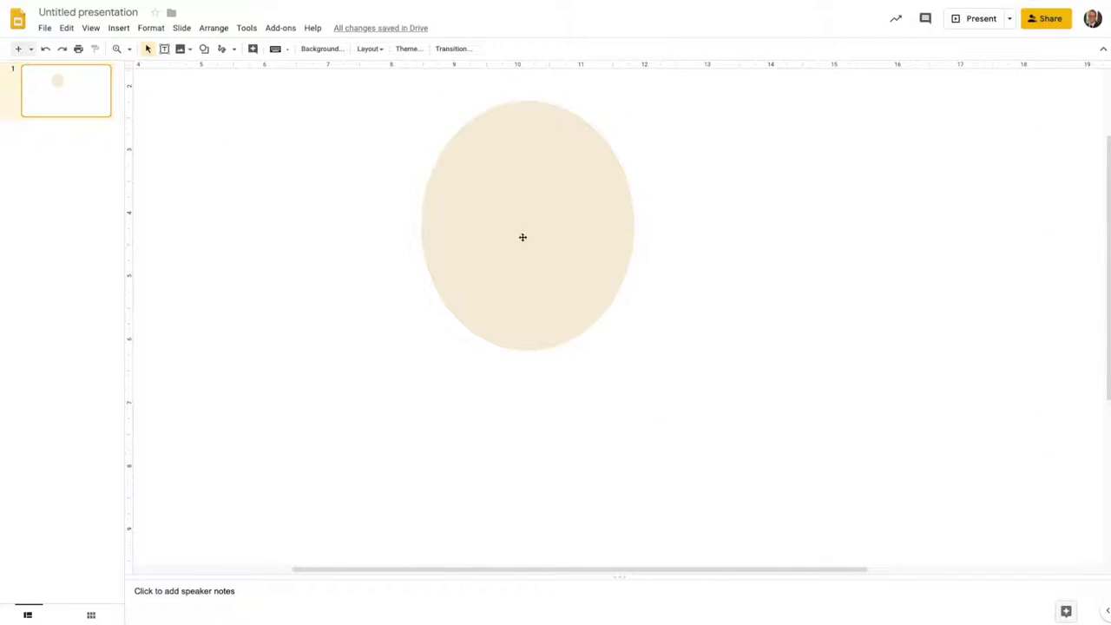
click(204, 49)
mouse_move(249, 69)
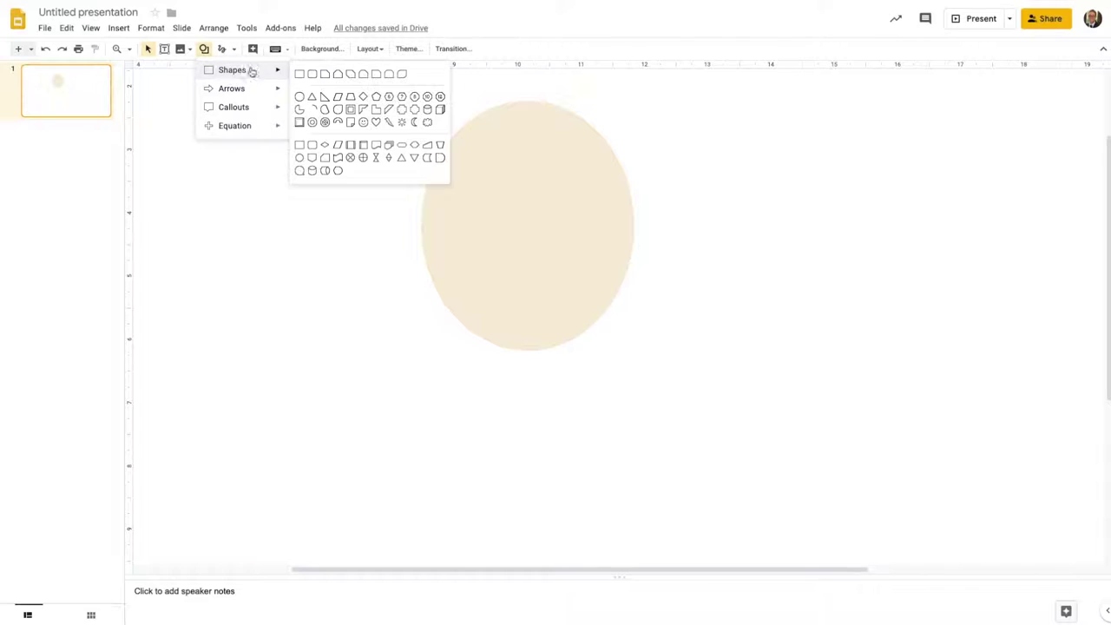
click(300, 97)
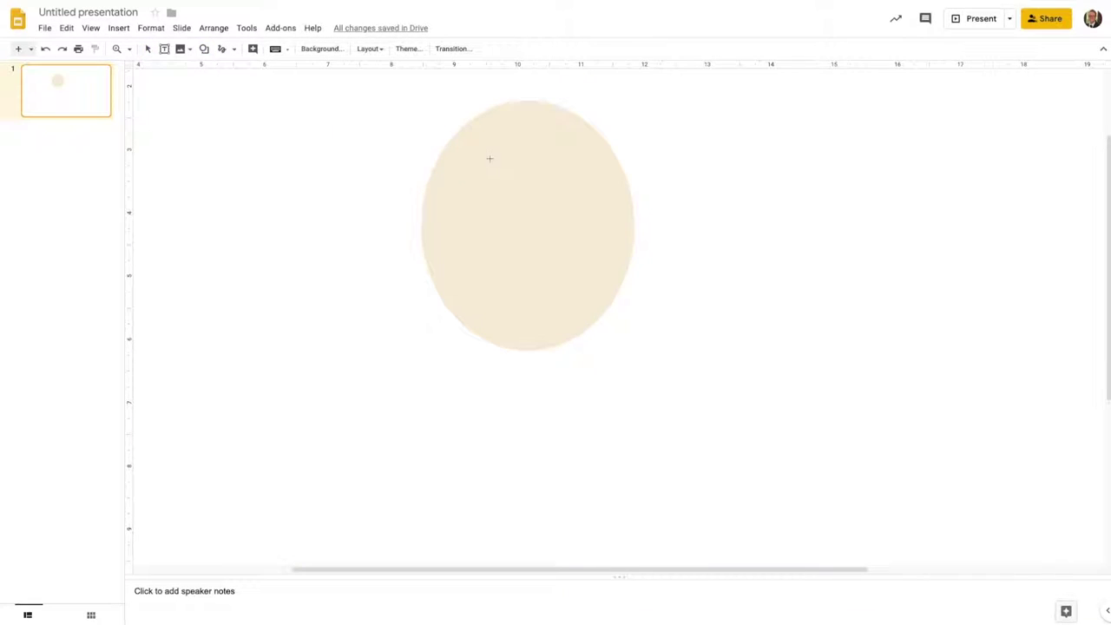
drag(489, 159, 521, 209)
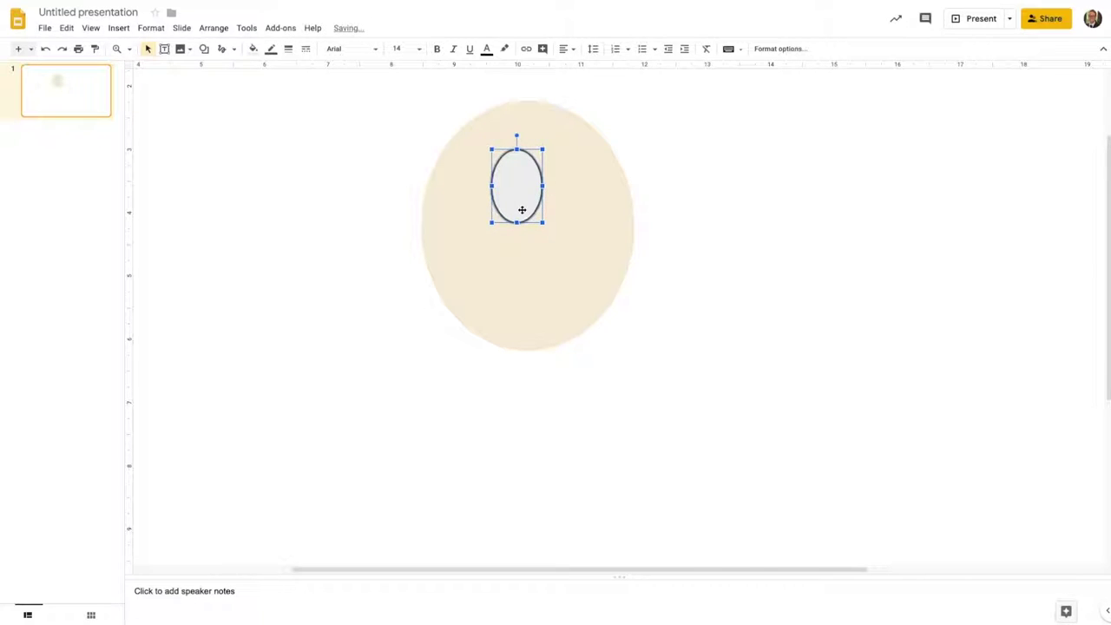
Make the small oval white with no outline and nudge it into place.
click(253, 49)
click(352, 112)
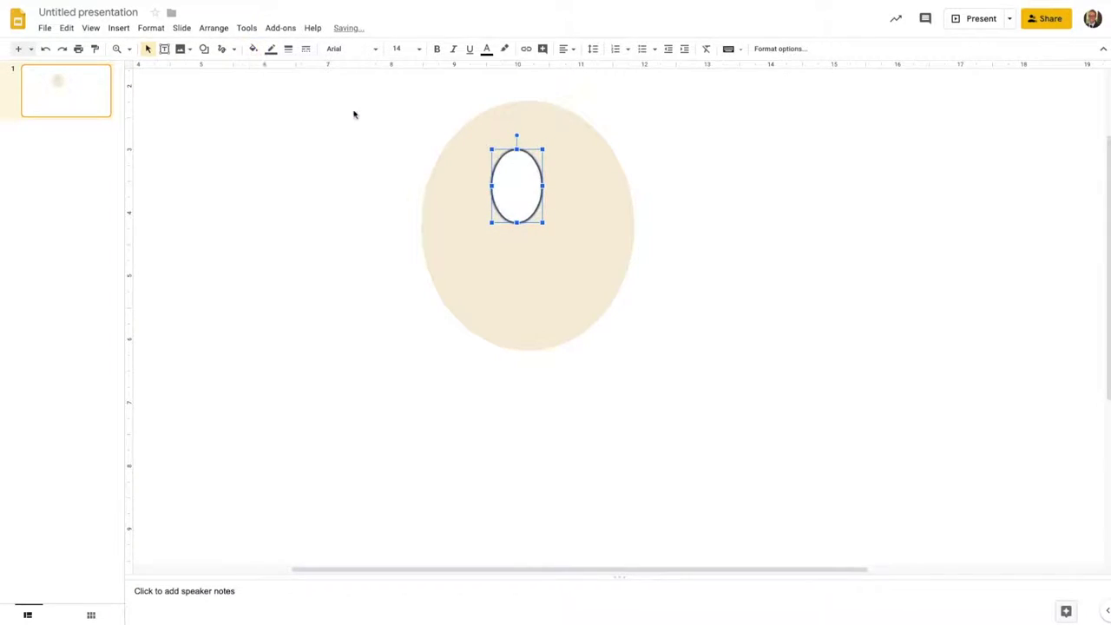
click(271, 49)
click(296, 76)
mouse_move(506, 192)
mouse_down()
mouse_move(510, 213)
mouse_move(532, 183)
mouse_move(520, 197)
mouse_up()
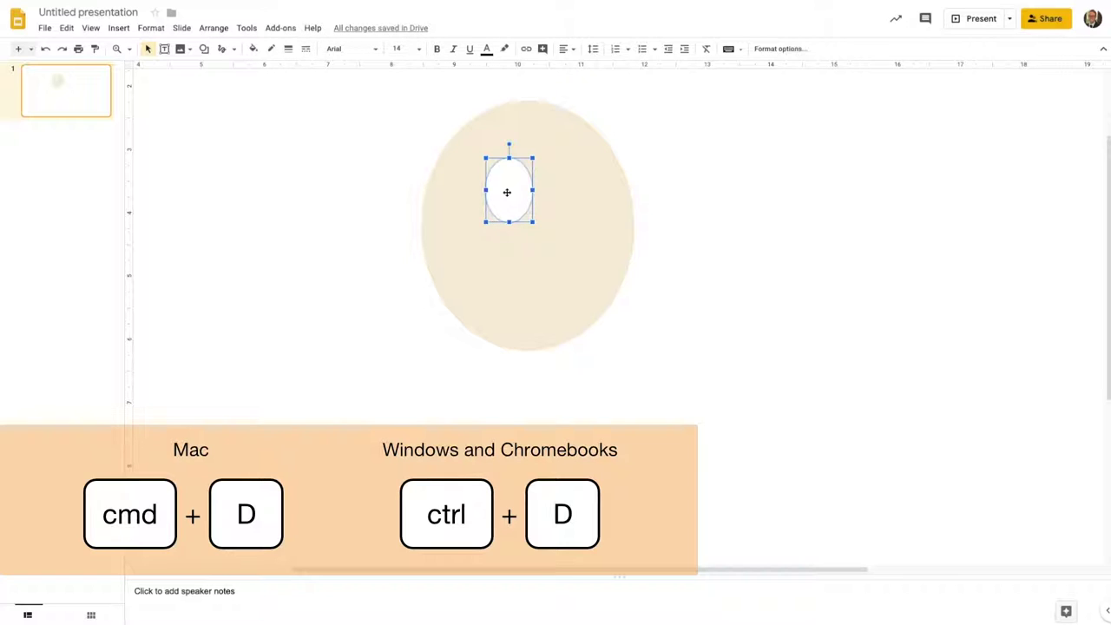
Duplicate the white eye and place the copy overlapping beside the first.
key(ctrl+d)
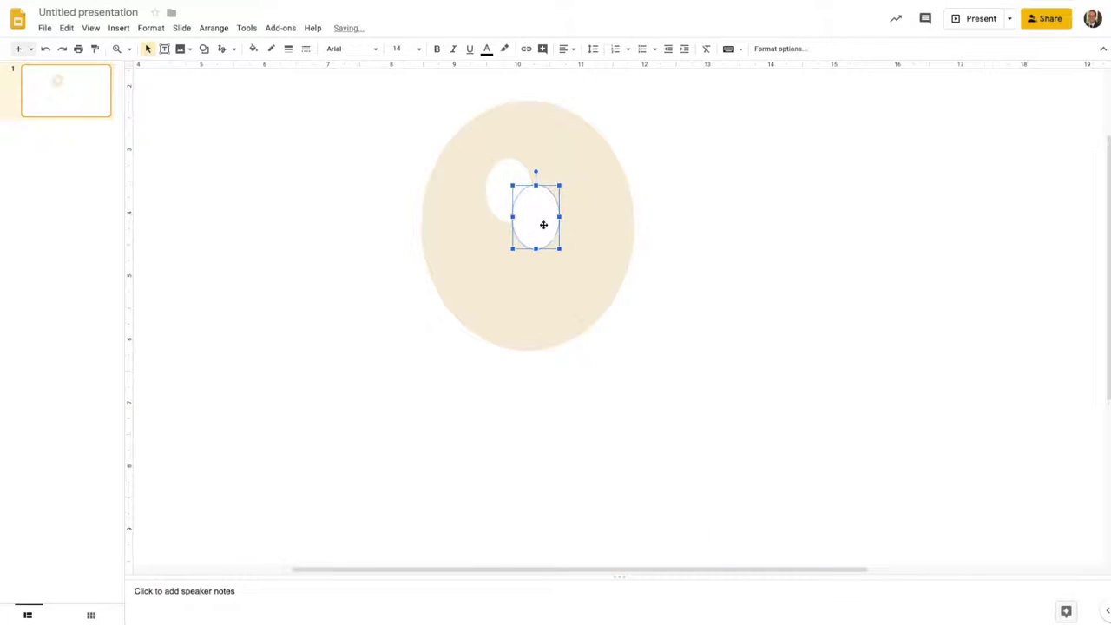
drag(543, 224, 551, 201)
click(698, 238)
click(660, 257)
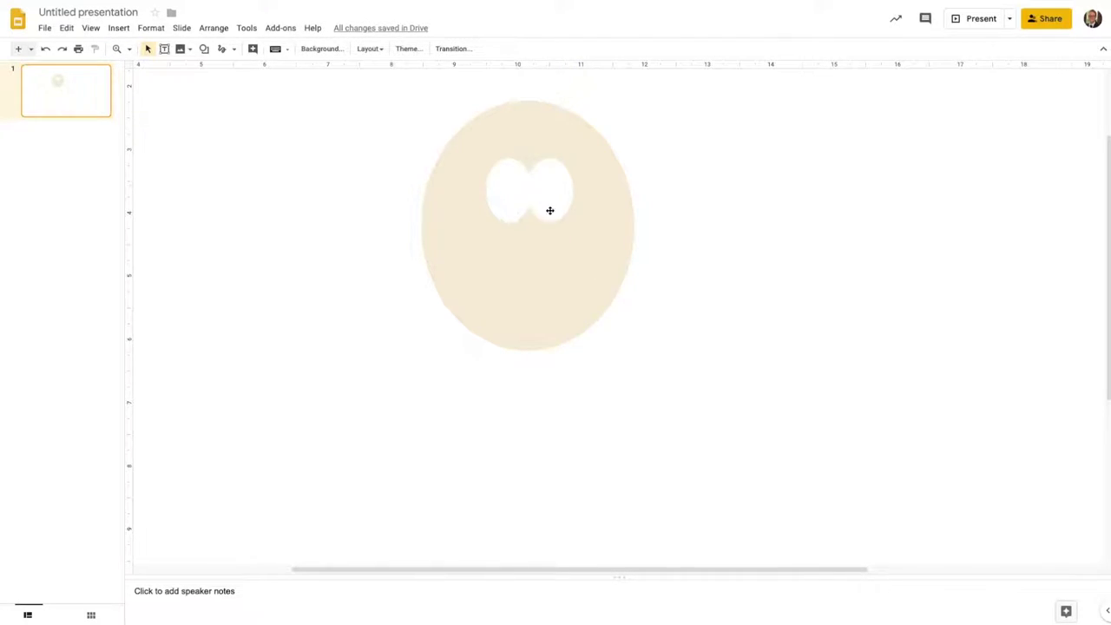
Draw a small pupil oval inside the left eye.
click(203, 48)
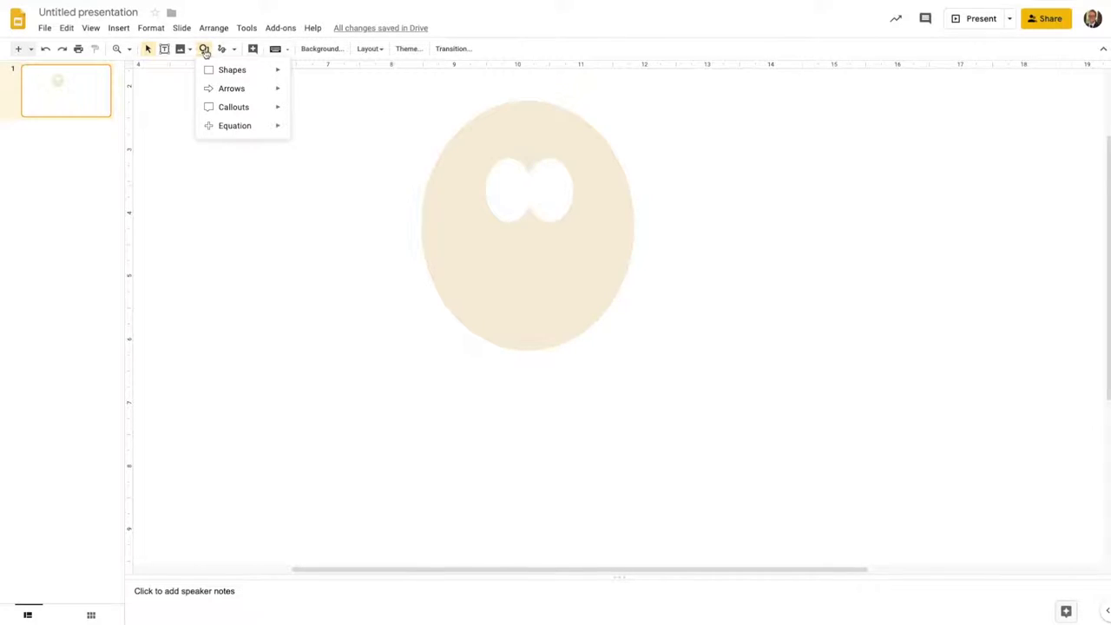
mouse_move(248, 72)
click(301, 99)
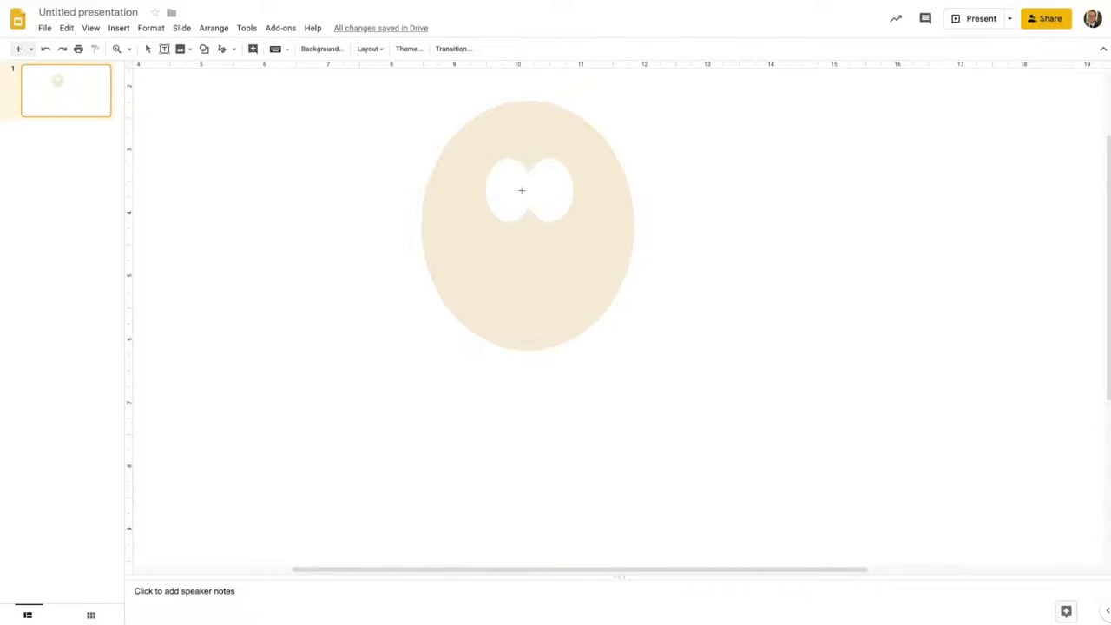
drag(504, 182, 518, 199)
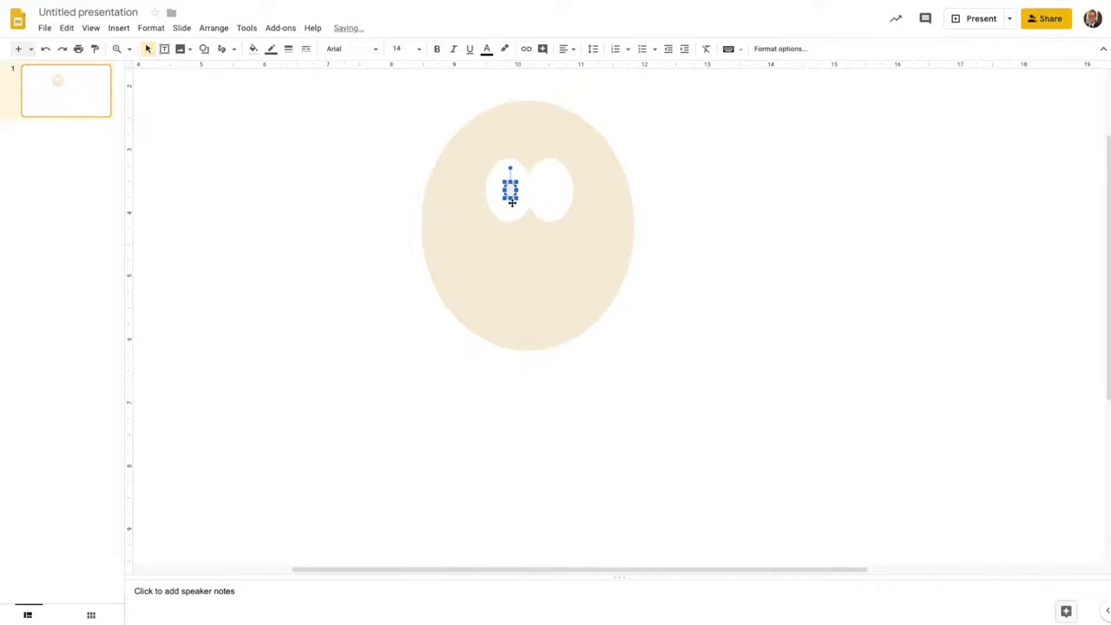
click(116, 49)
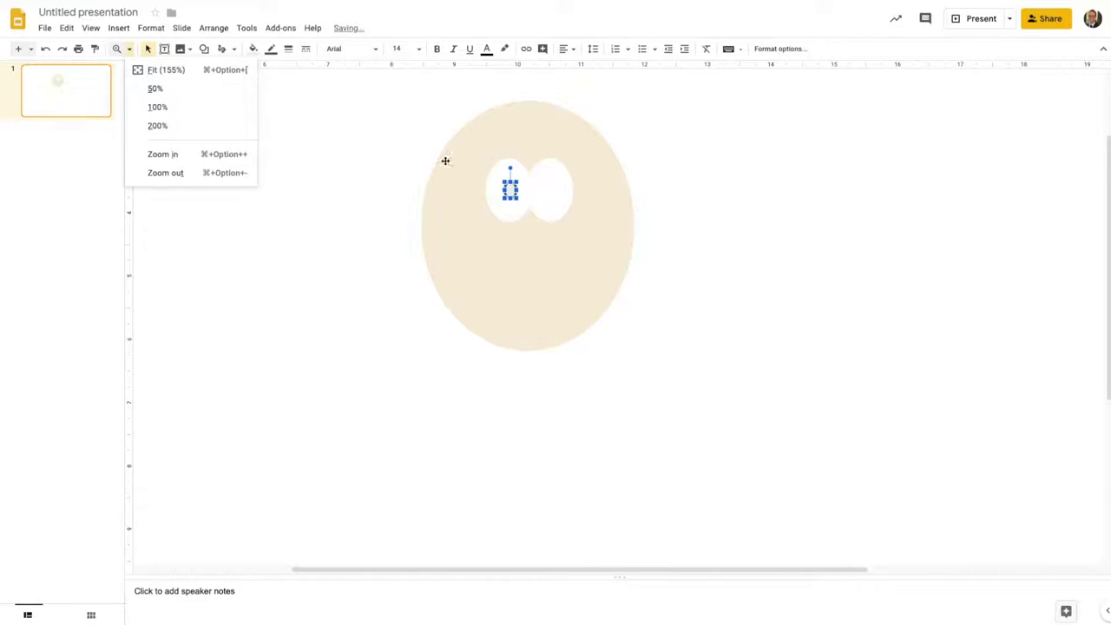
drag(406, 110, 688, 302)
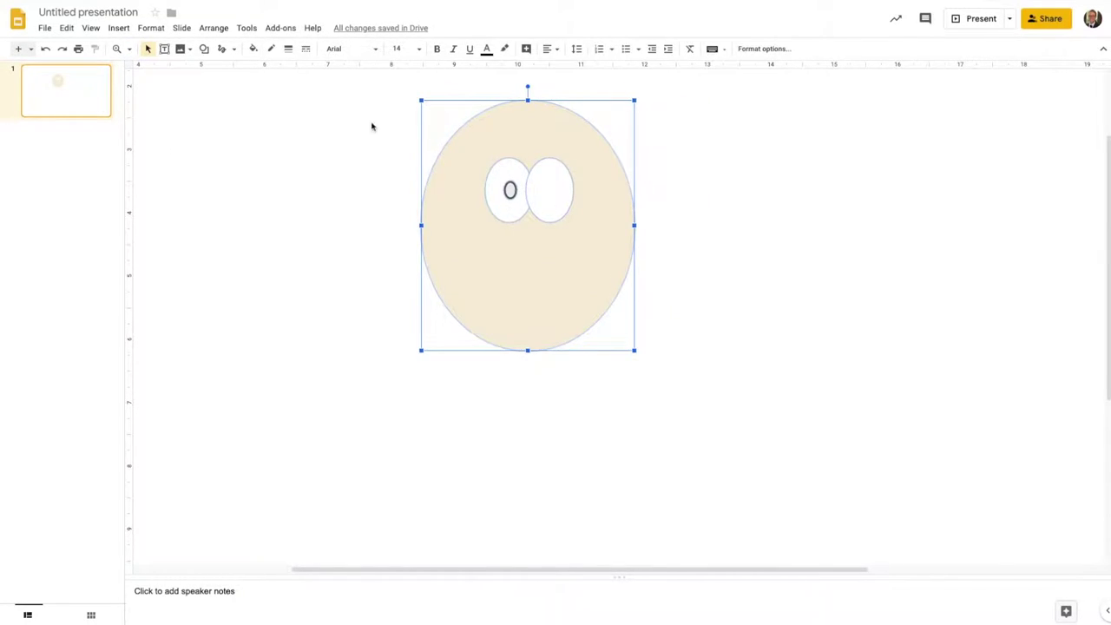
click(316, 127)
click(116, 49)
drag(414, 127, 658, 266)
scroll(582, 269, up, 3)
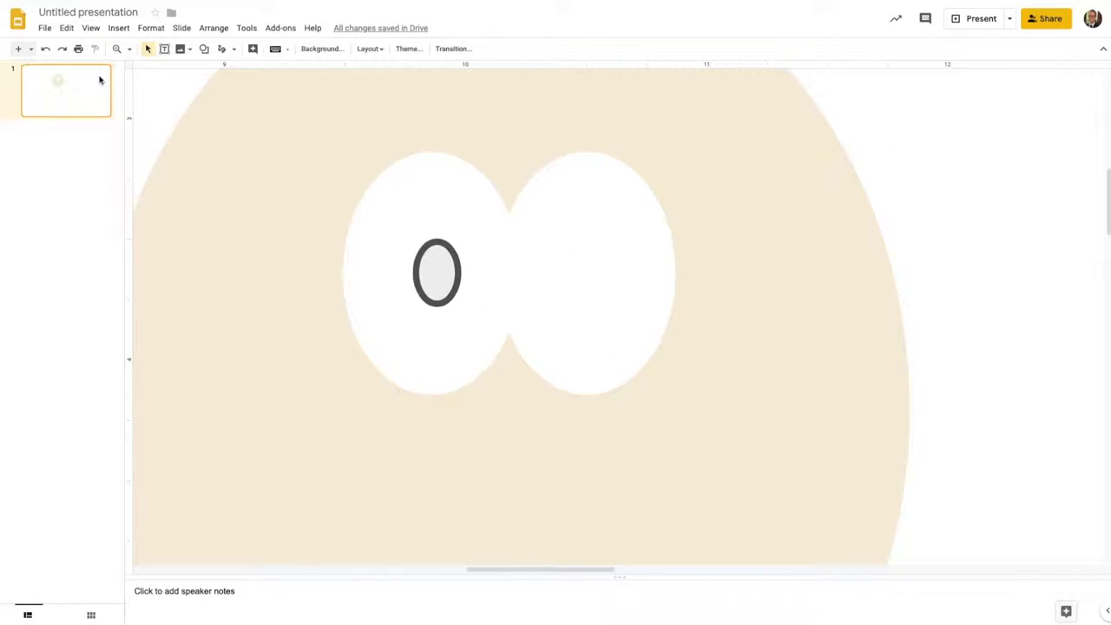
Make the pupil solid black with no outline, centred in the left eye.
click(424, 286)
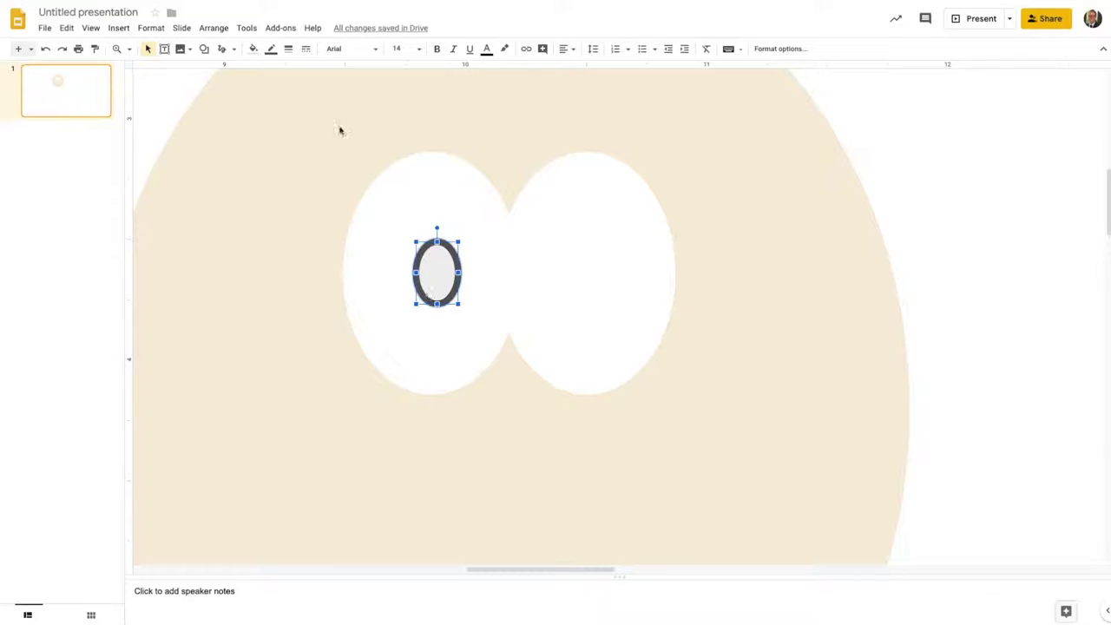
click(271, 50)
click(293, 71)
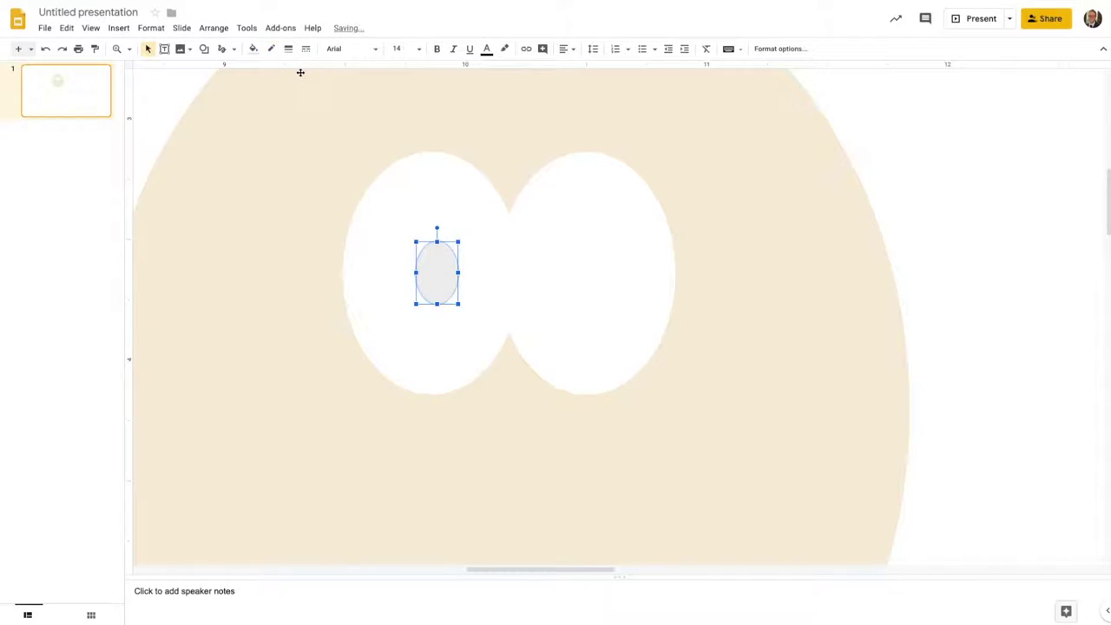
click(253, 49)
click(258, 109)
mouse_move(436, 275)
mouse_down()
mouse_move(456, 288)
mouse_move(433, 284)
mouse_up()
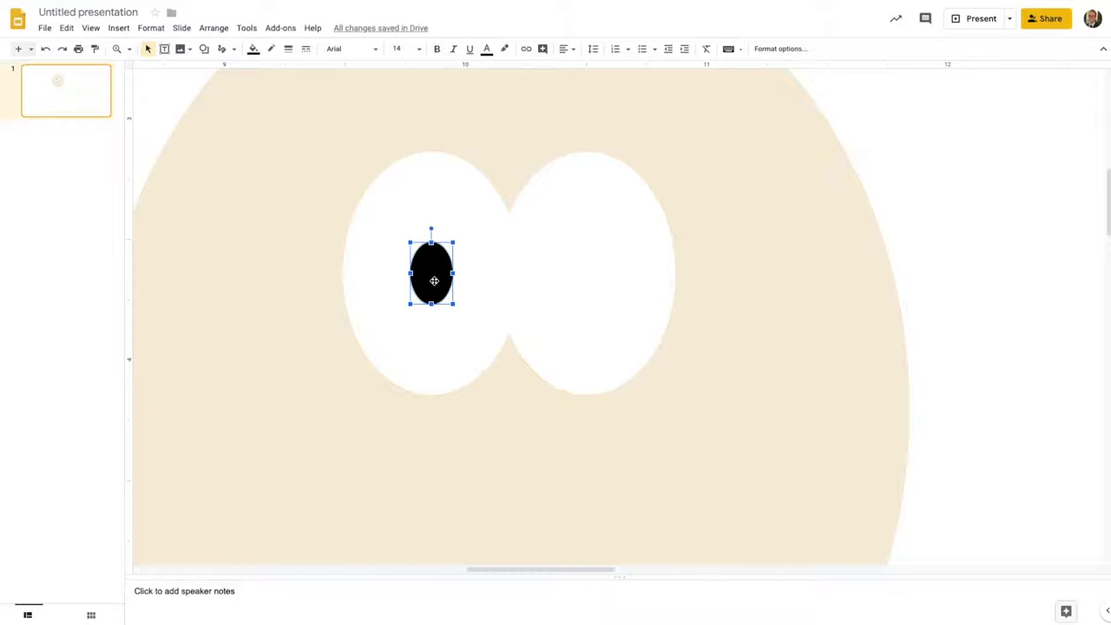
Duplicate the black pupil and move the copy into the right eye.
key(ctrl+d)
drag(533, 379, 585, 285)
click(1028, 261)
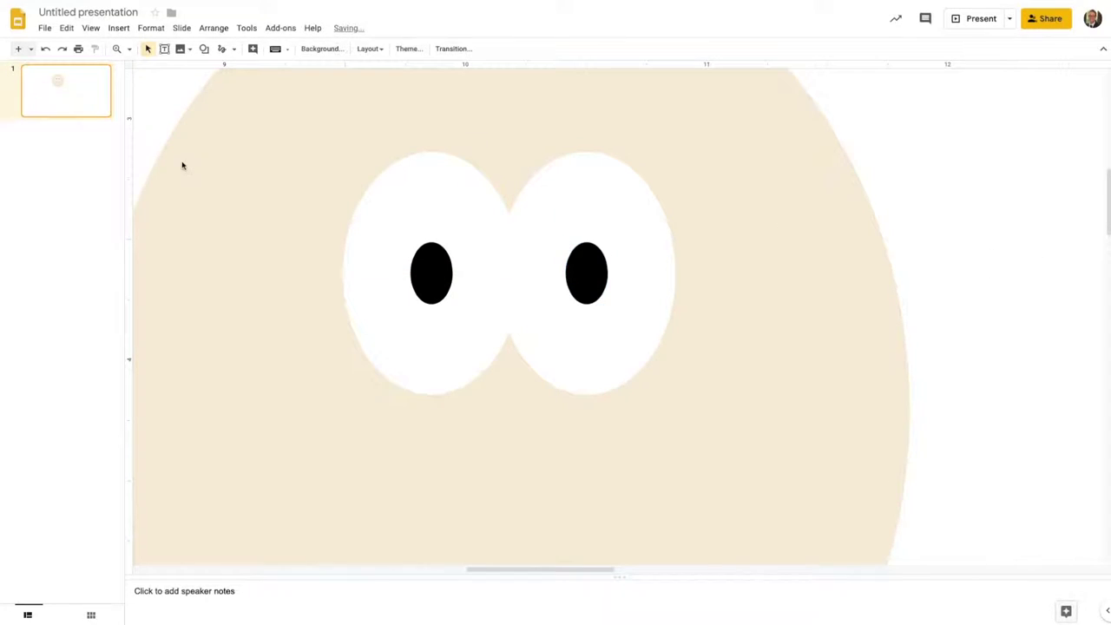
click(129, 49)
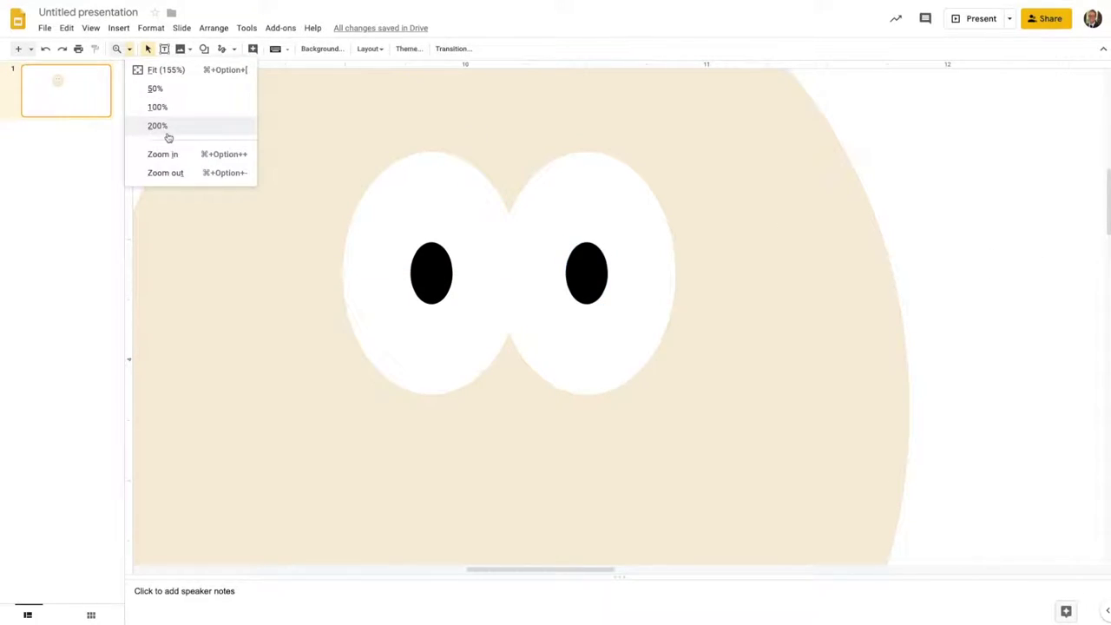
Select the left eye's white oval and black pupil together and group them.
click(182, 178)
scroll(518, 320, down, 2)
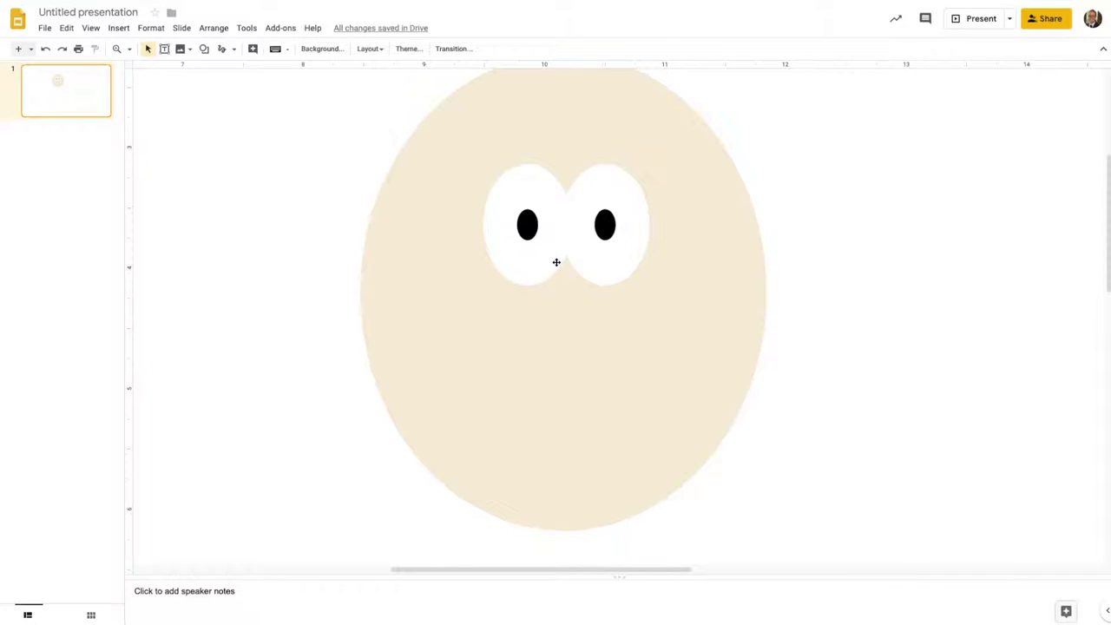
click(530, 255)
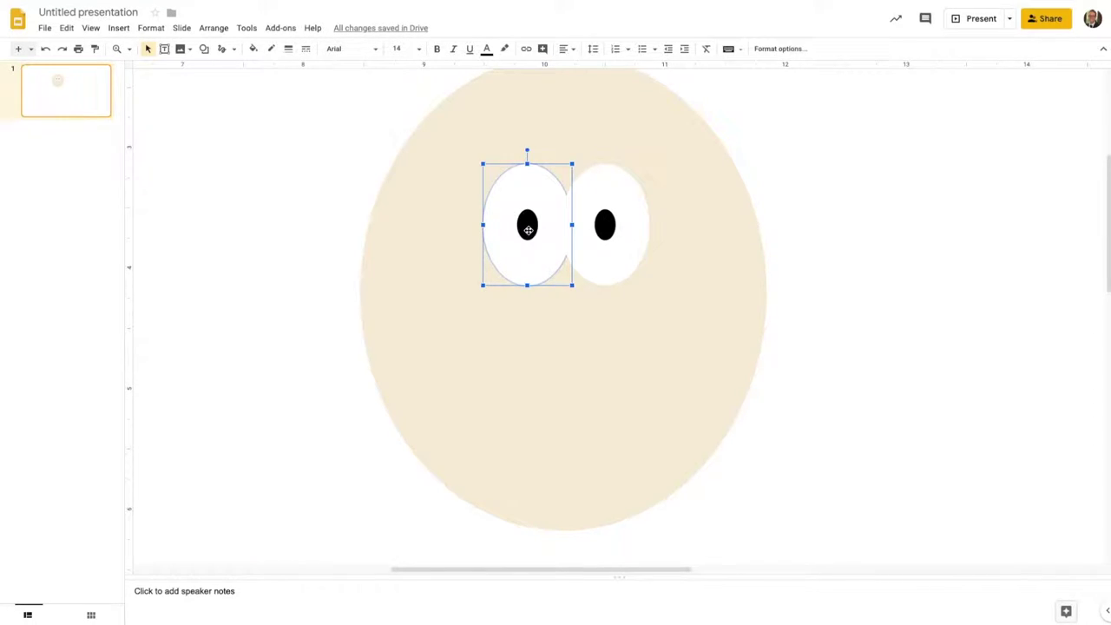
click(528, 230)
click(526, 263)
click(532, 229)
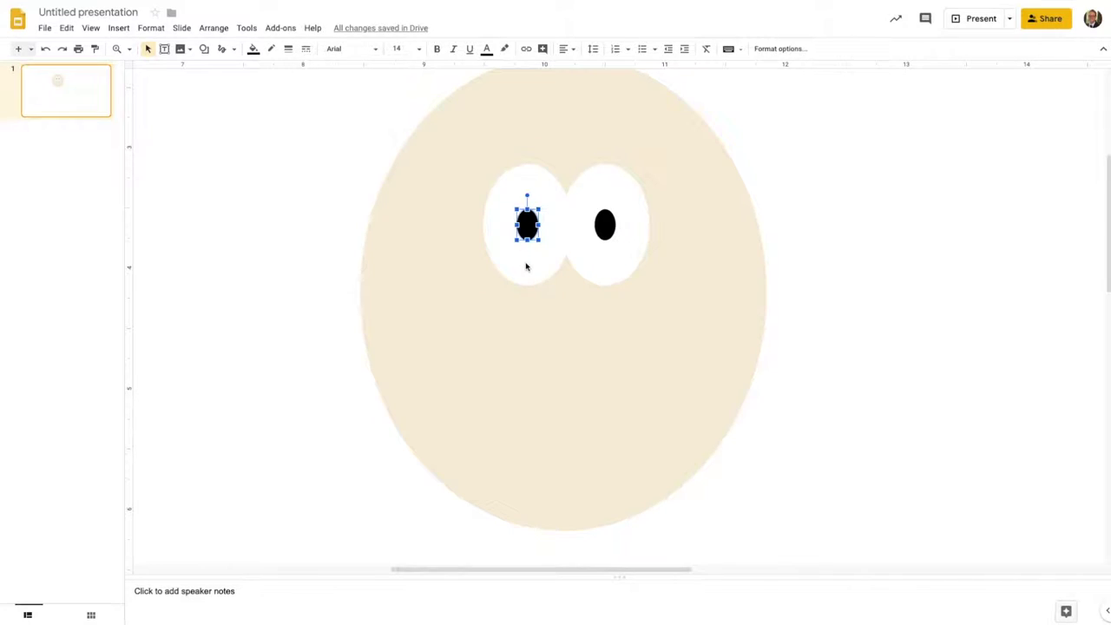
click(526, 265)
click(526, 257)
click(527, 259)
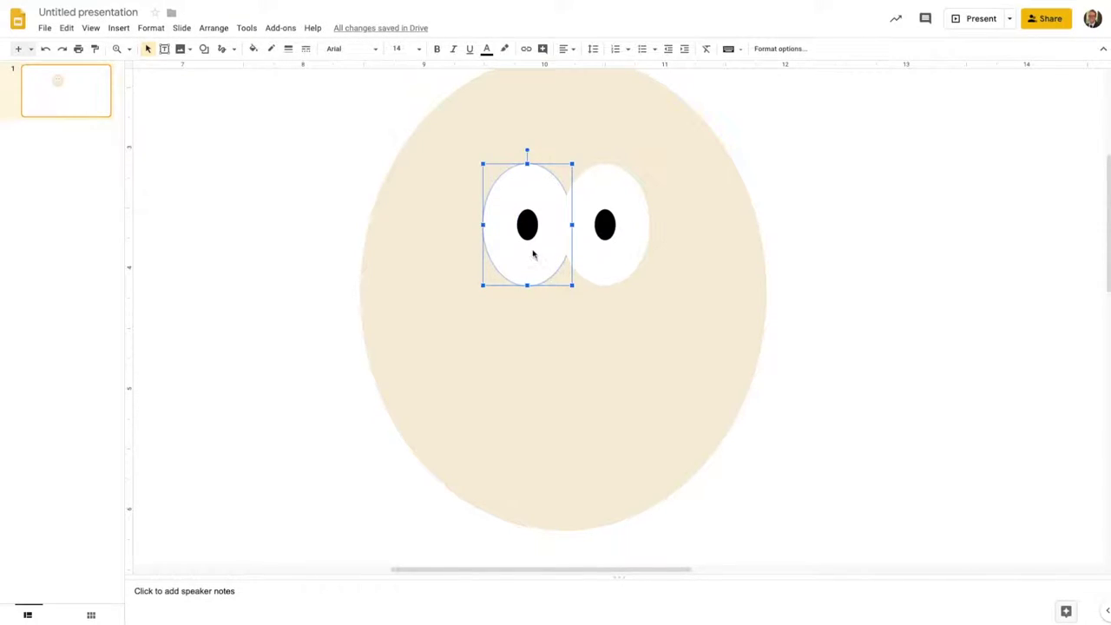
click(527, 231)
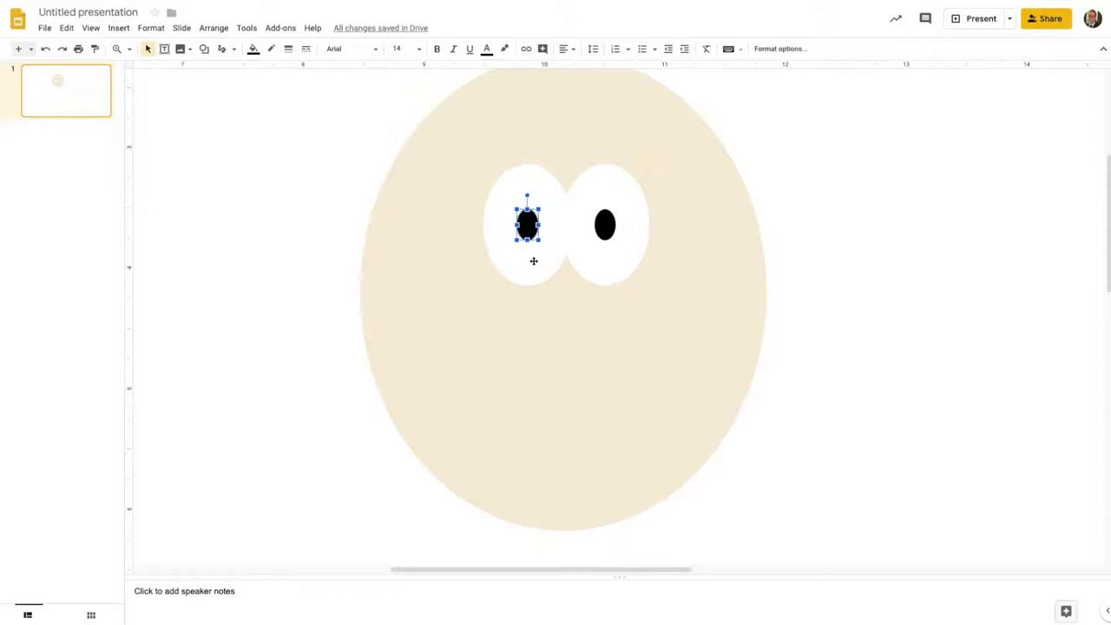
click(534, 260)
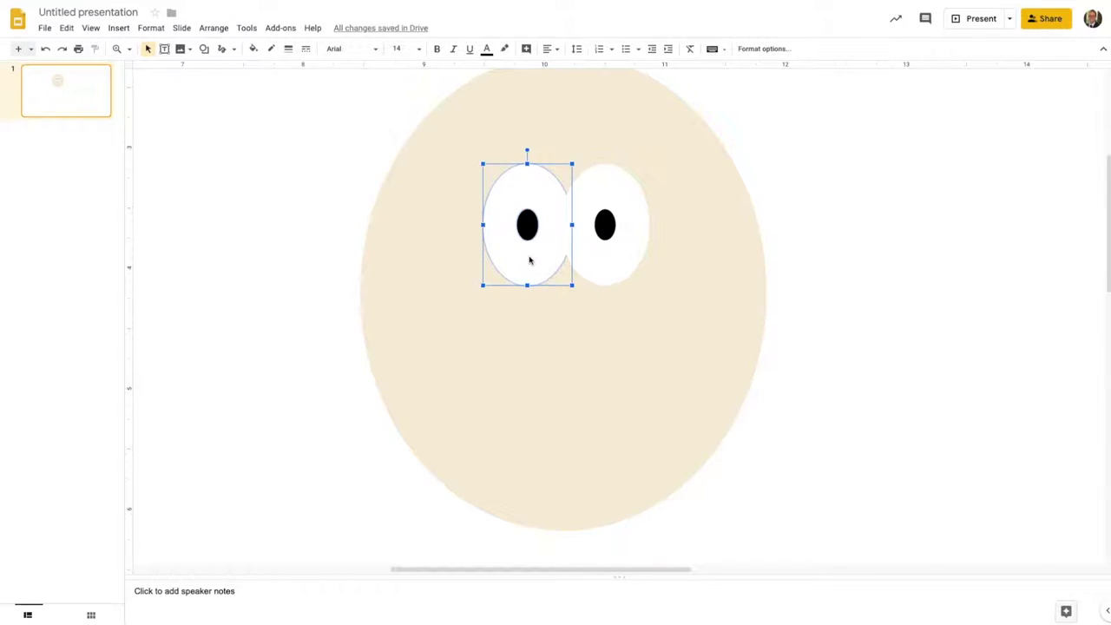
right_click(530, 259)
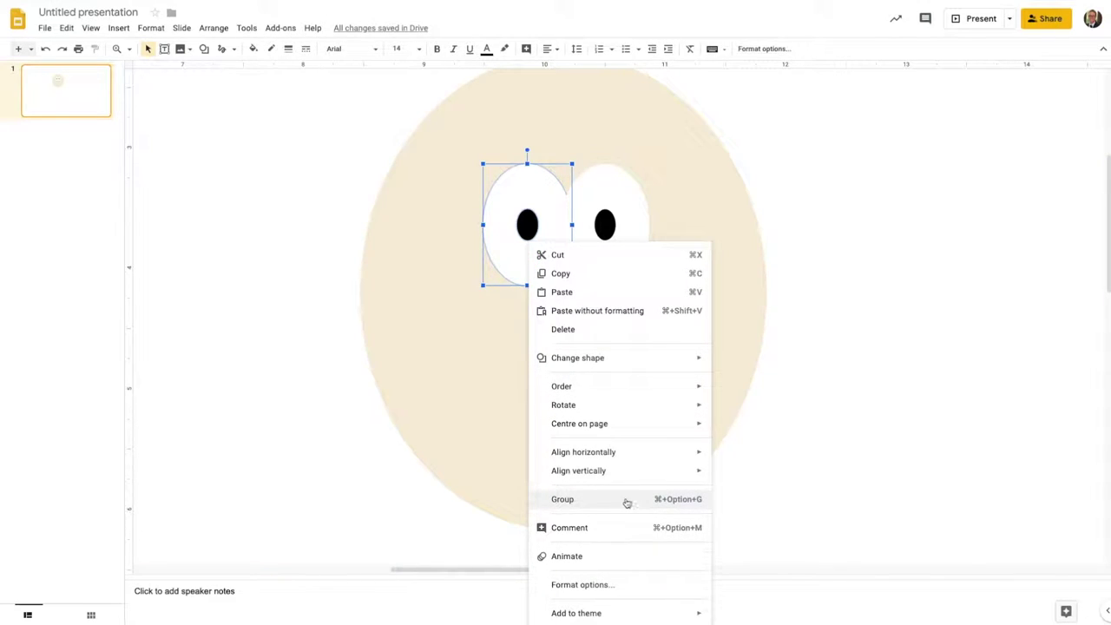
Group the right eye's white oval with its black pupil.
click(607, 258)
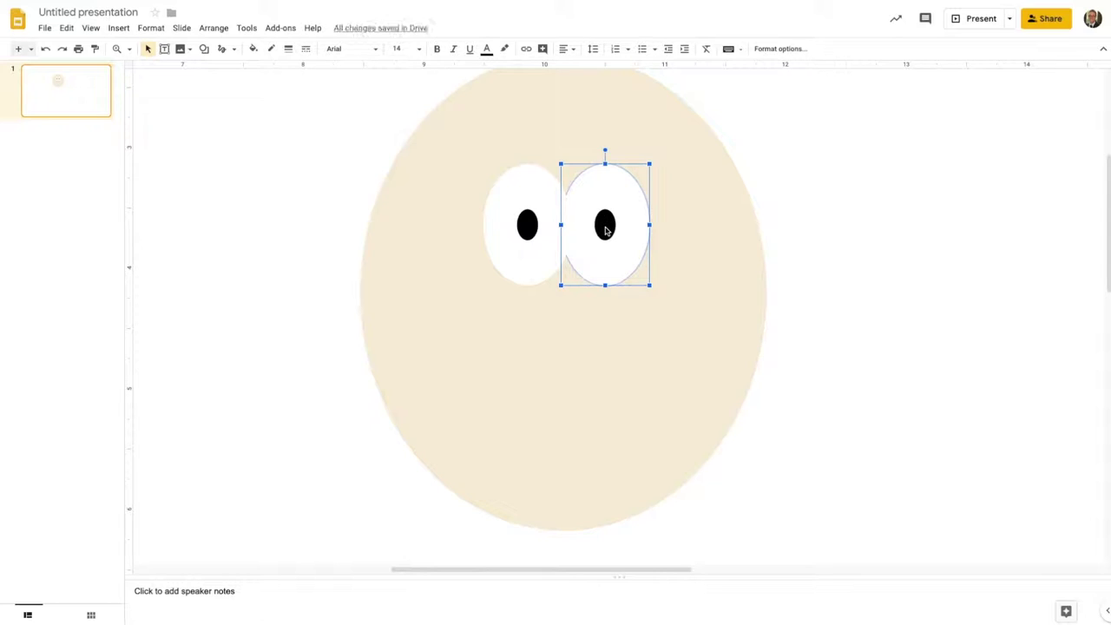
click(606, 227)
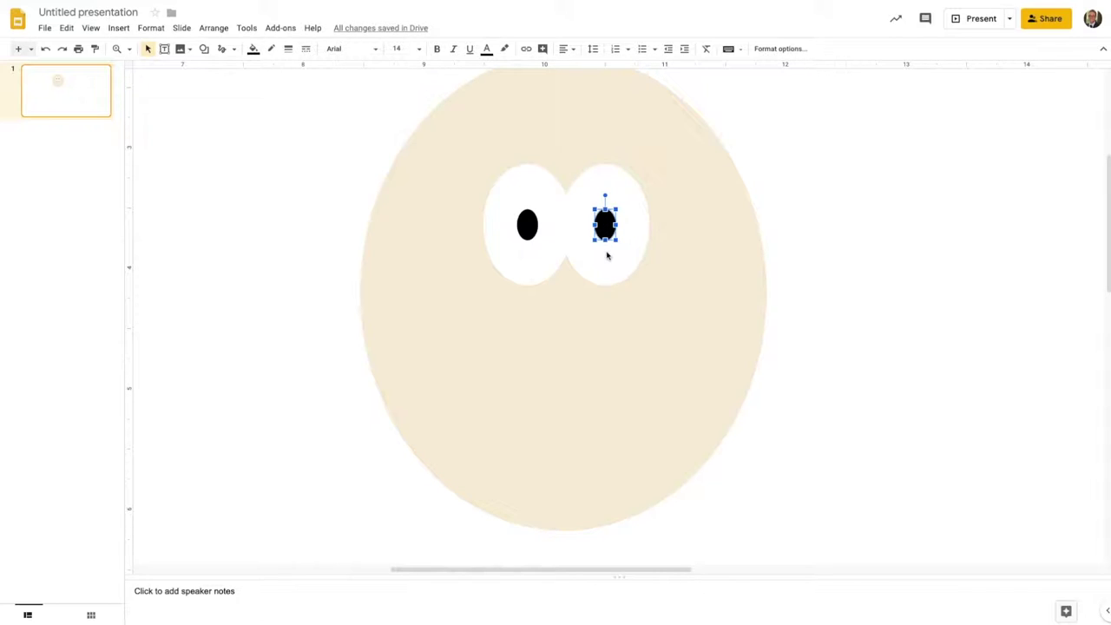
click(608, 255)
right_click(608, 266)
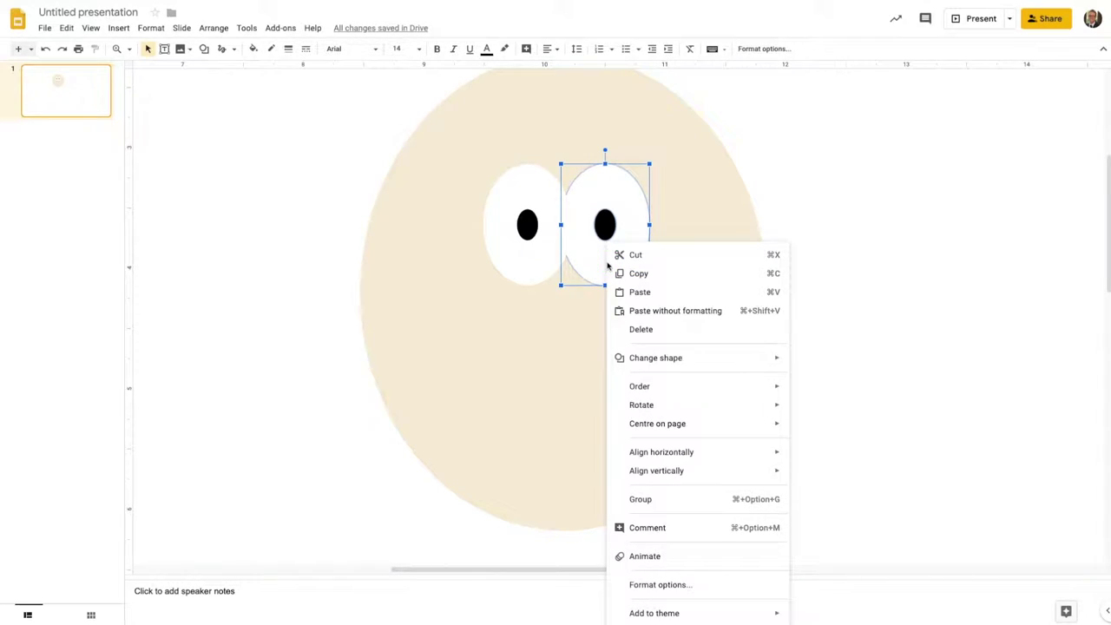
click(684, 499)
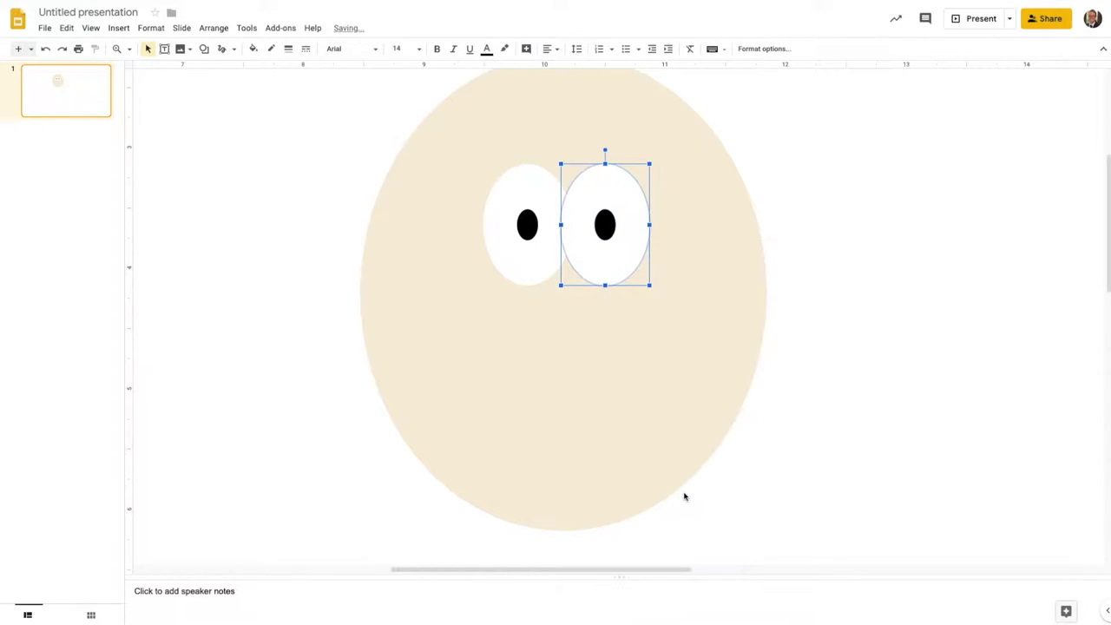
click(826, 392)
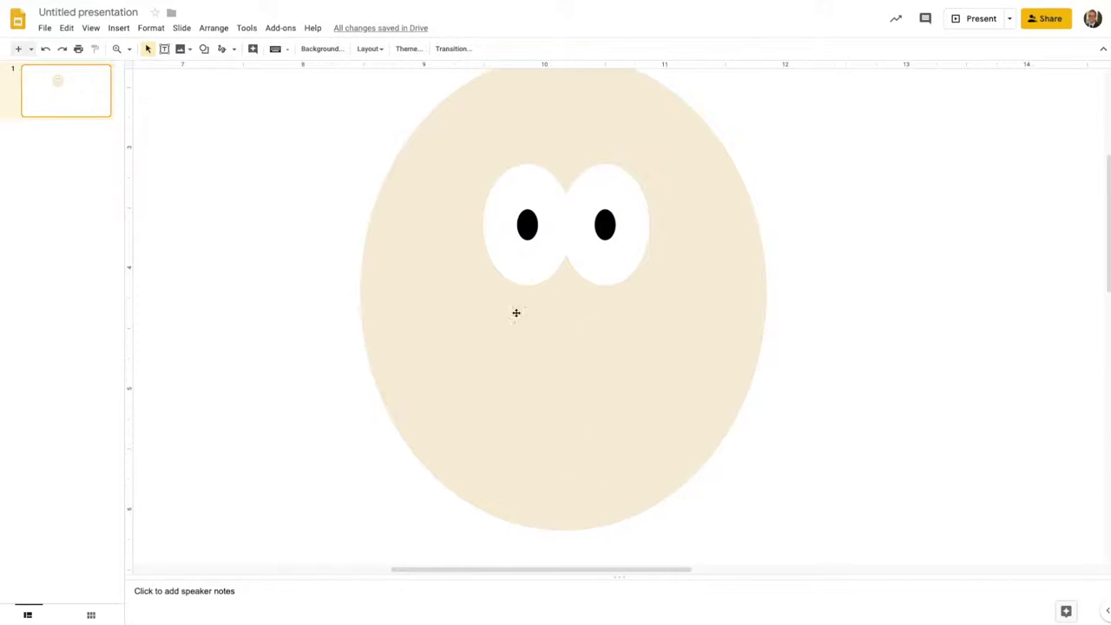
Draw a freehand scribble curve below the eyes, then delete it.
click(235, 51)
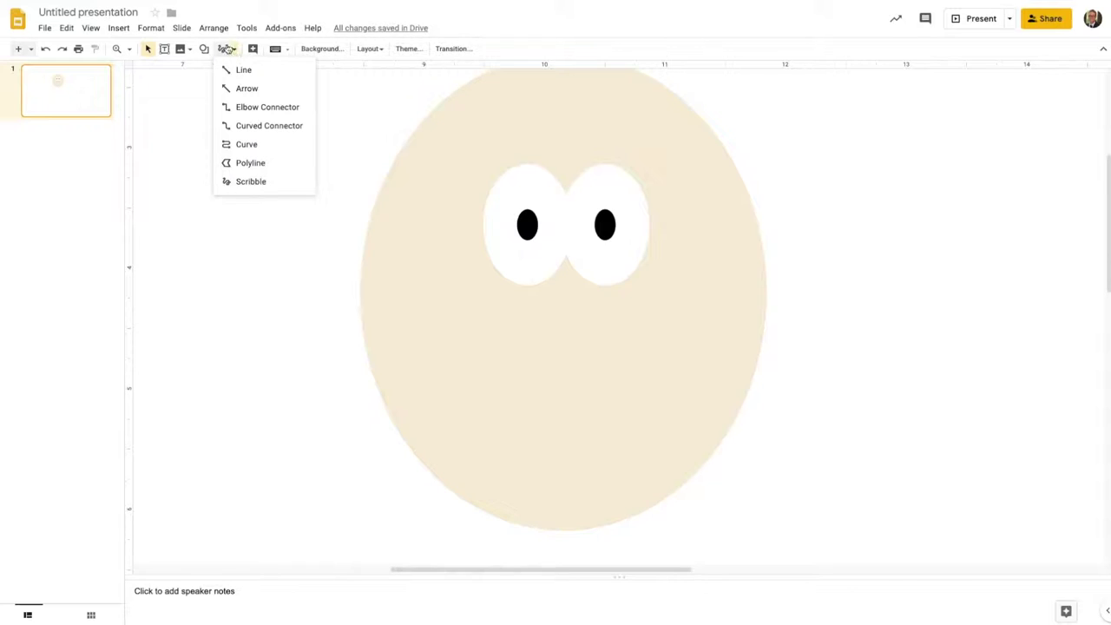
click(247, 70)
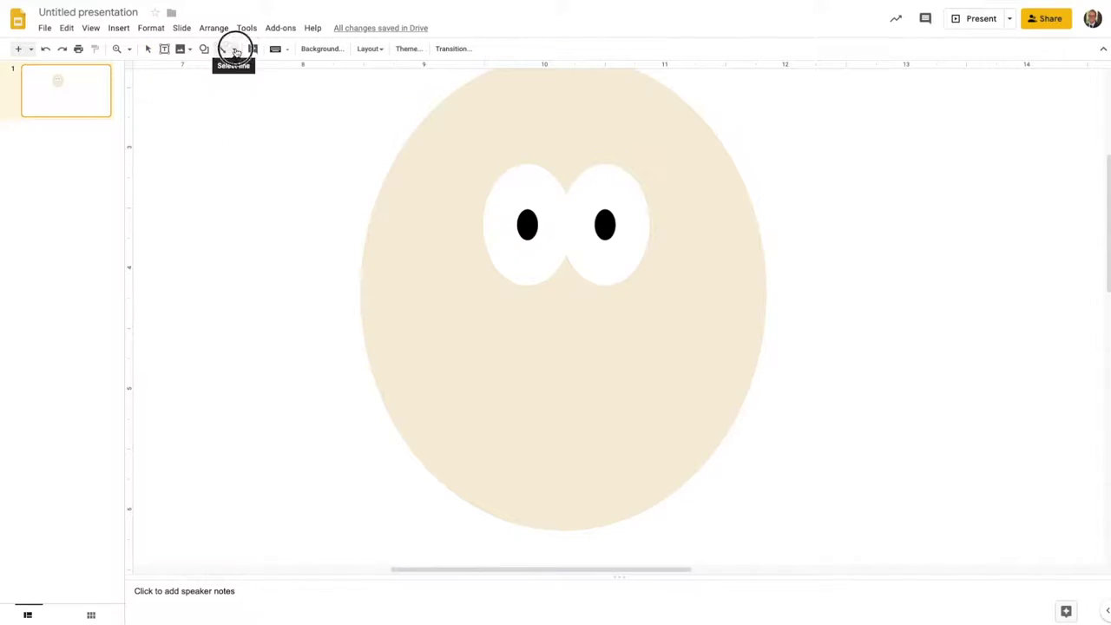
click(234, 51)
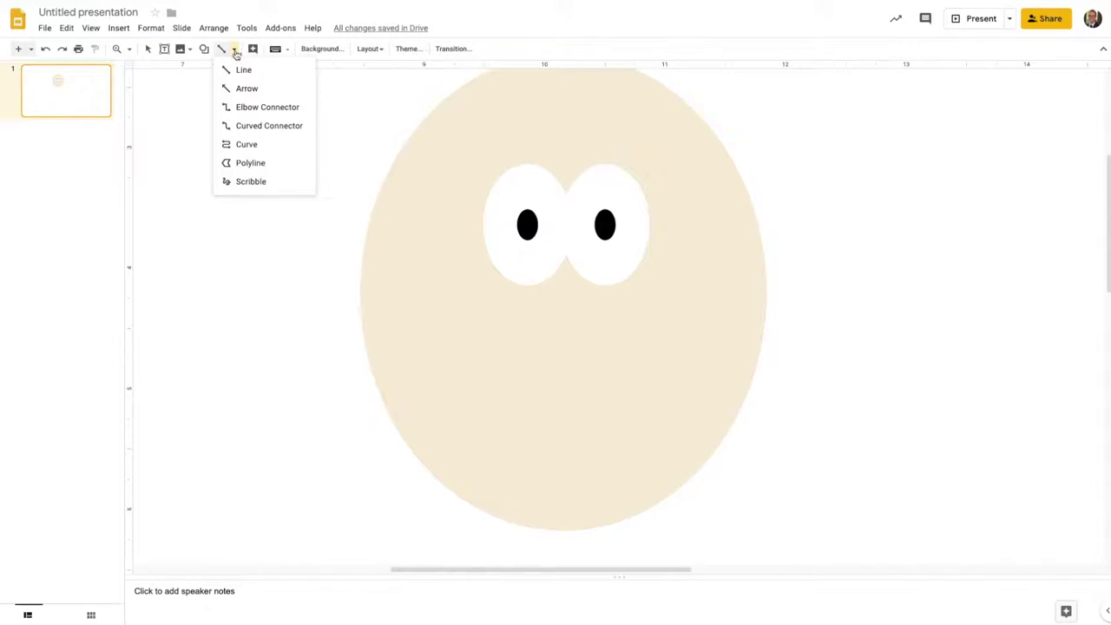
click(280, 185)
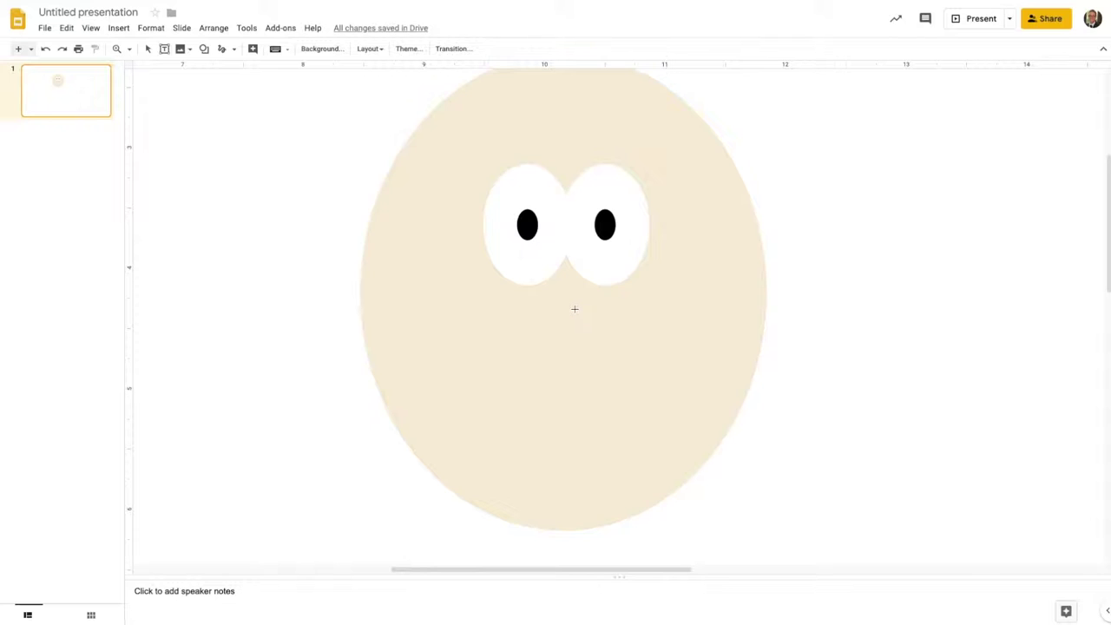
mouse_move(575, 309)
mouse_down()
mouse_move(565, 360)
mouse_move(547, 356)
mouse_up()
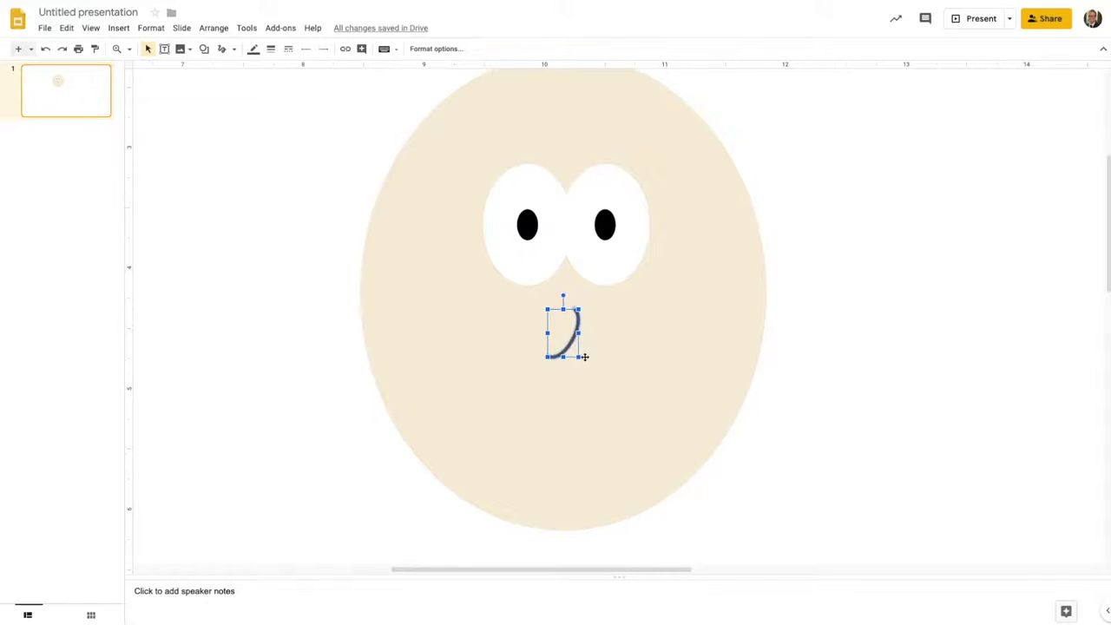
click(580, 352)
click(573, 345)
key(Delete)
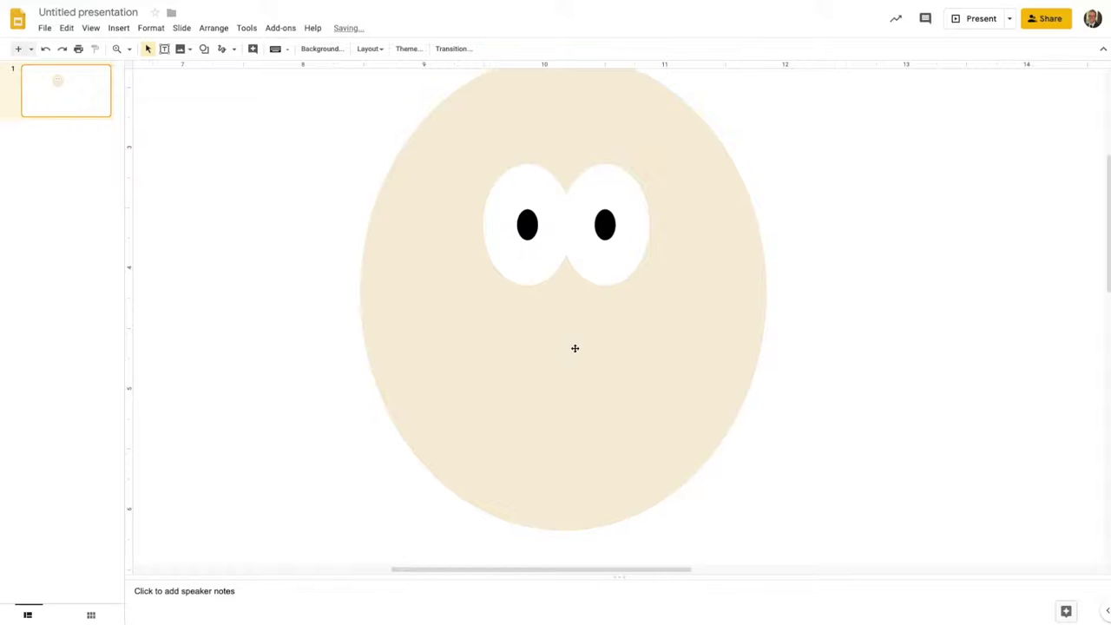
Redraw the nose curve below the eyes and colour it black.
click(220, 49)
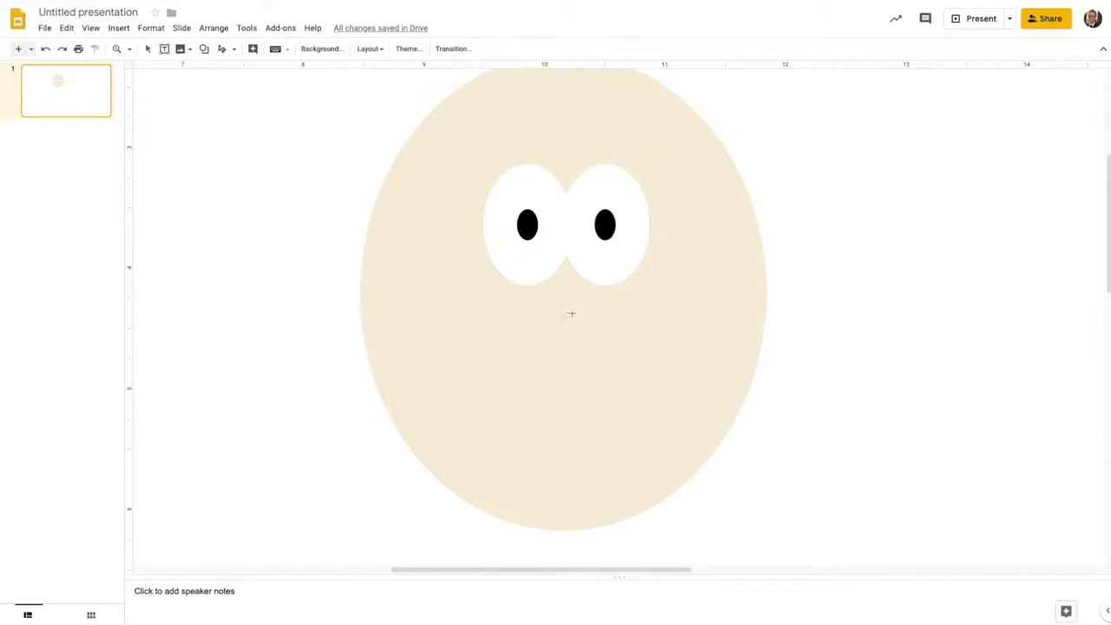
mouse_move(571, 314)
mouse_down()
mouse_move(587, 322)
mouse_move(556, 361)
mouse_up()
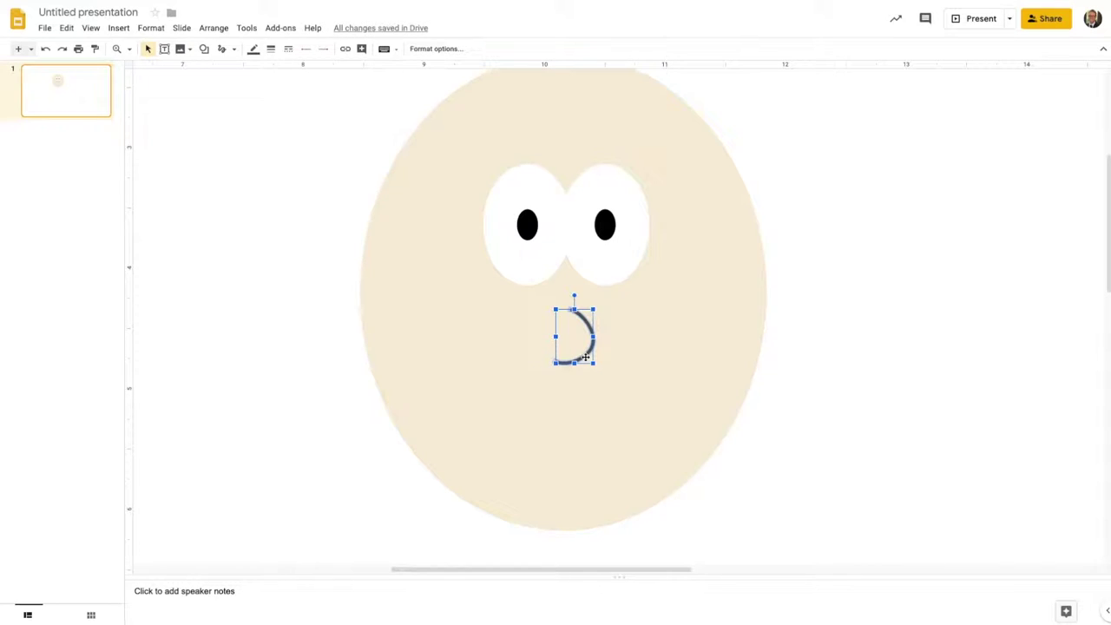
click(576, 363)
click(581, 364)
click(253, 48)
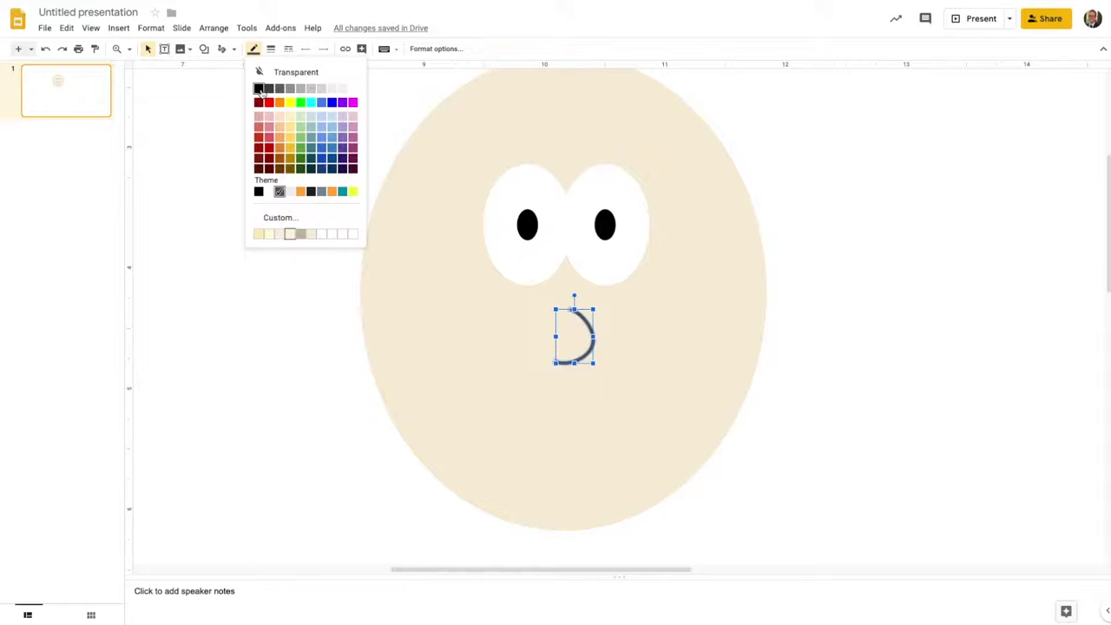
click(259, 90)
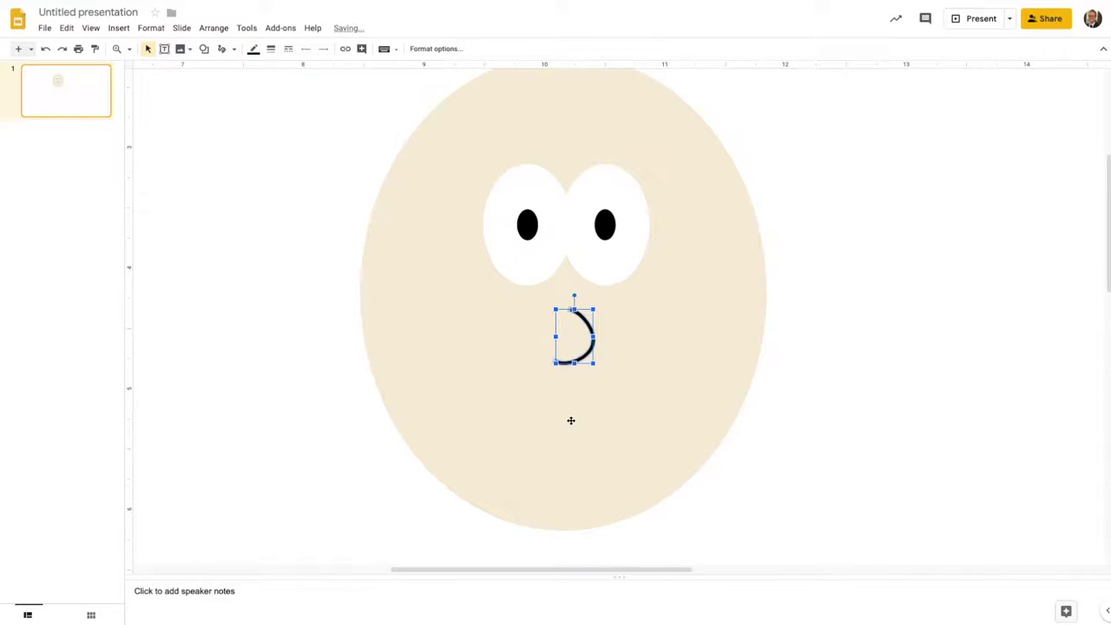
click(221, 48)
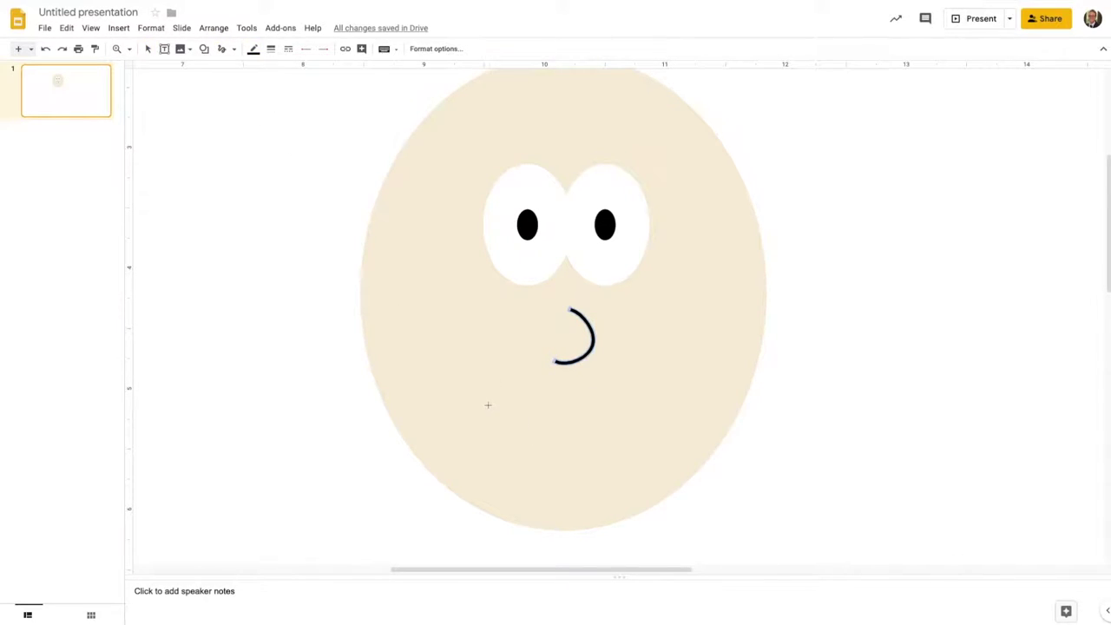
Draw a curved smile beneath the nose and fit the whole slide in view.
mouse_move(481, 392)
mouse_down()
mouse_move(486, 407)
mouse_move(584, 417)
mouse_move(580, 445)
mouse_move(550, 445)
mouse_up()
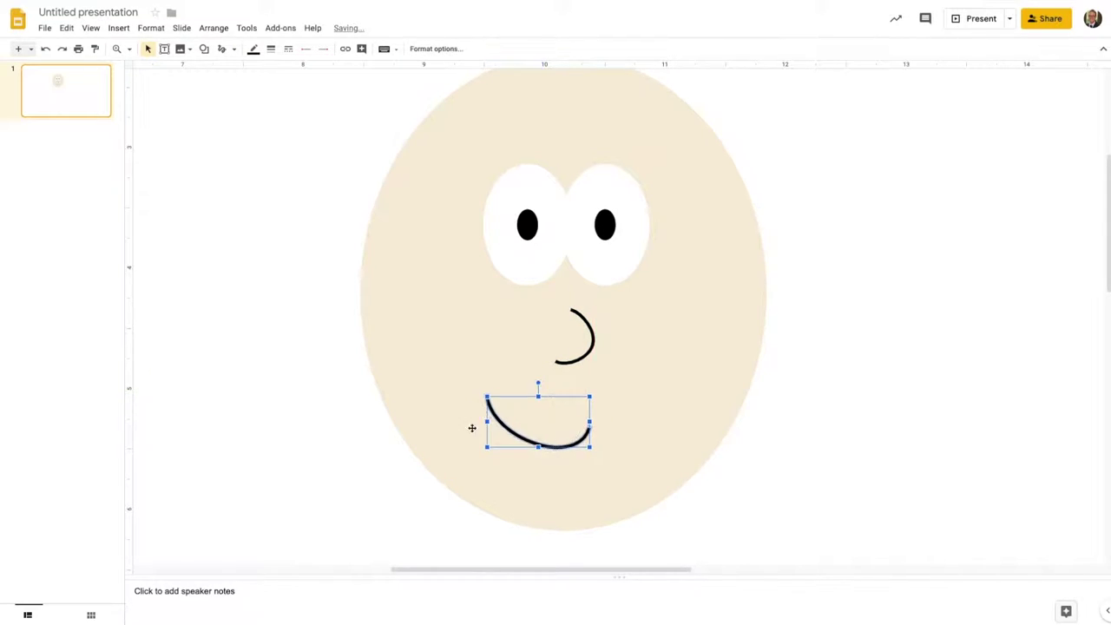
click(348, 522)
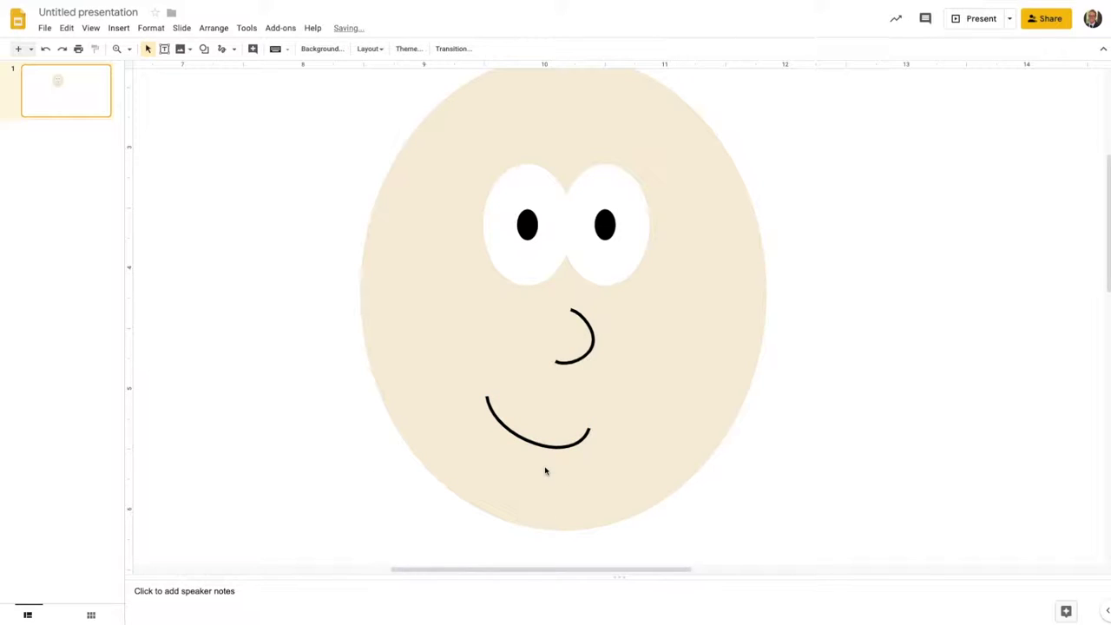
click(129, 48)
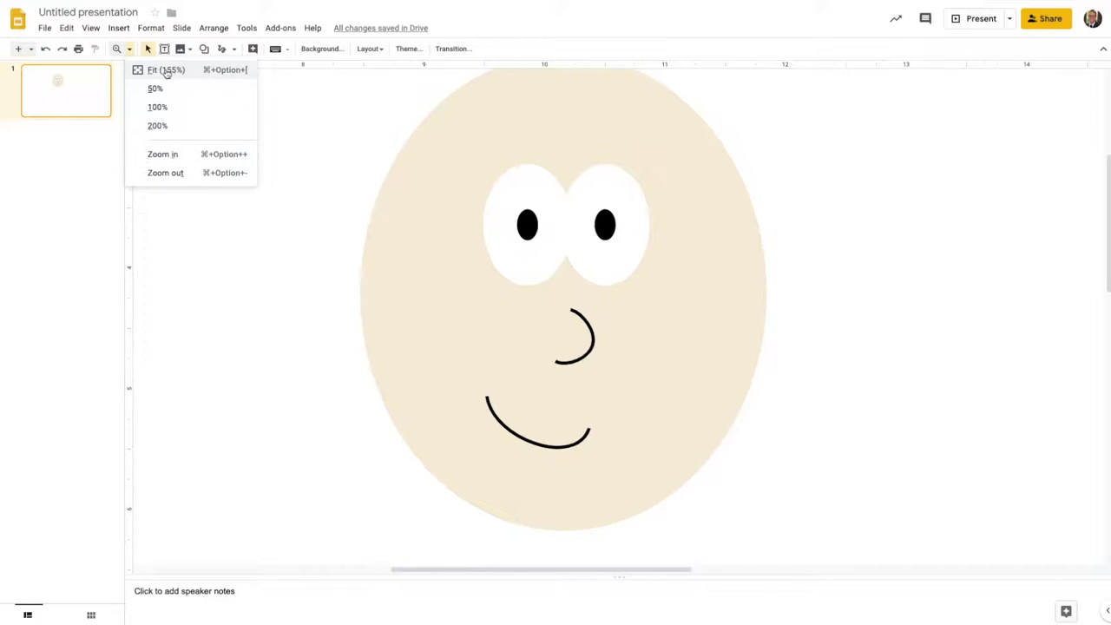
click(164, 70)
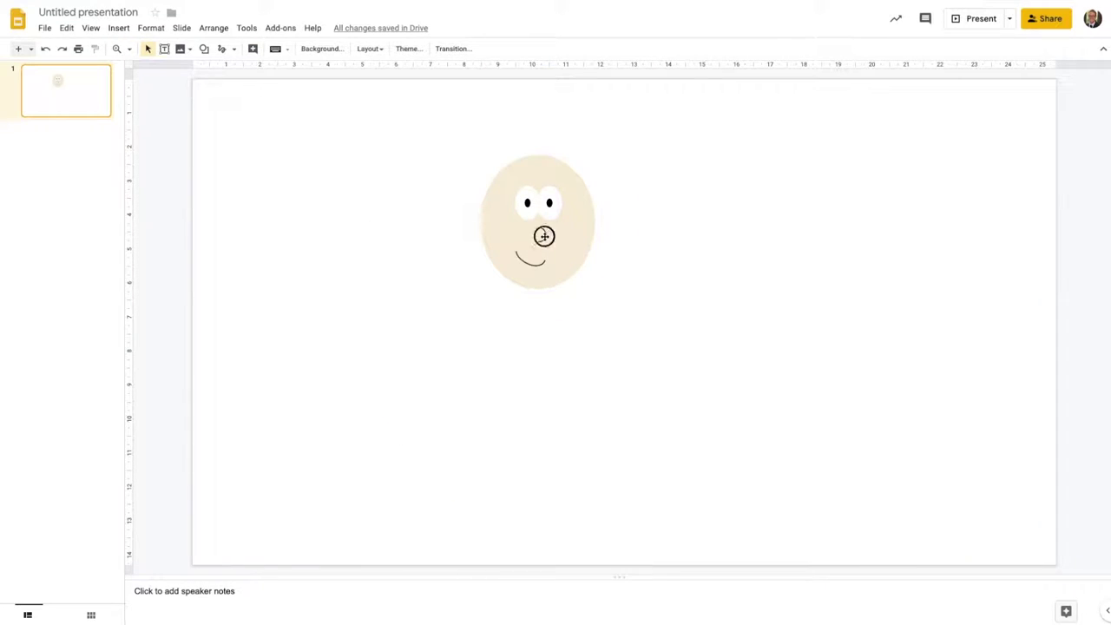
Marquee-select all the face parts together.
click(543, 236)
click(544, 264)
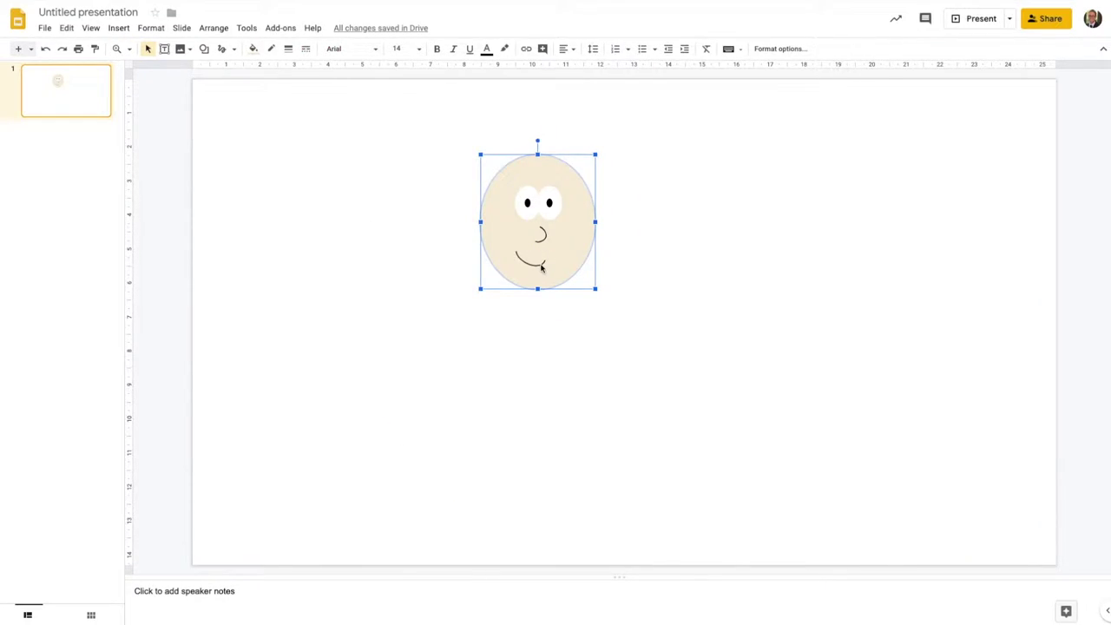
click(647, 270)
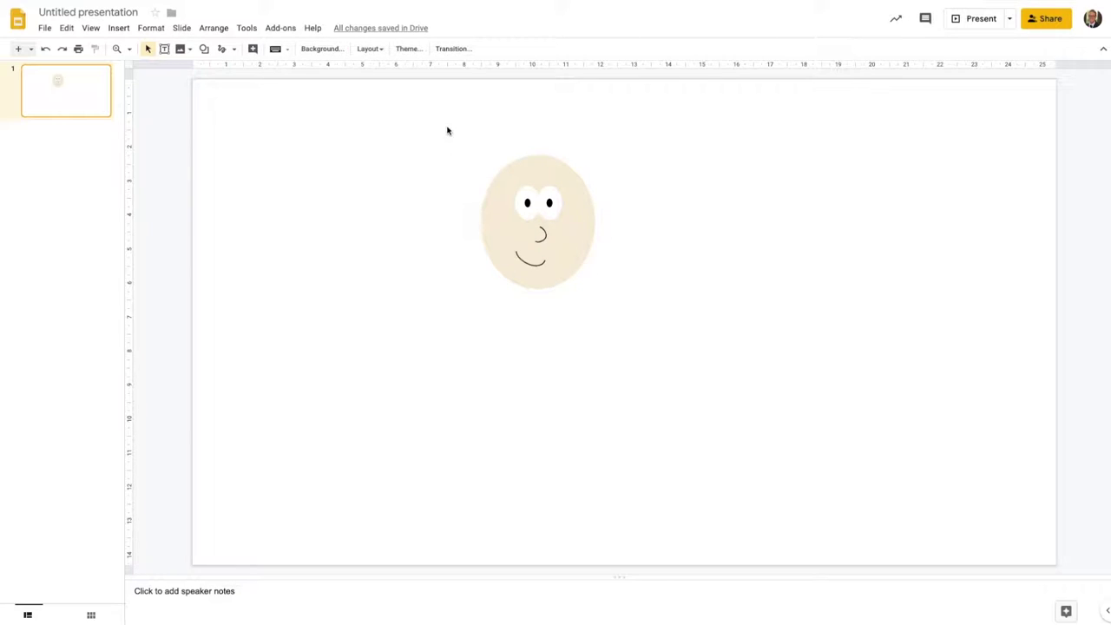
drag(460, 137, 619, 316)
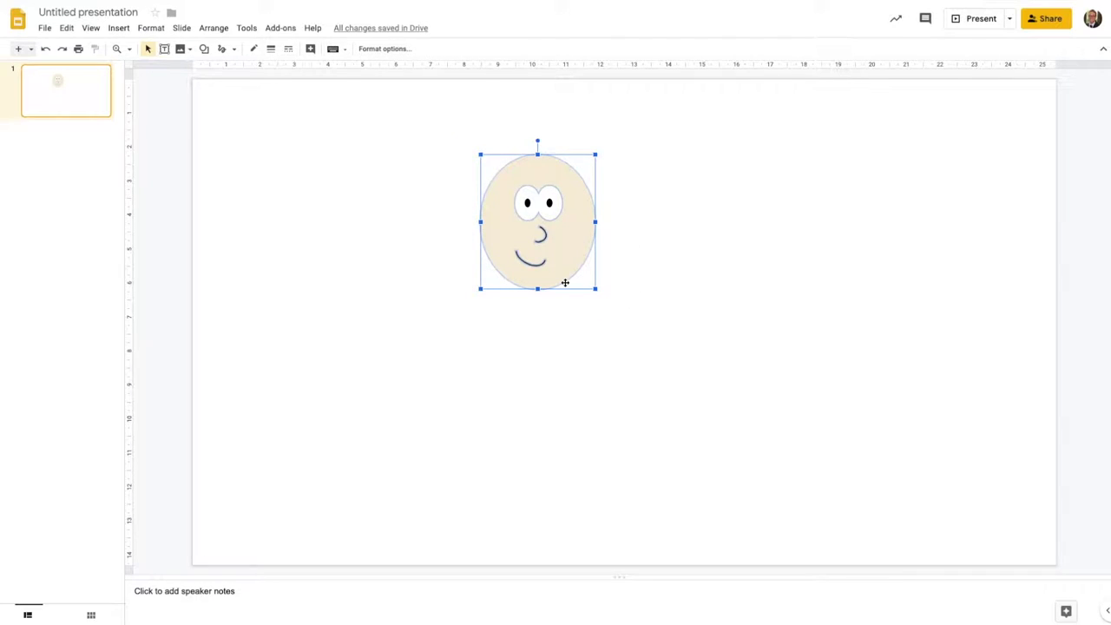
Group the selected face parts into one object, move it up-left and shrink it slightly.
right_click(568, 241)
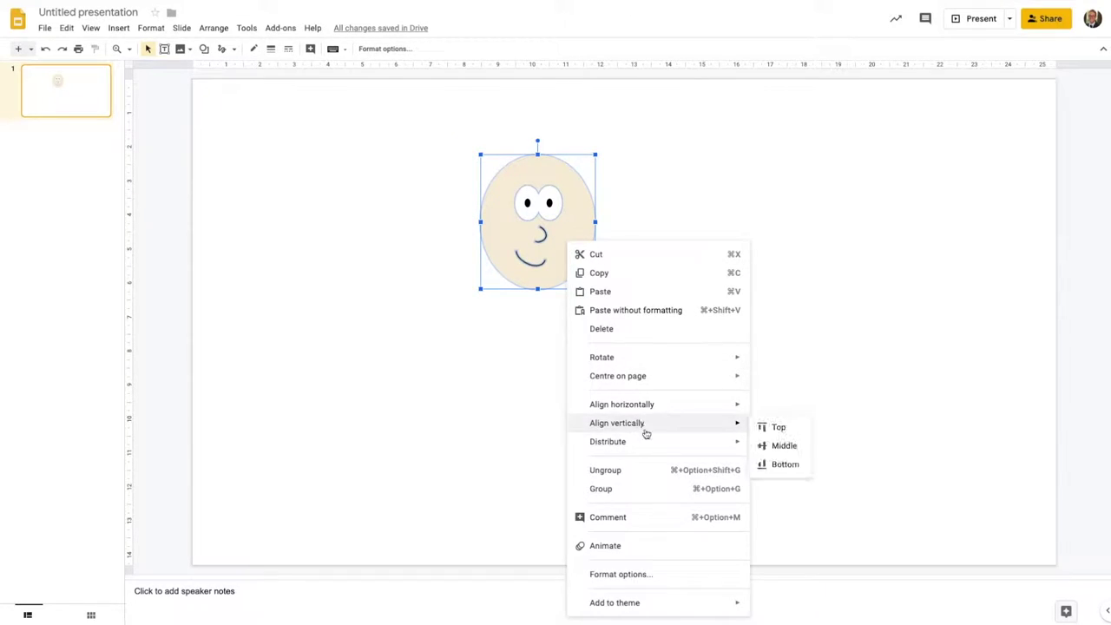
click(636, 489)
click(636, 379)
drag(570, 251, 556, 229)
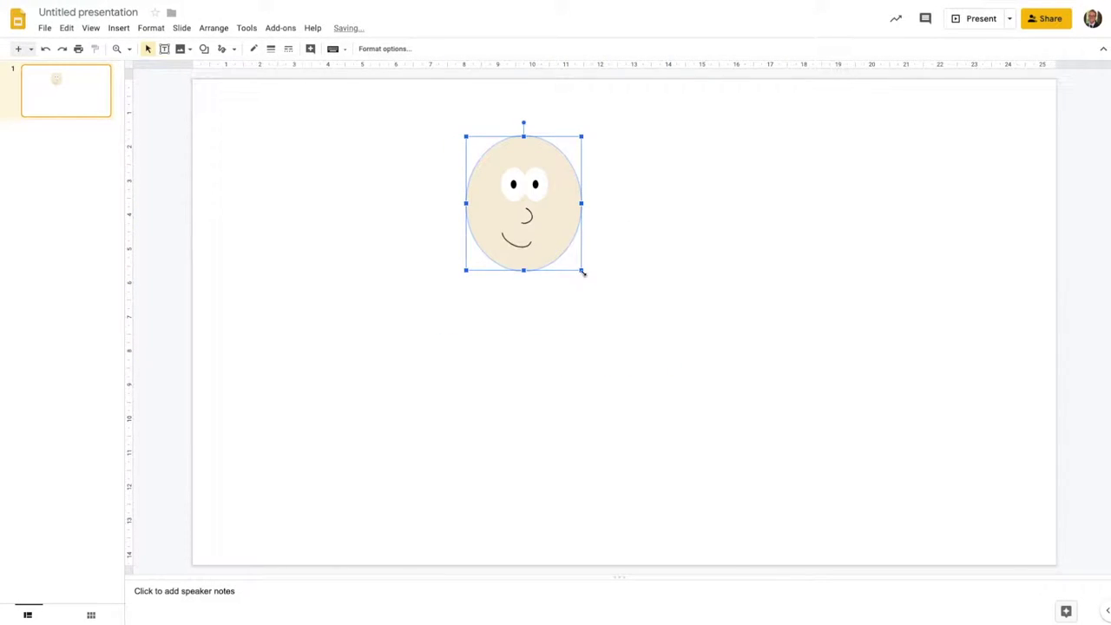
drag(583, 272, 576, 245)
click(590, 270)
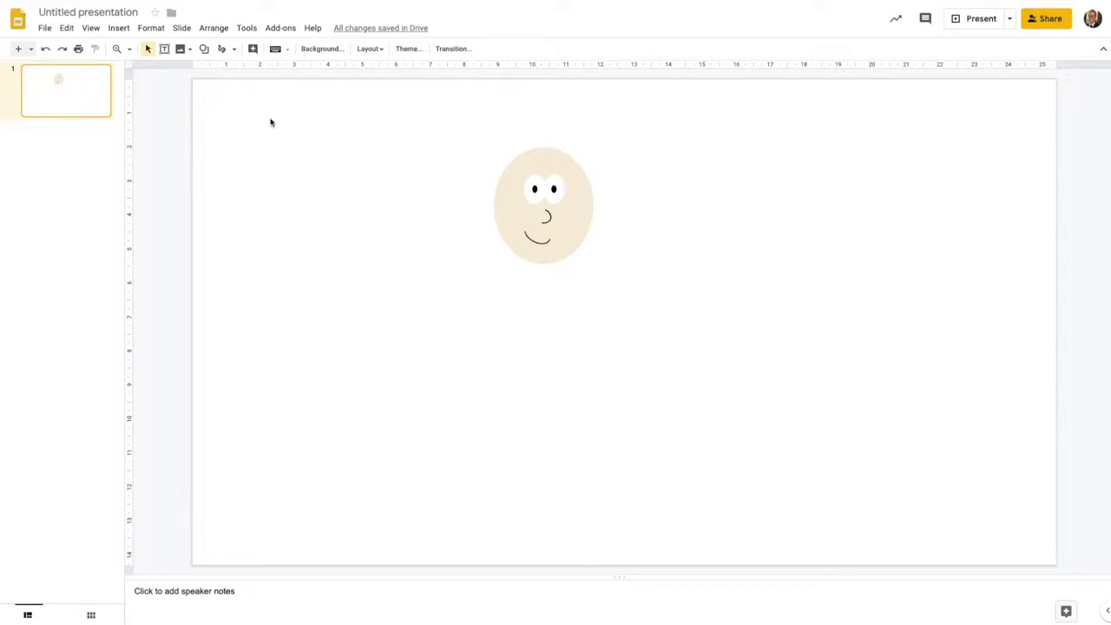
click(116, 49)
Start a Curve hair outline at the face's right edge with zigzag spike points up the side.
drag(439, 110, 653, 320)
scroll(528, 272, up, 2)
scroll(521, 271, right, 1)
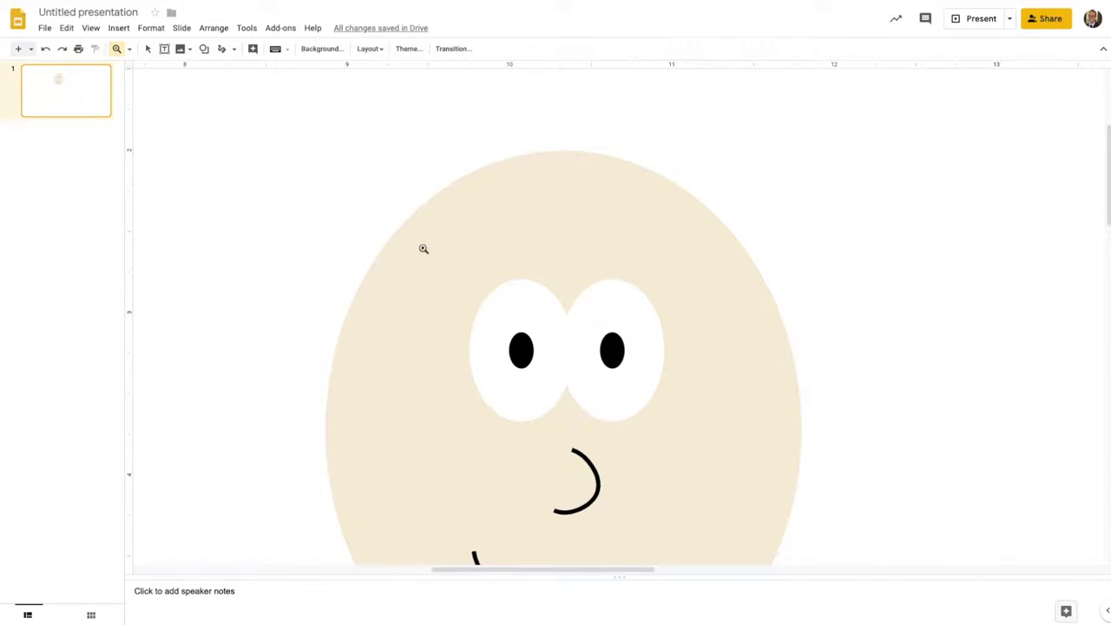
scroll(382, 263, down, 1)
click(234, 52)
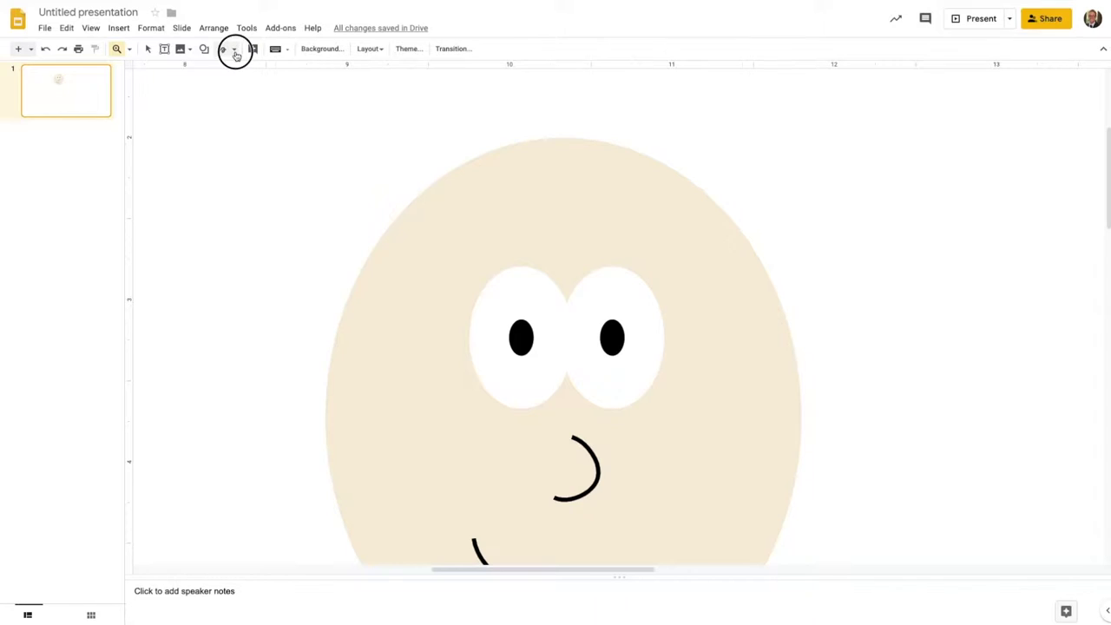
click(265, 146)
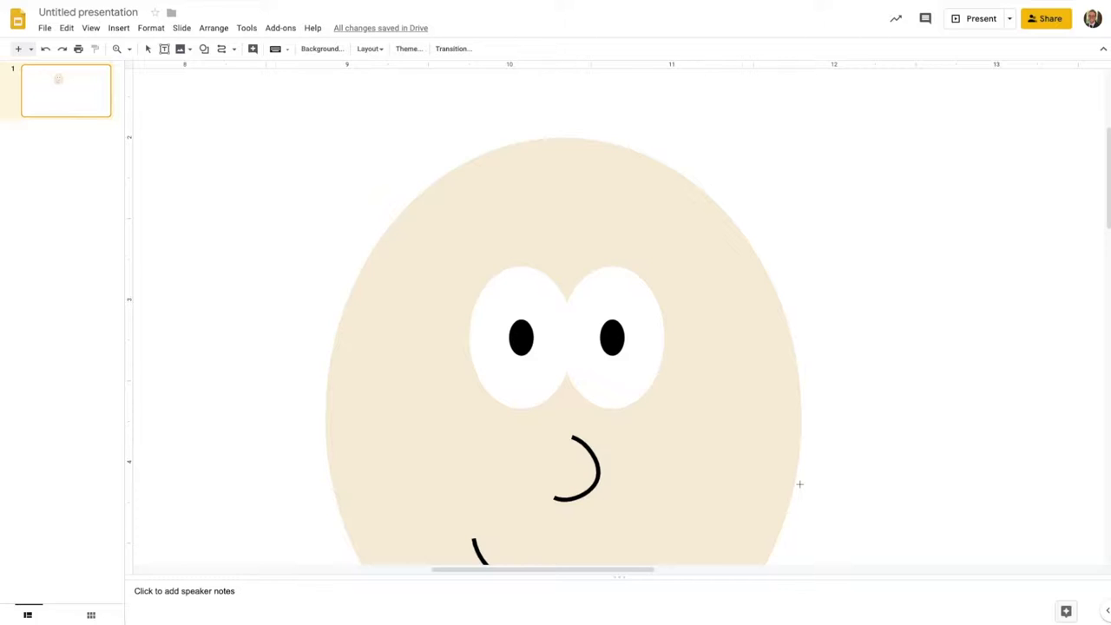
click(800, 491)
click(788, 525)
click(781, 425)
click(781, 380)
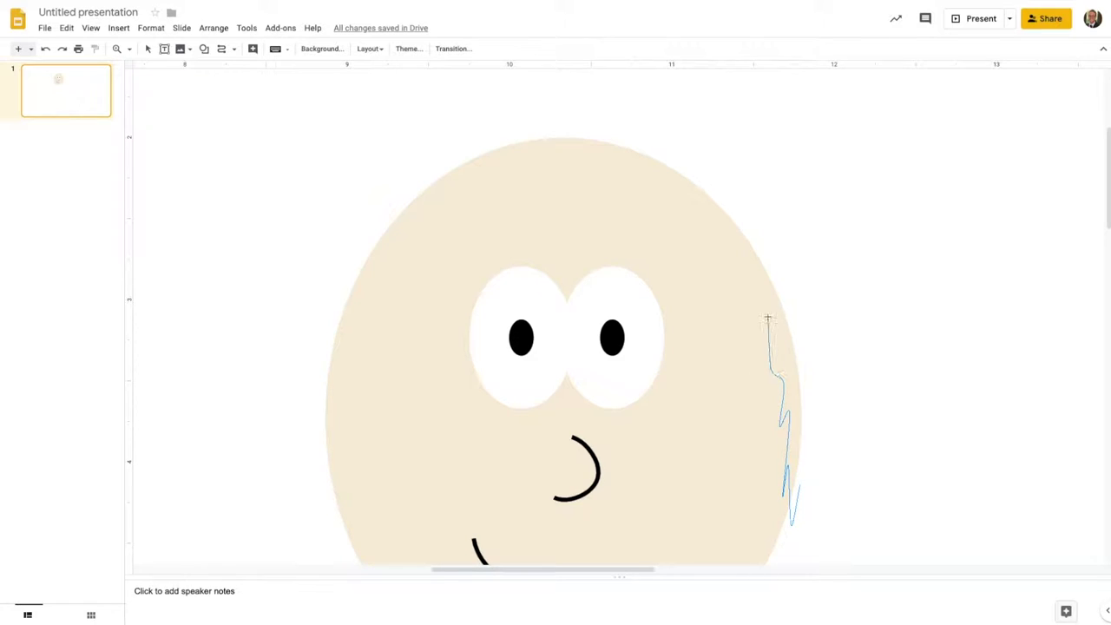
click(770, 320)
click(756, 288)
Continue the spiky hair outline over the top and down the left, closing the shape.
click(751, 305)
click(733, 257)
click(724, 265)
click(669, 189)
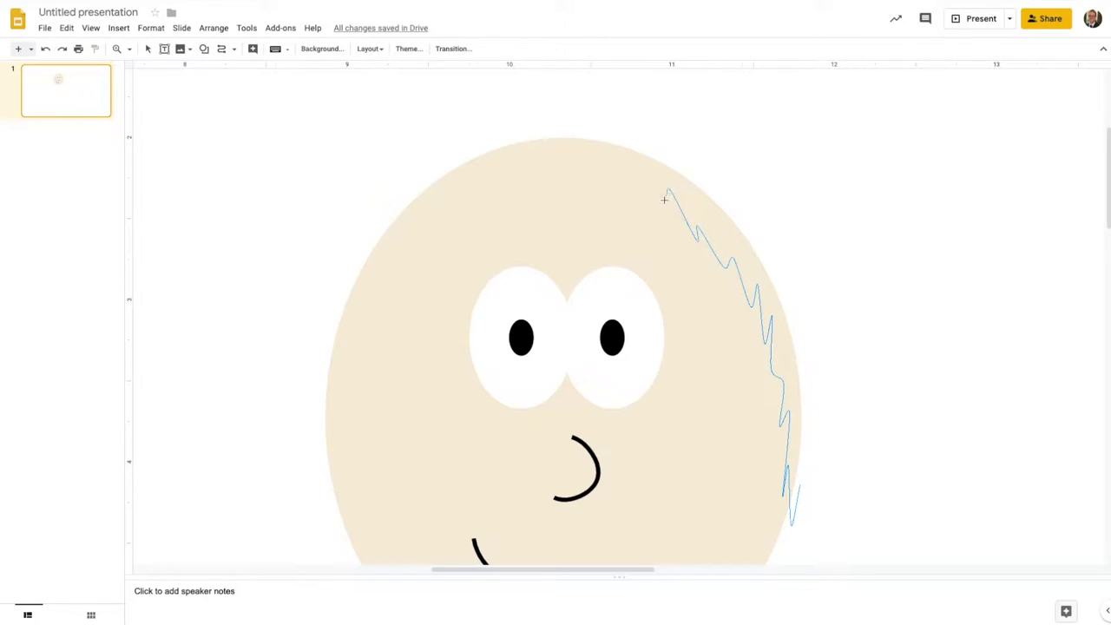
click(631, 180)
mouse_move(527, 174)
mouse_down()
mouse_move(455, 209)
mouse_move(366, 346)
mouse_move(348, 521)
mouse_move(324, 483)
mouse_move(313, 514)
mouse_move(323, 264)
mouse_move(347, 260)
mouse_move(473, 123)
mouse_move(623, 84)
mouse_move(566, 102)
mouse_move(634, 106)
mouse_move(587, 116)
mouse_move(694, 141)
mouse_move(670, 149)
mouse_move(779, 296)
mouse_move(748, 217)
mouse_move(809, 342)
mouse_move(812, 510)
mouse_move(810, 468)
mouse_move(804, 480)
mouse_up()
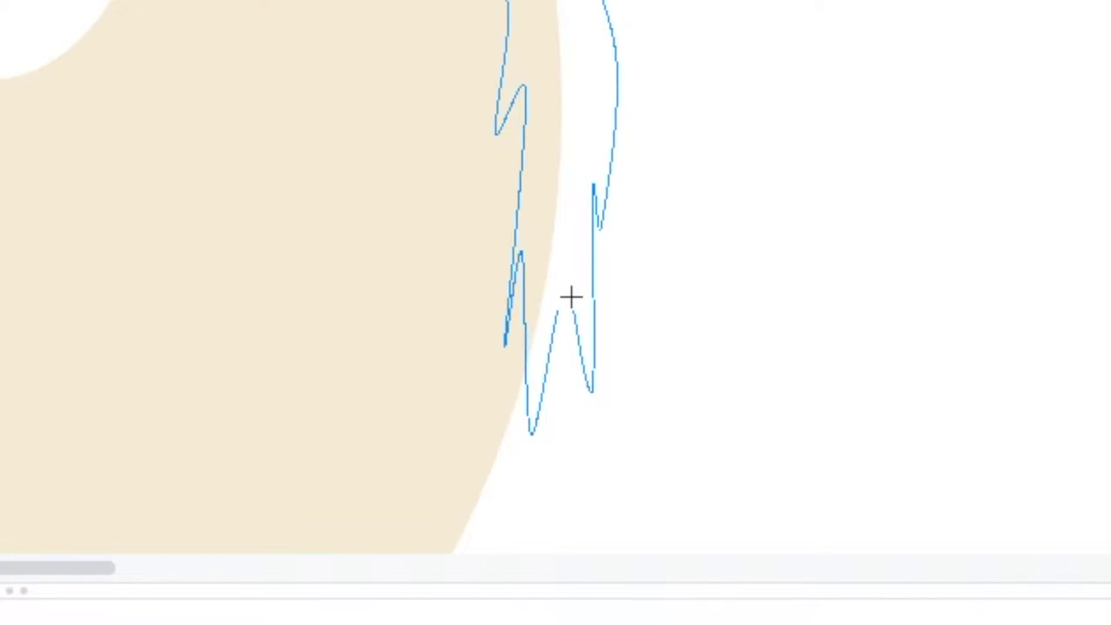
drag(570, 297, 560, 302)
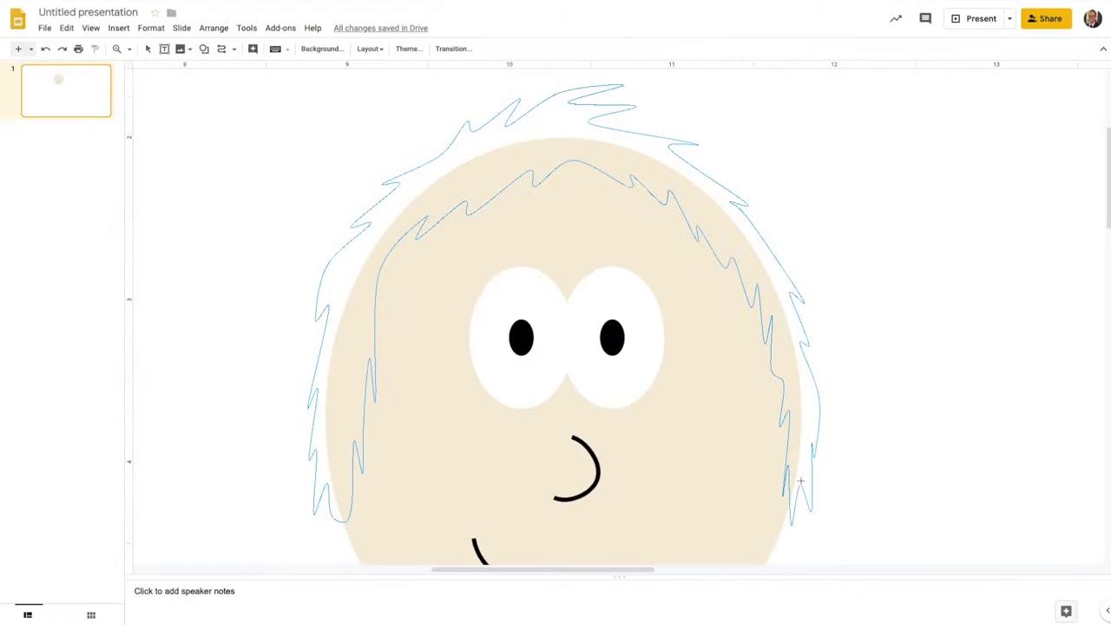
drag(799, 482, 801, 488)
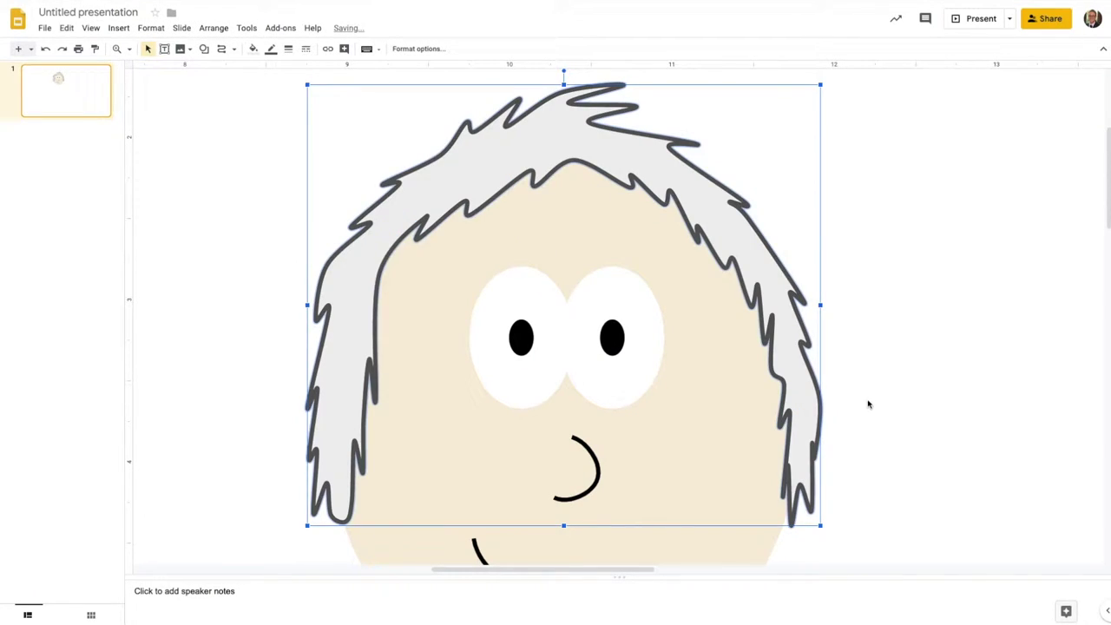
Remove the hair's outline, zoom out to see the face, and fill the hair dark orange-brown.
click(248, 174)
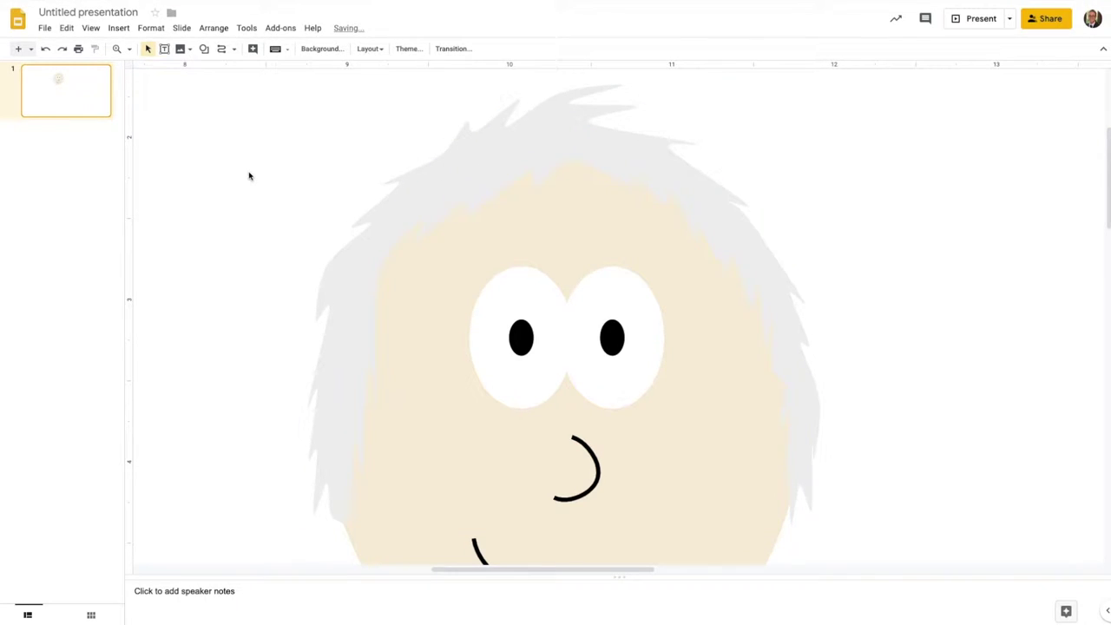
click(132, 50)
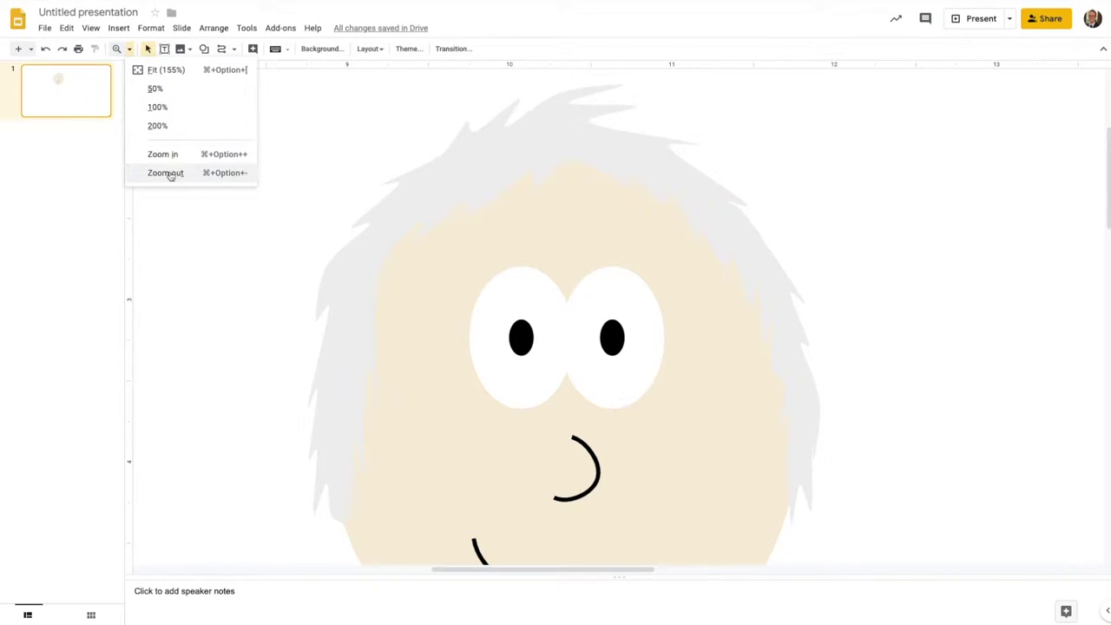
click(174, 172)
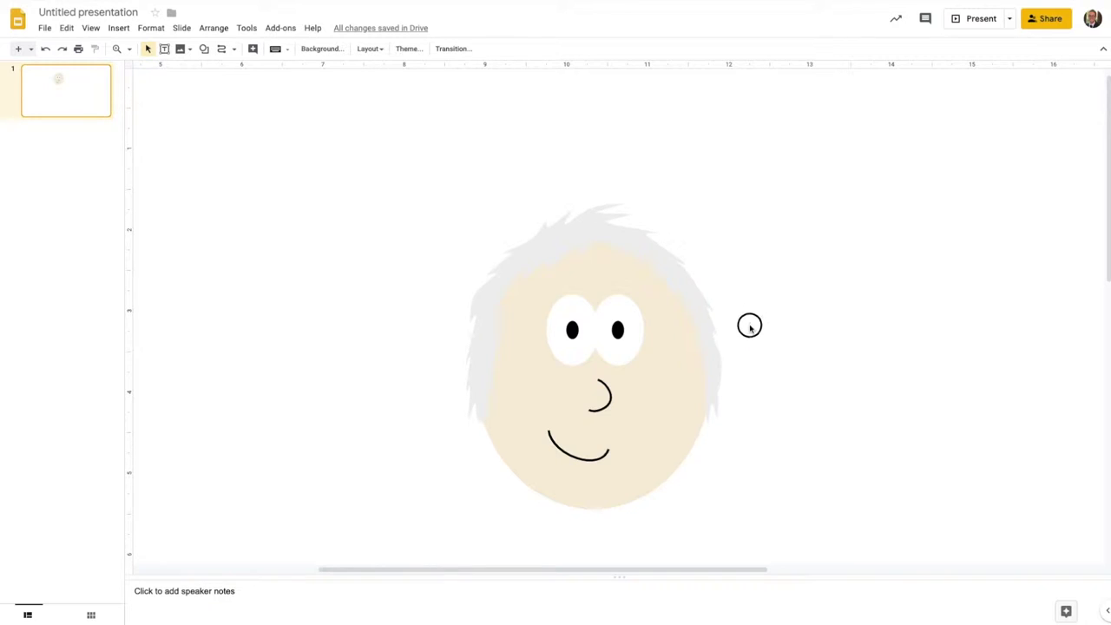
click(594, 233)
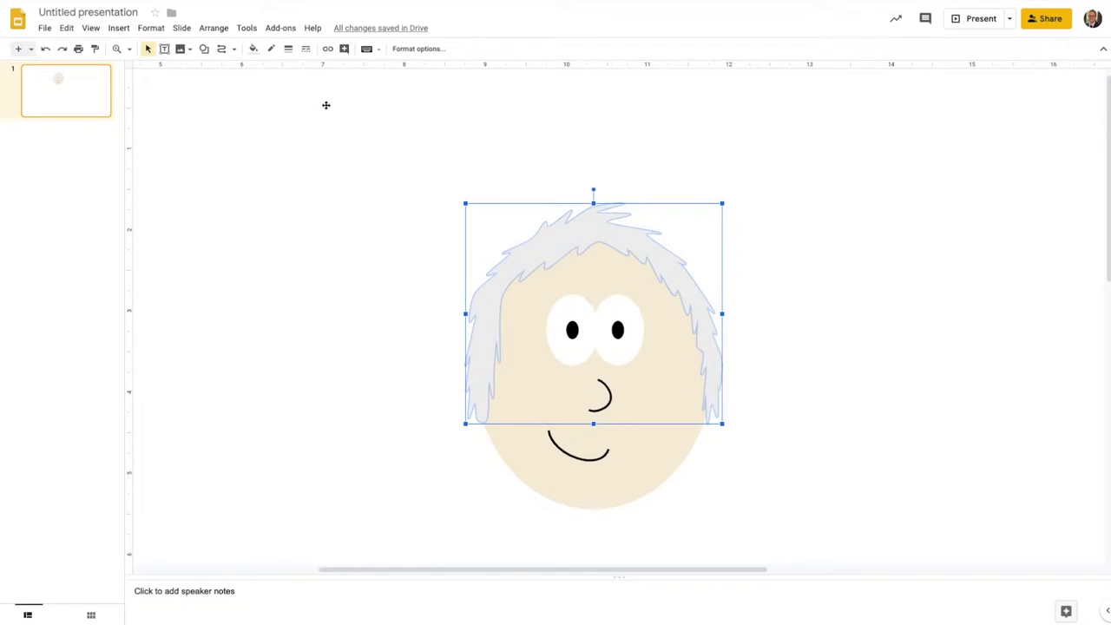
click(252, 49)
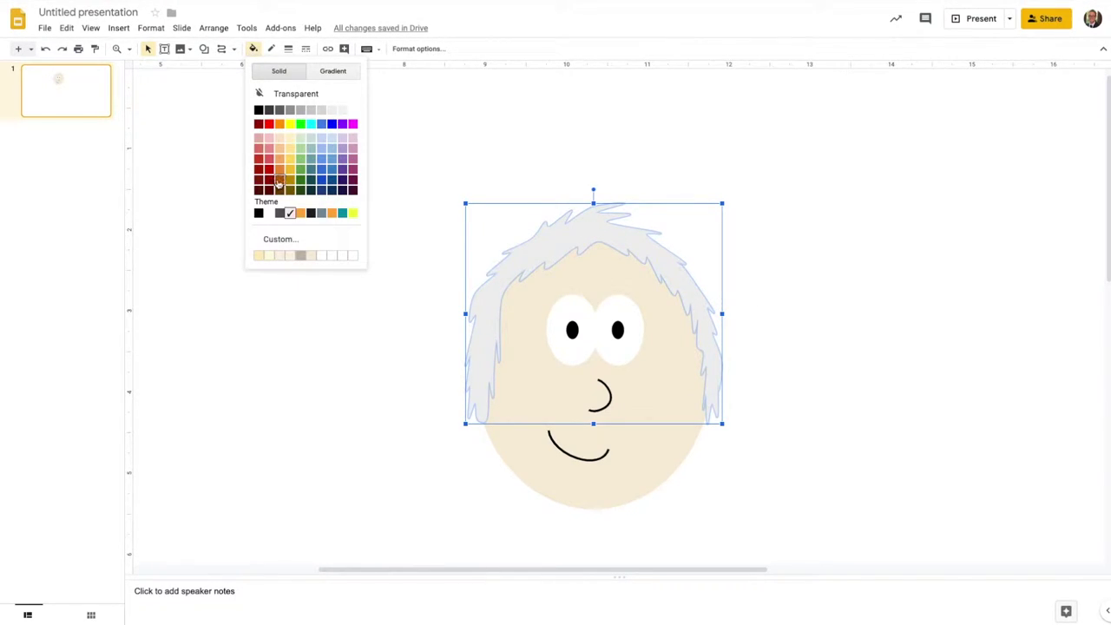
click(279, 183)
click(325, 245)
Try light yellow, then greyish-tan from recent colours, as the hair fill.
click(564, 230)
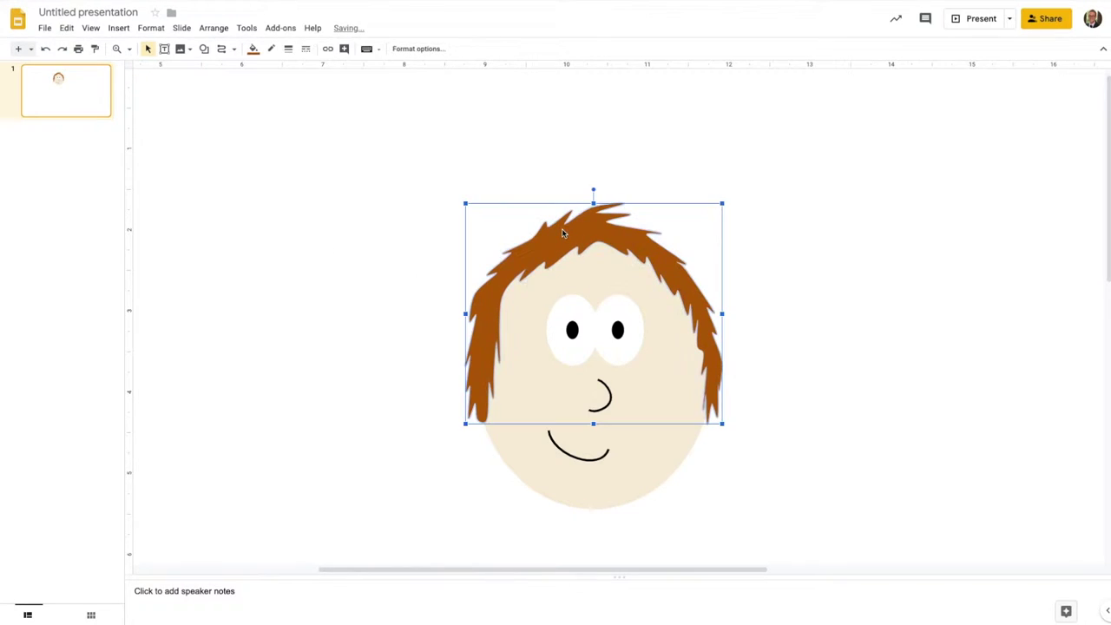
click(252, 48)
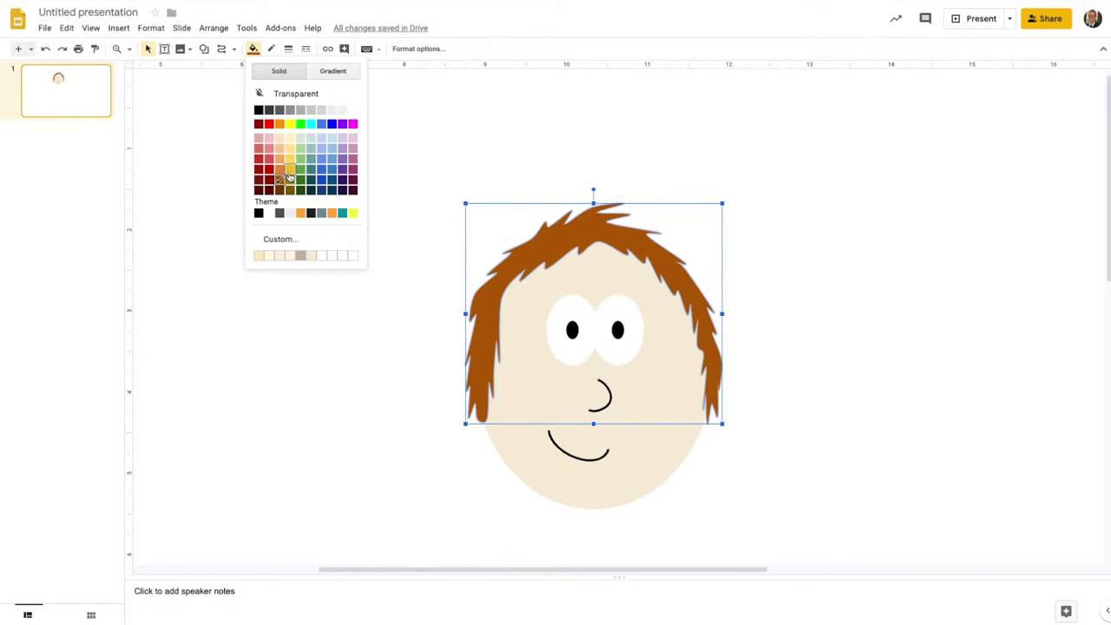
click(290, 158)
click(279, 210)
click(536, 259)
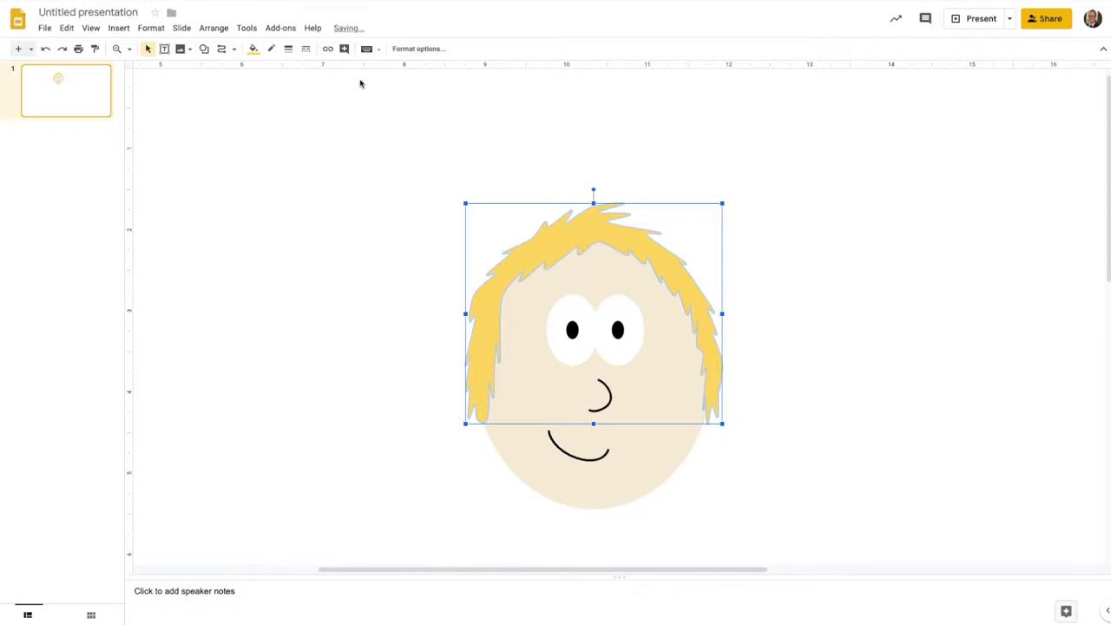
click(252, 49)
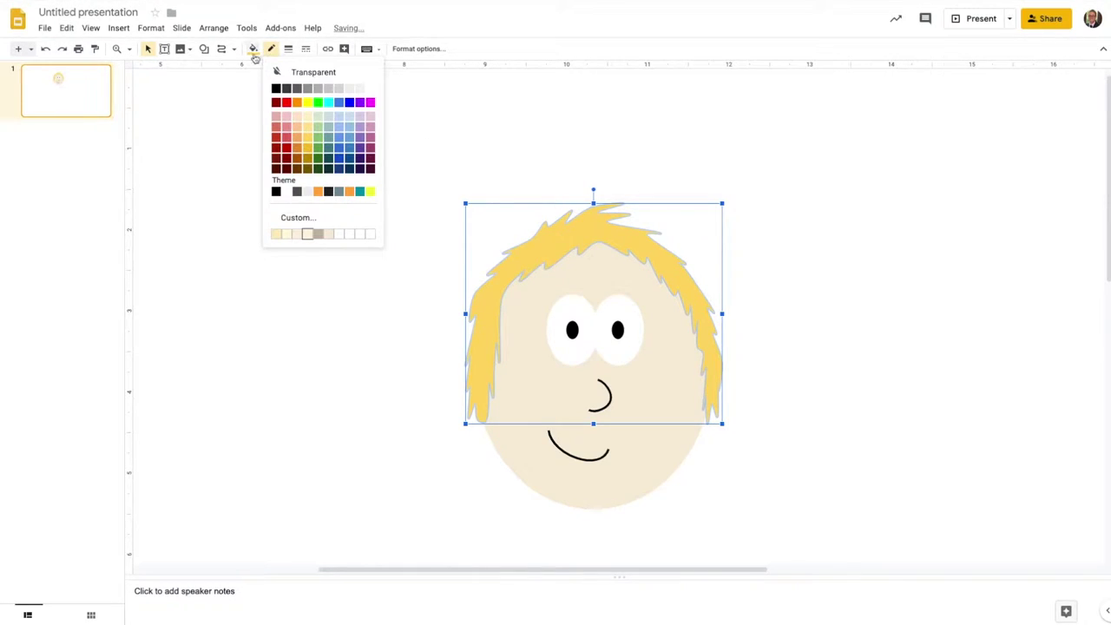
click(300, 255)
click(362, 248)
Settle on a dark brown hair fill and zoom out to view the whole slide.
click(527, 260)
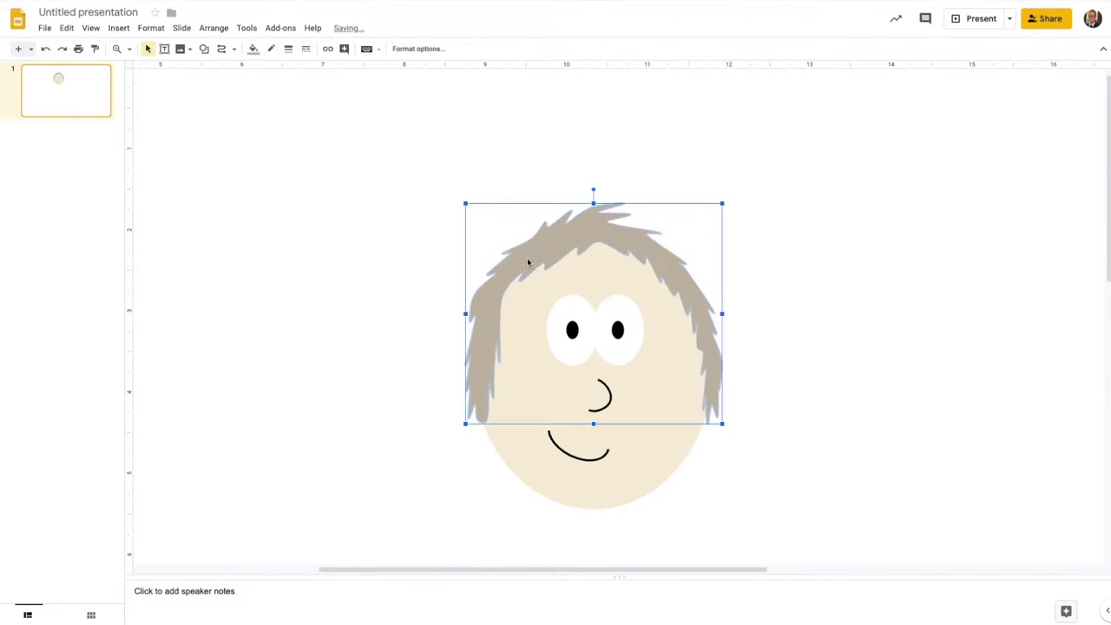
click(253, 49)
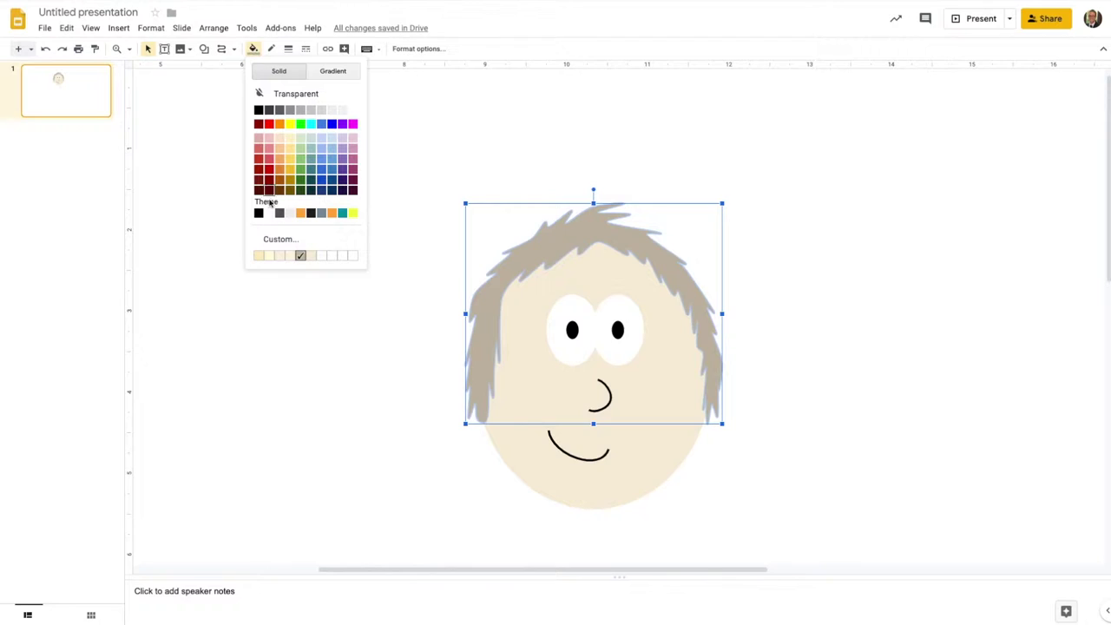
click(280, 189)
click(315, 245)
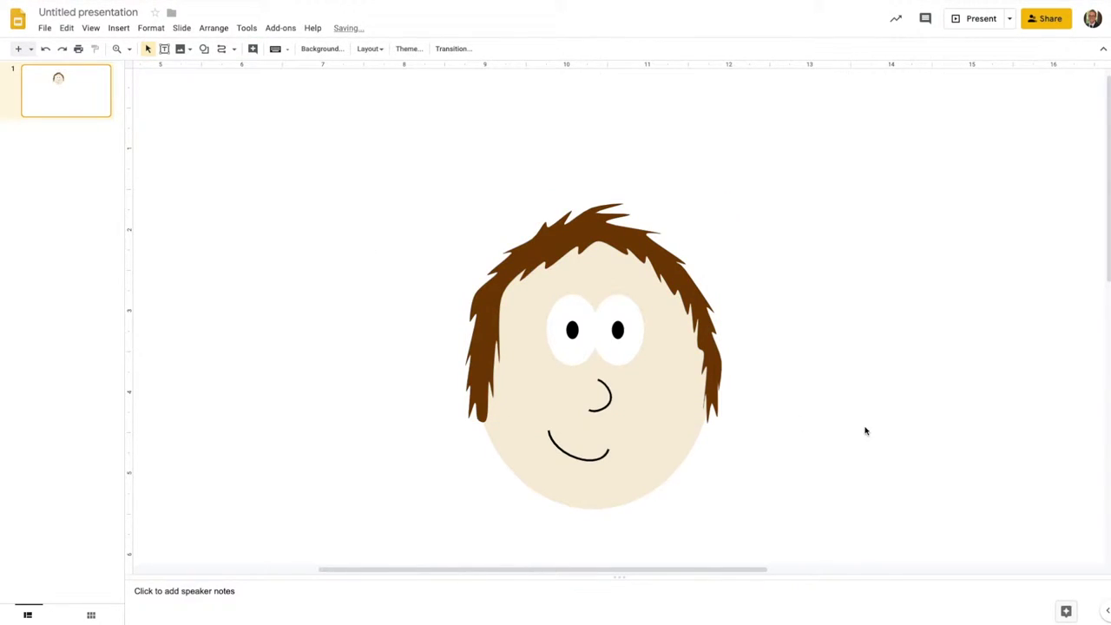
key(ctrl+alt+minus)
Box-select the hair, face and facial features and group them into one object.
click(559, 265)
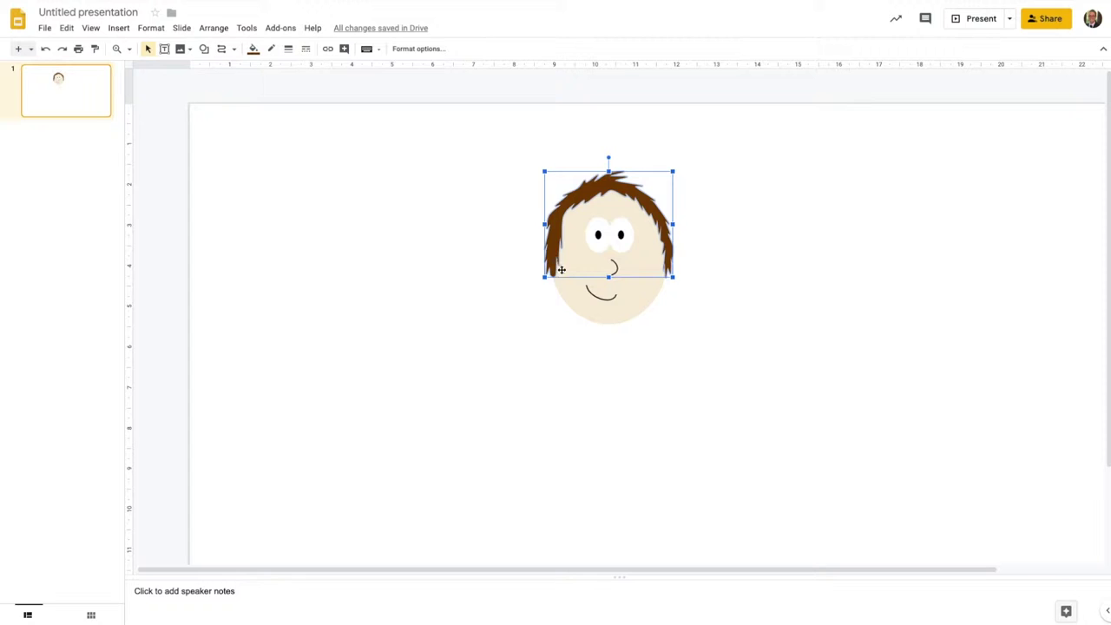
click(576, 302)
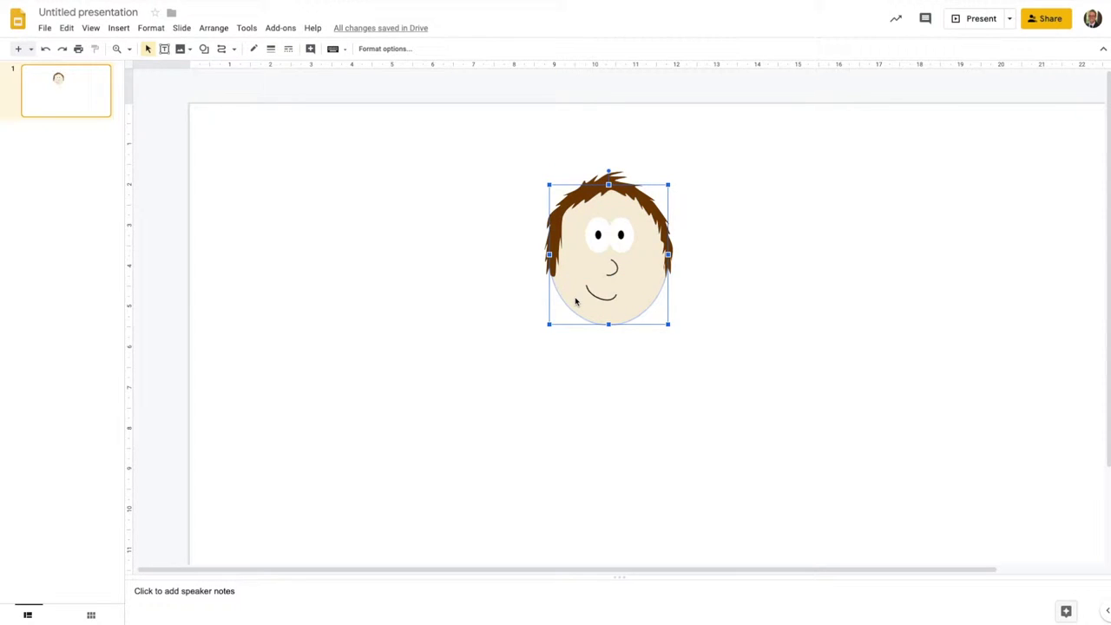
click(615, 173)
click(696, 228)
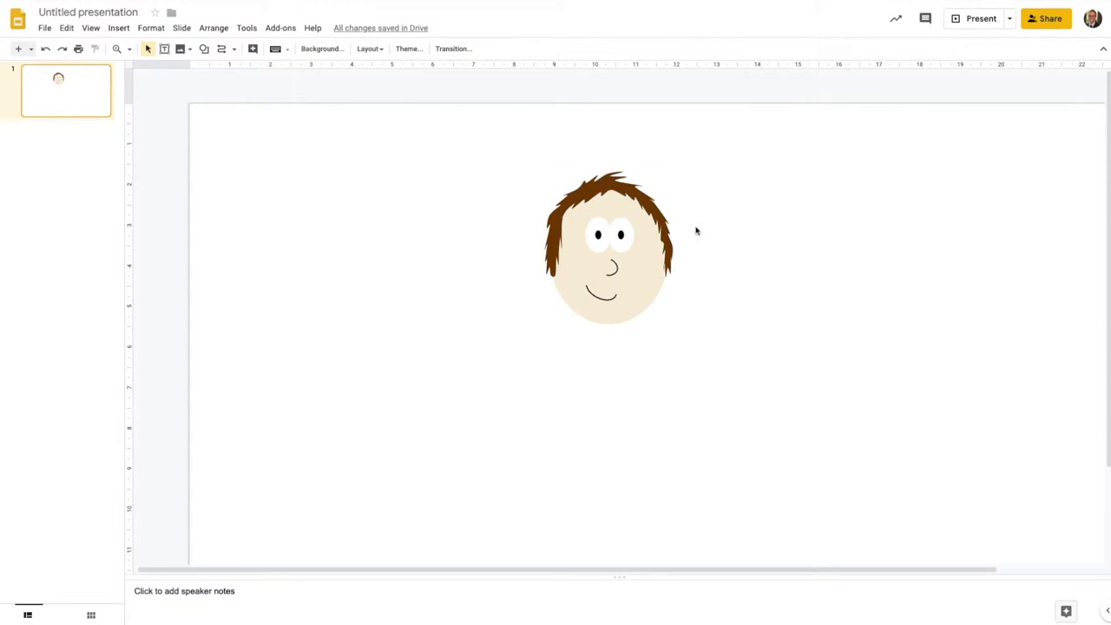
drag(512, 141, 705, 363)
right_click(645, 266)
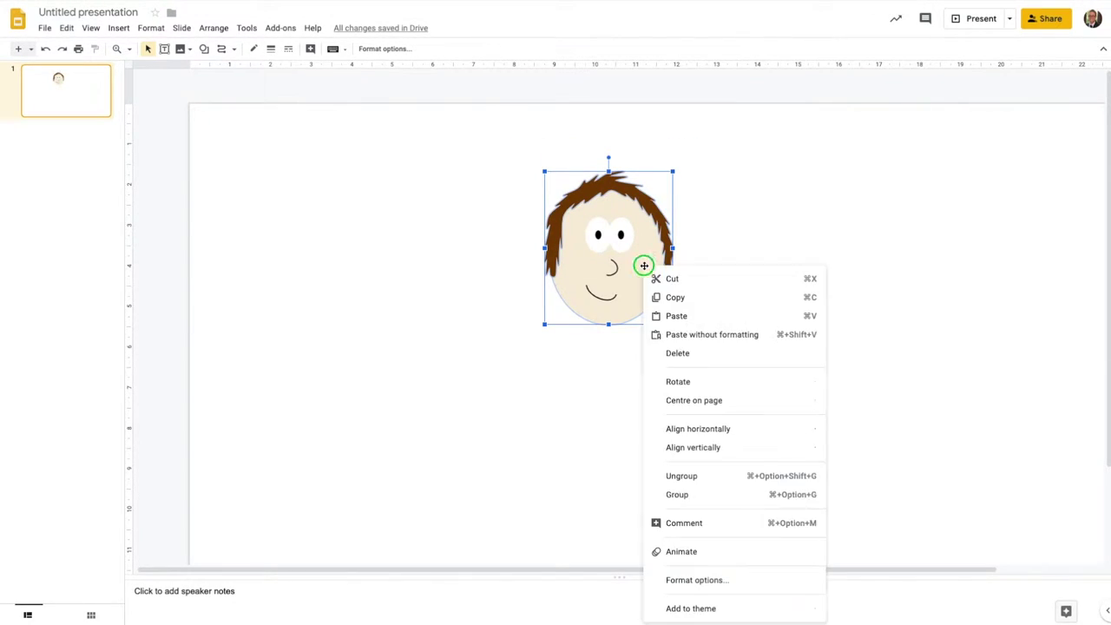
click(699, 475)
click(693, 432)
Move the grouped head slightly higher and to the left on the slide.
drag(623, 268, 594, 264)
click(567, 417)
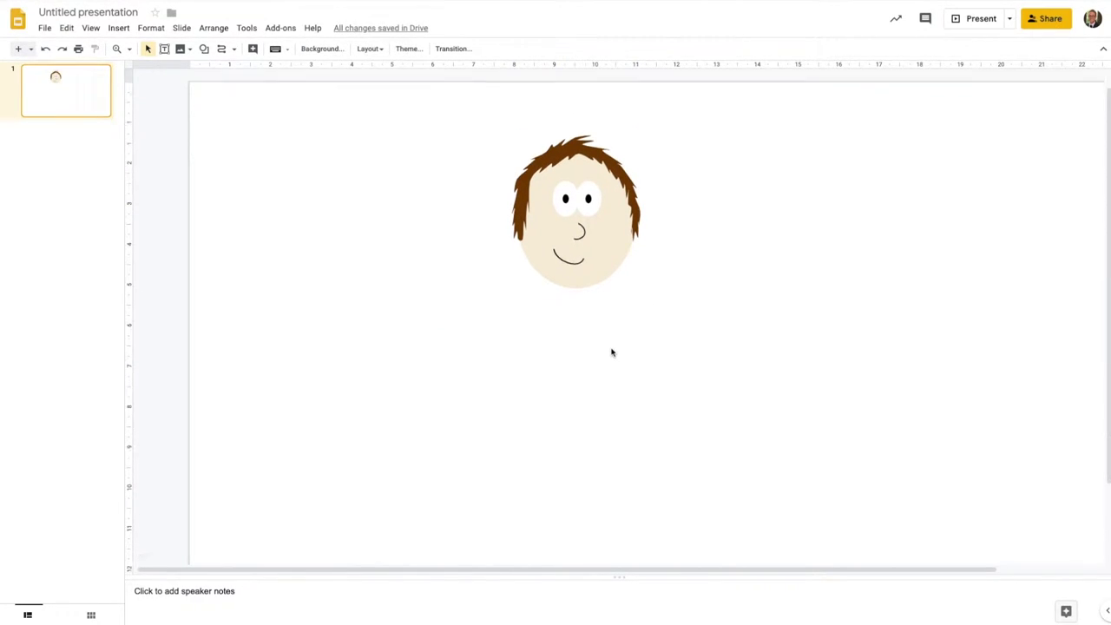
scroll(611, 352, down, 3)
Draw an oval centred under the face, fill it blue and remove its outline.
click(205, 50)
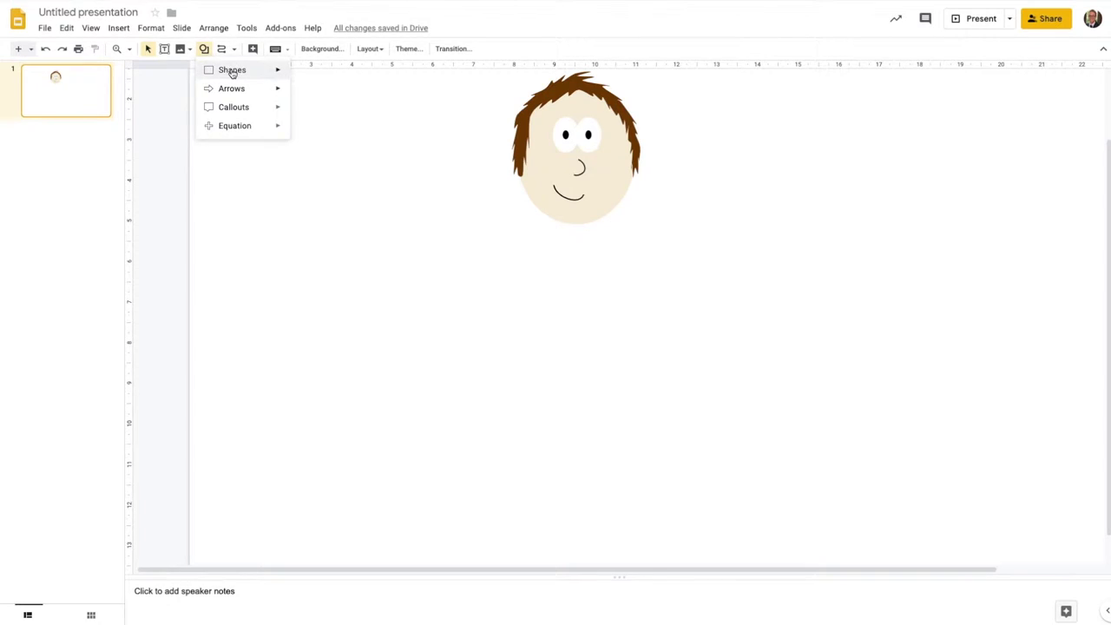
mouse_move(231, 70)
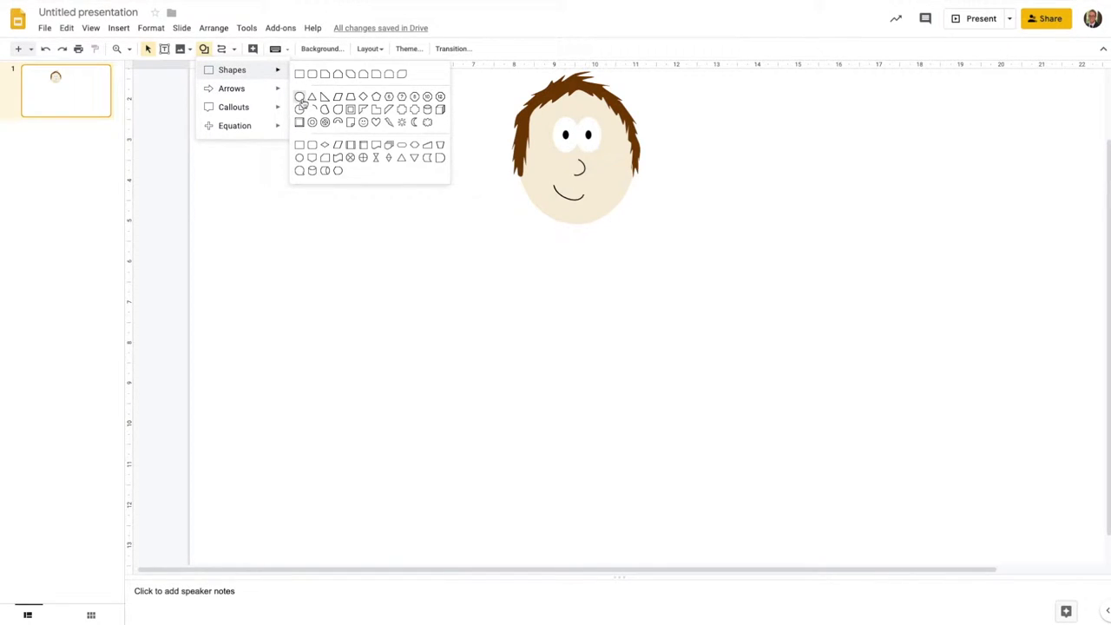
click(299, 97)
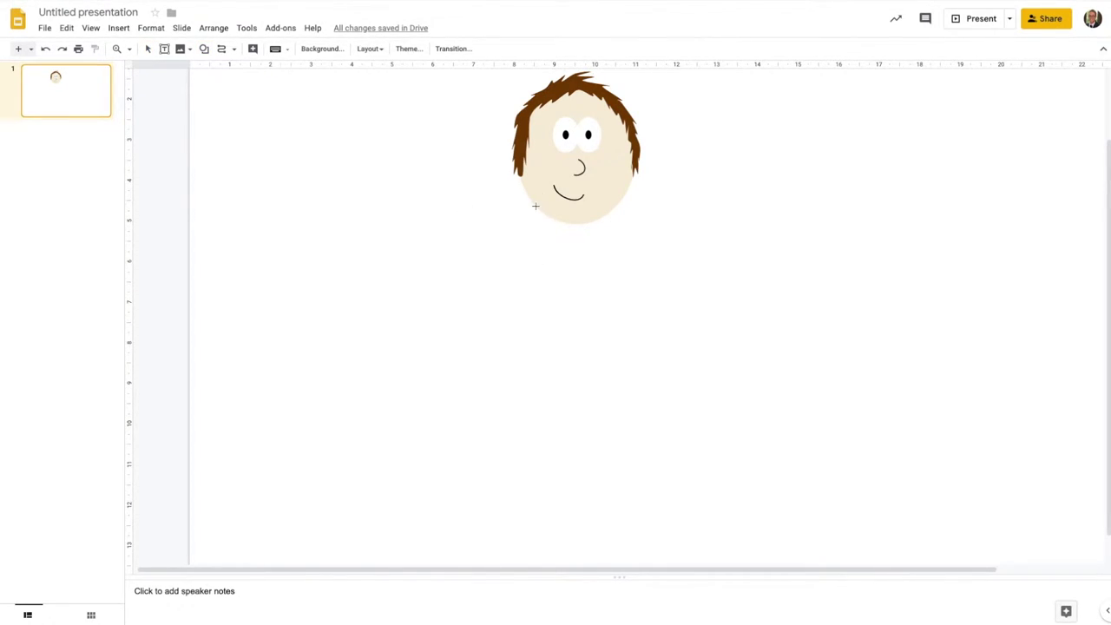
mouse_move(535, 197)
mouse_down()
mouse_move(648, 357)
mouse_move(655, 425)
mouse_move(654, 373)
mouse_up()
drag(620, 296, 587, 311)
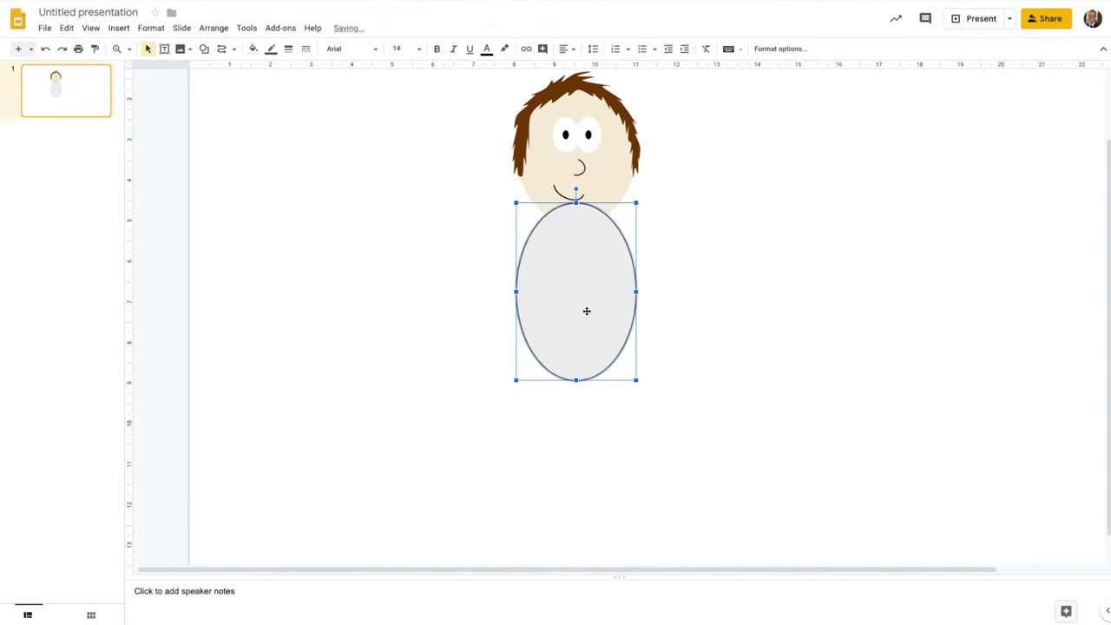
click(253, 49)
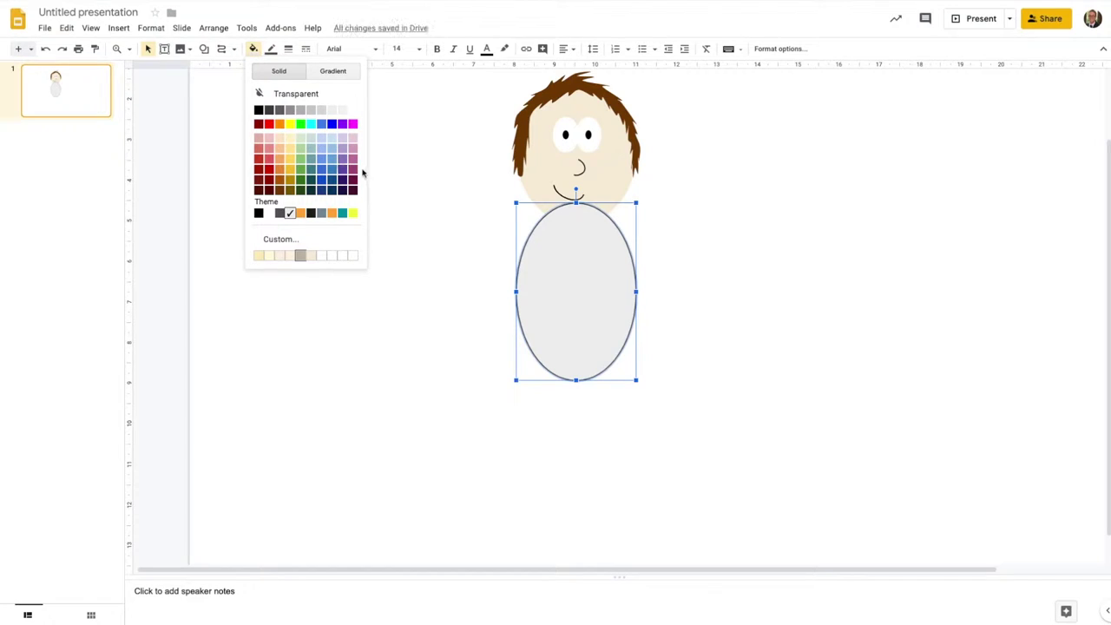
click(331, 171)
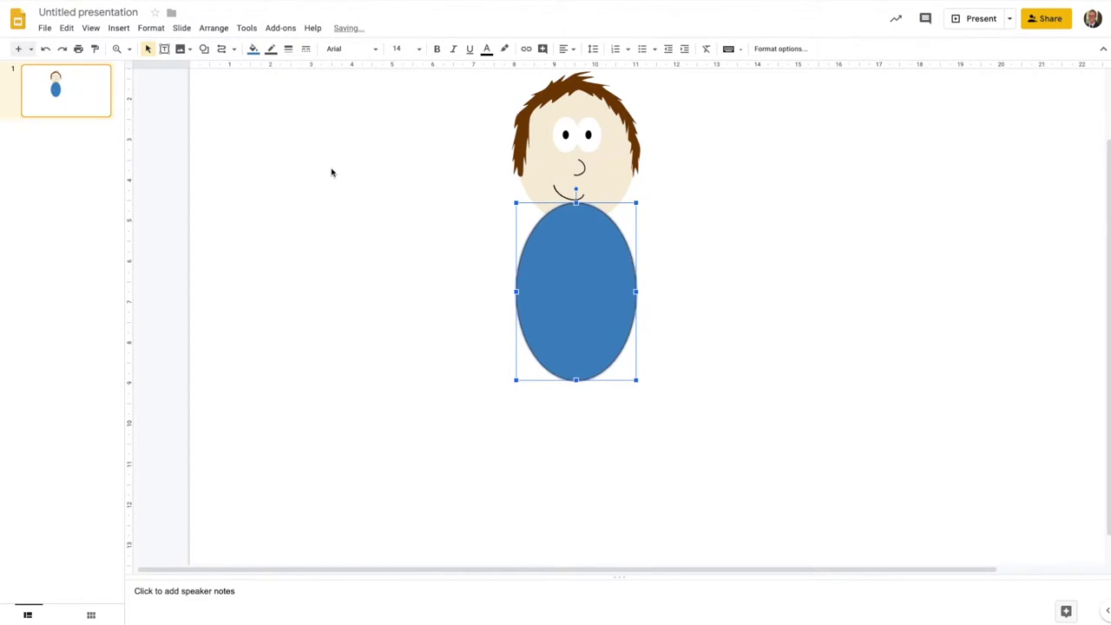
click(270, 49)
click(283, 73)
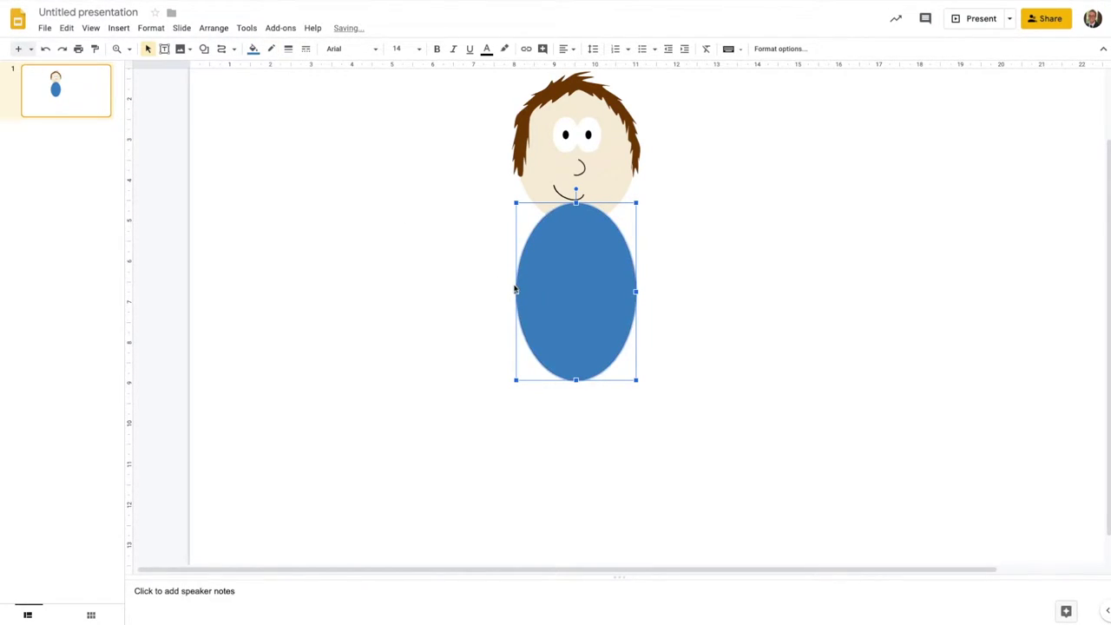
click(475, 284)
Send the blue body oval to the back and nudge it slightly lower.
click(596, 213)
right_click(582, 242)
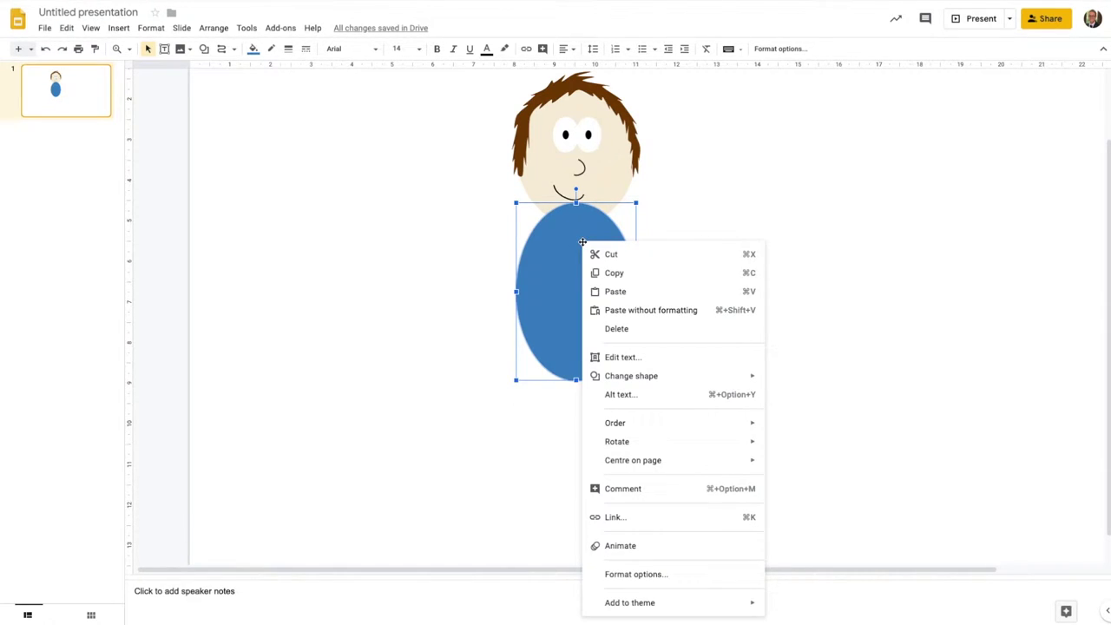
mouse_move(626, 434)
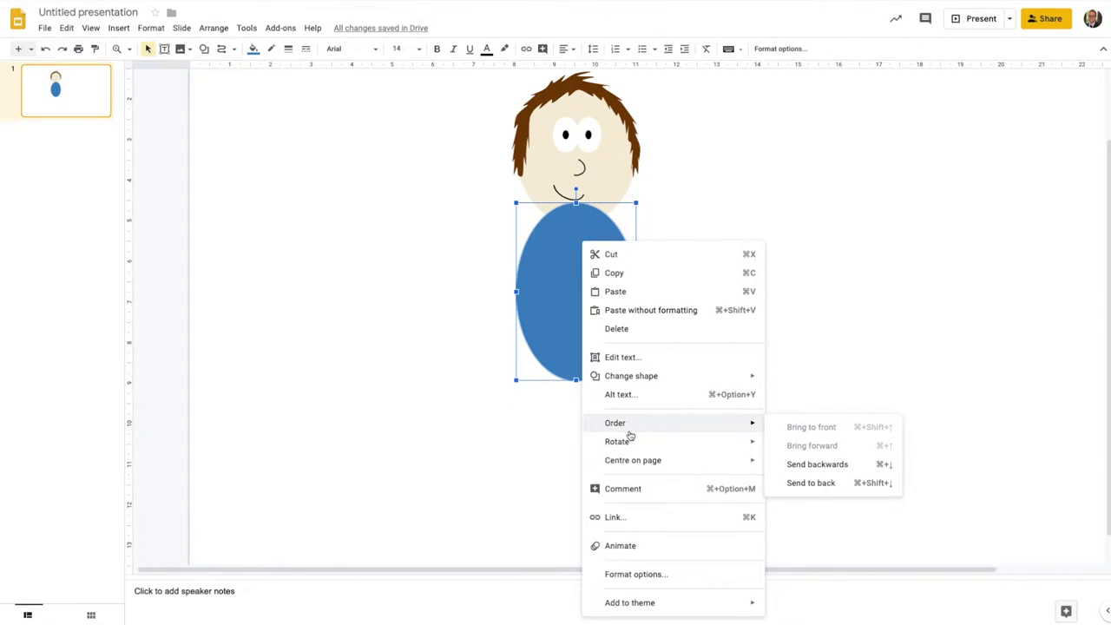
click(810, 481)
click(743, 354)
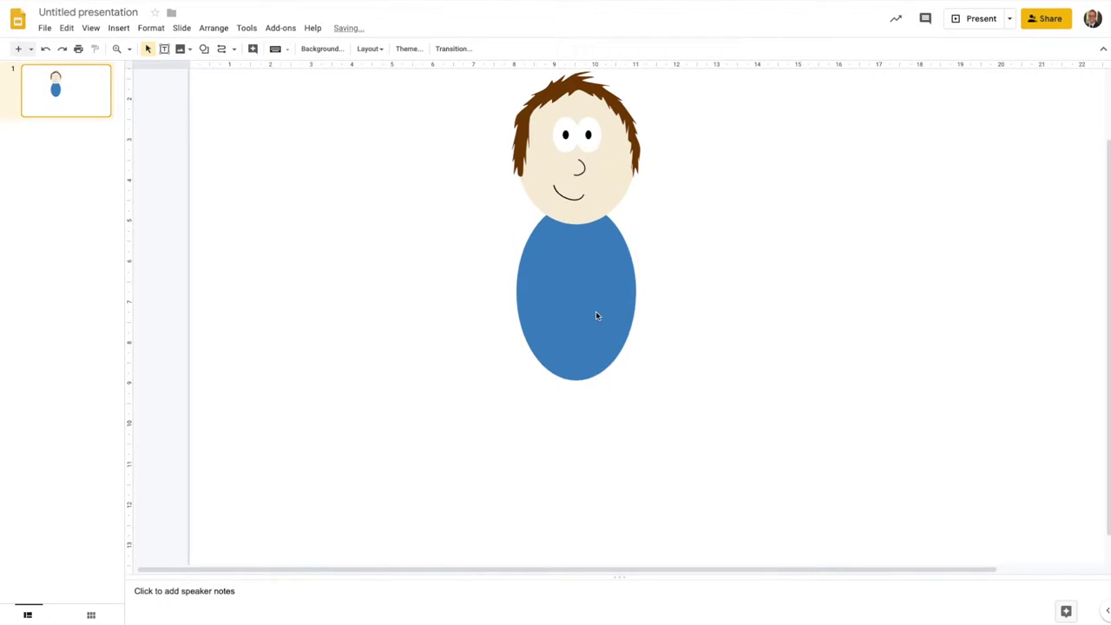
drag(596, 315, 592, 346)
key(Escape)
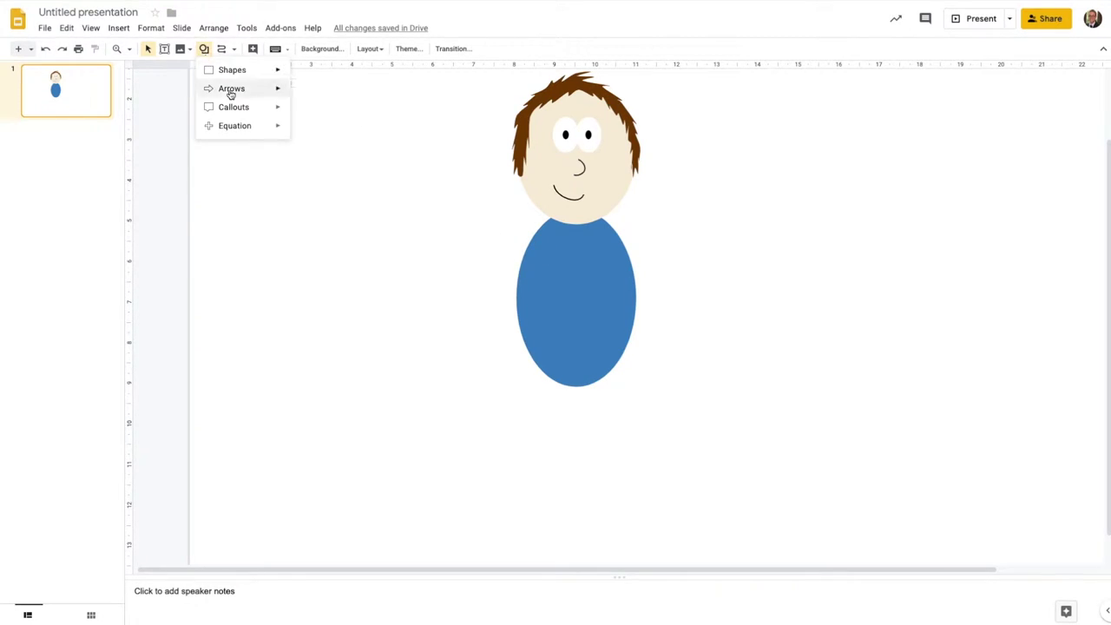
Draw a small oval at the body's left side, tilt it clockwise and tuck it against the body.
mouse_move(233, 71)
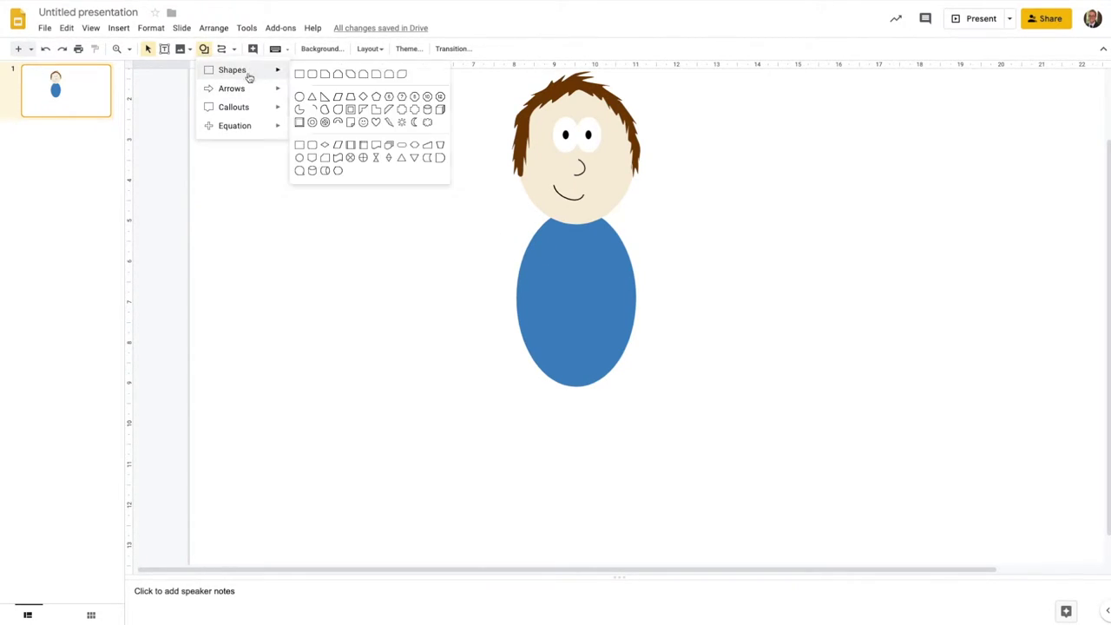
click(301, 98)
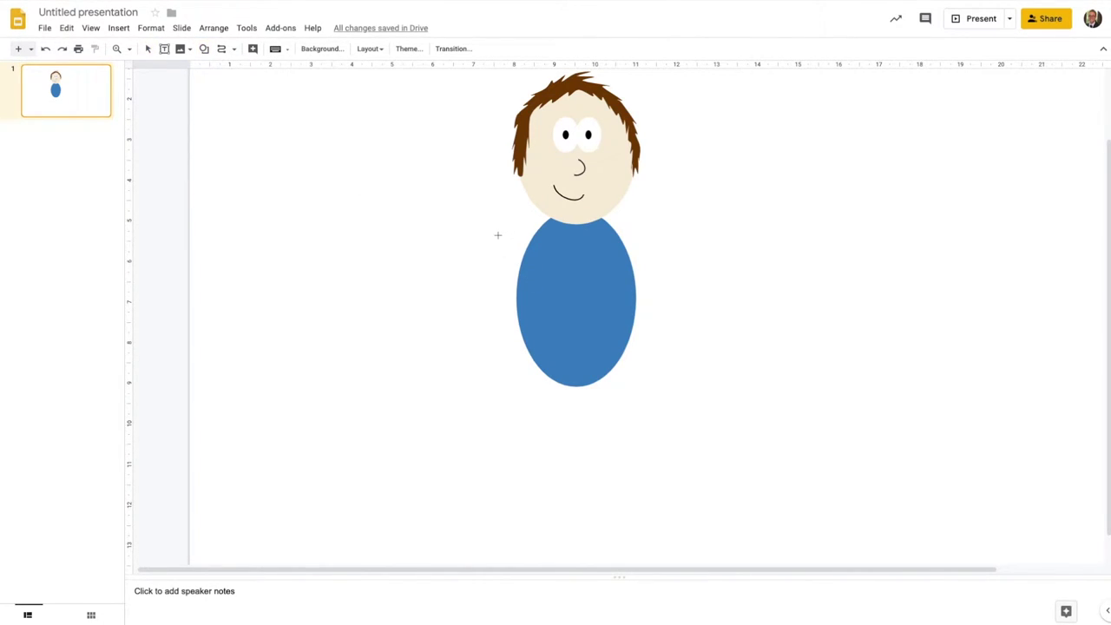
mouse_move(506, 236)
mouse_down()
mouse_move(538, 316)
mouse_move(519, 294)
mouse_up()
drag(515, 230, 525, 230)
drag(519, 275, 520, 276)
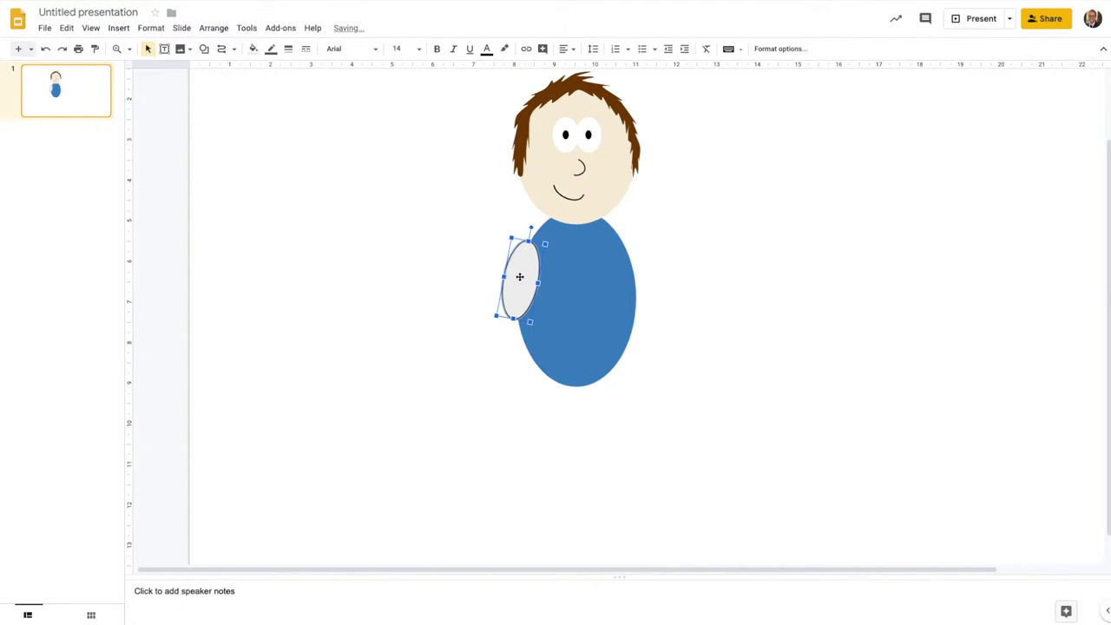
click(474, 328)
click(527, 284)
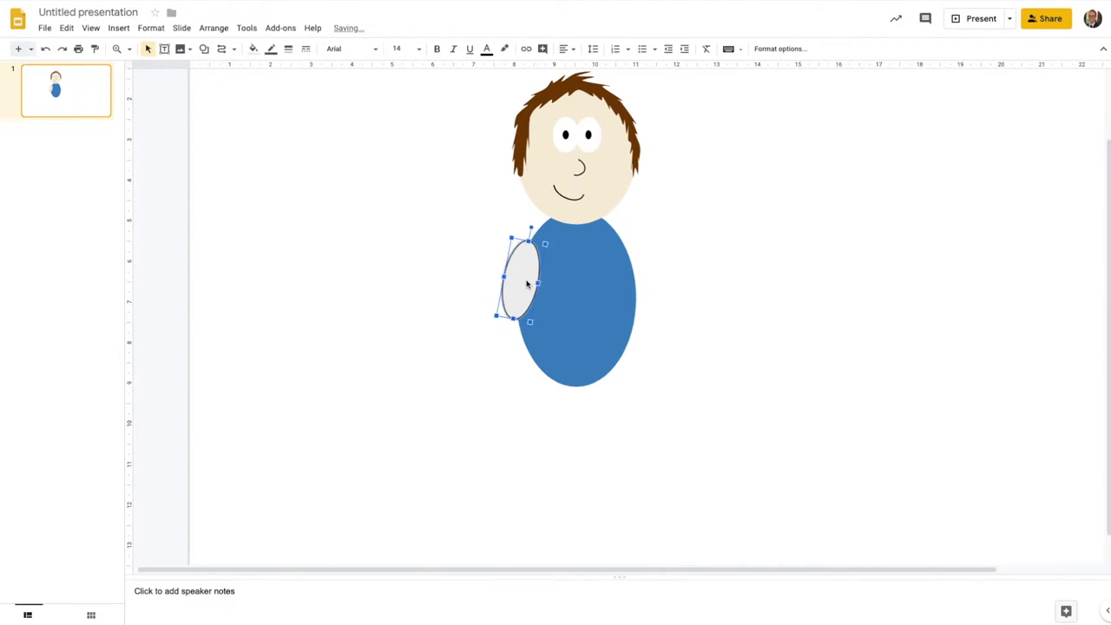
click(582, 289)
click(467, 319)
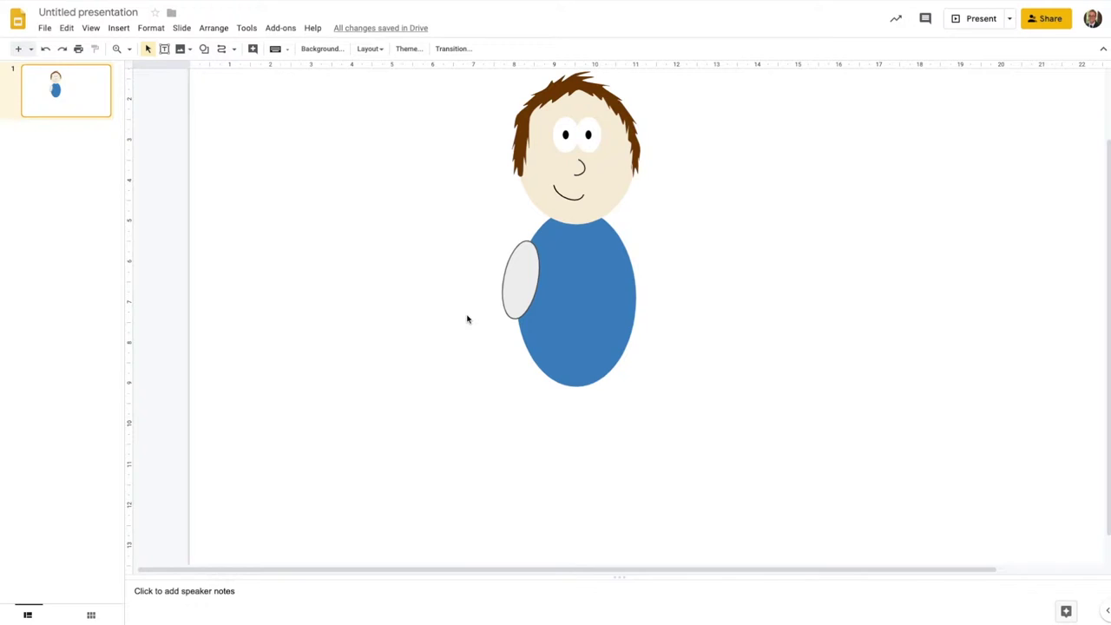
click(573, 292)
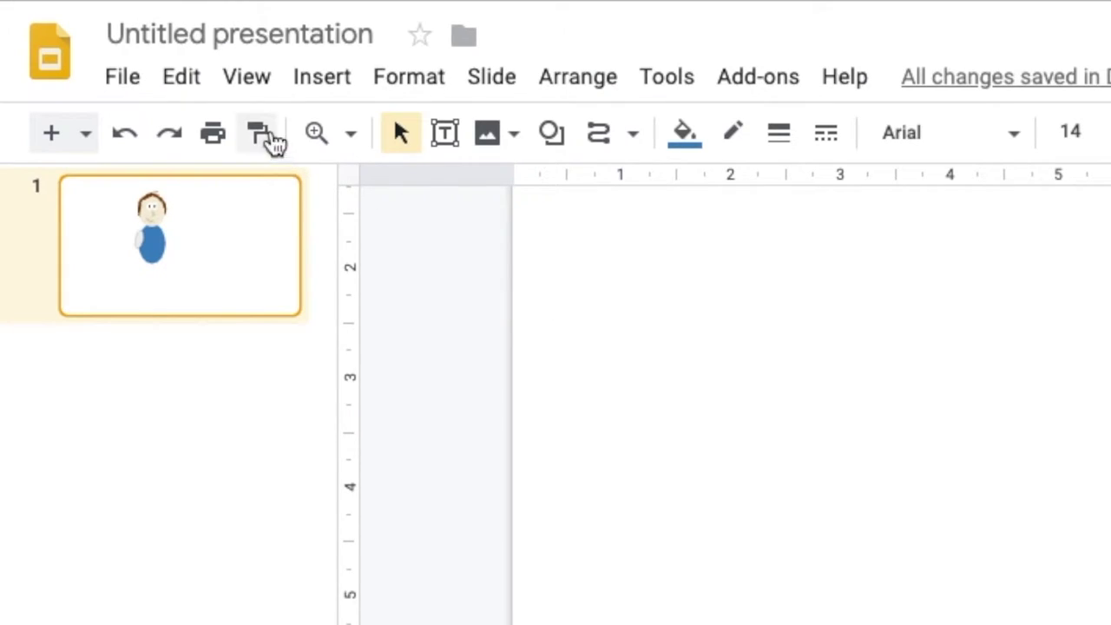
Paint the body's blue, outline-free formatting onto the arm oval.
click(260, 135)
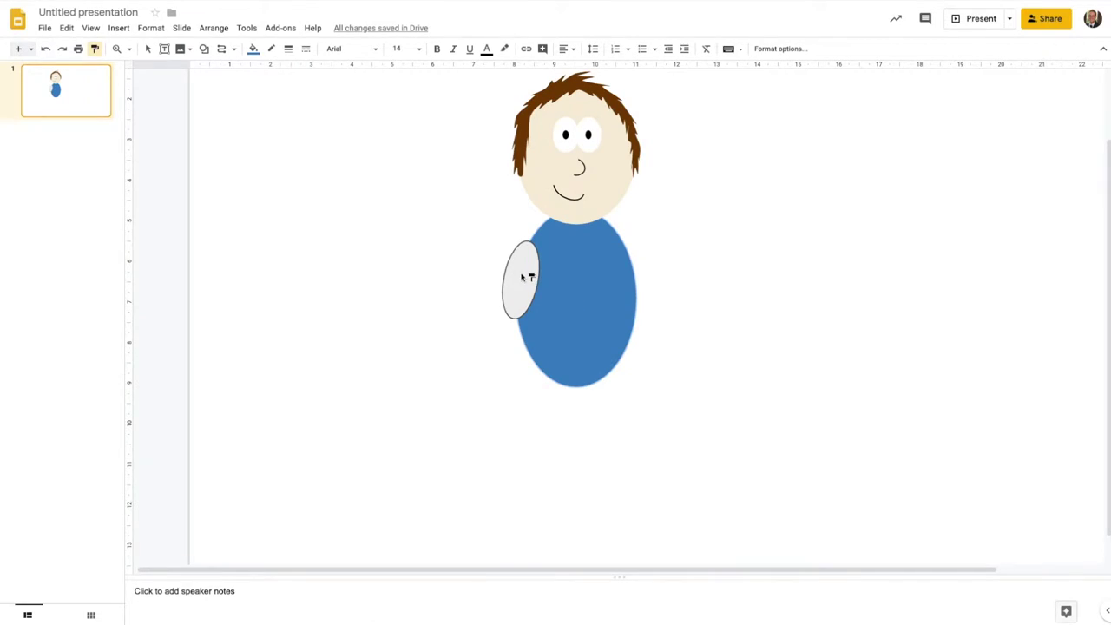
click(522, 277)
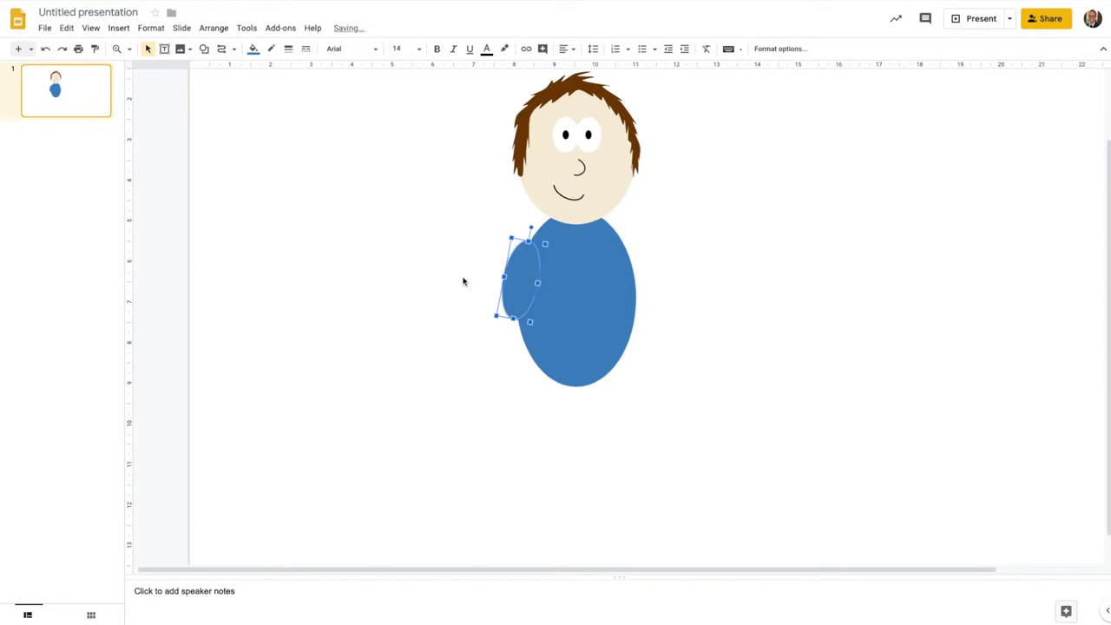
click(463, 281)
Nudge the arm slightly left and tilt it to sit snugly against the body.
click(520, 287)
drag(520, 287, 516, 286)
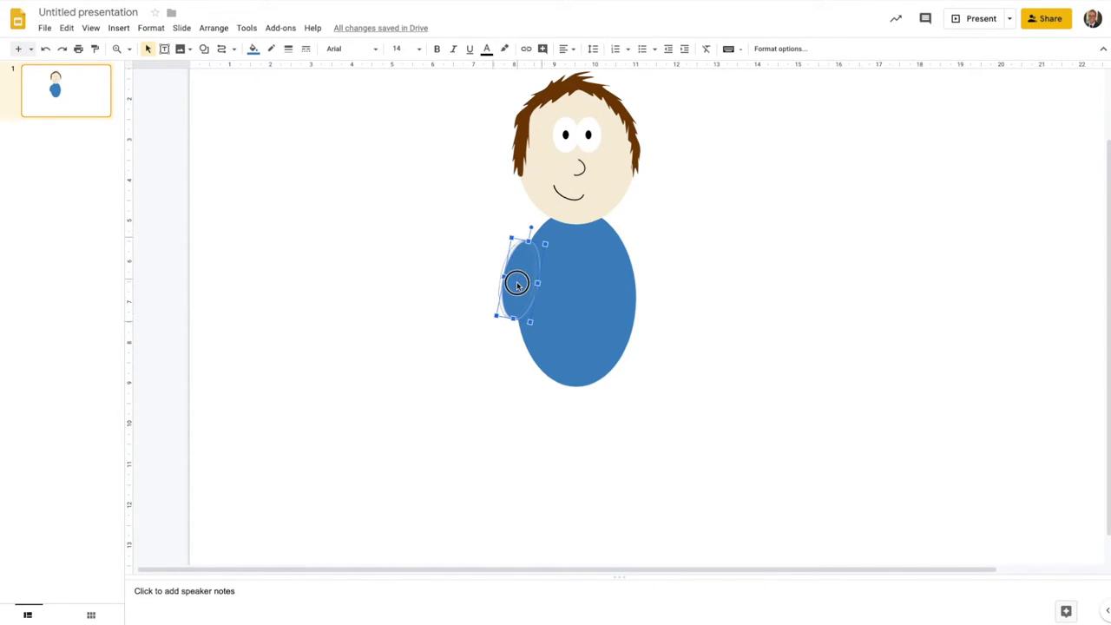
click(545, 278)
click(520, 283)
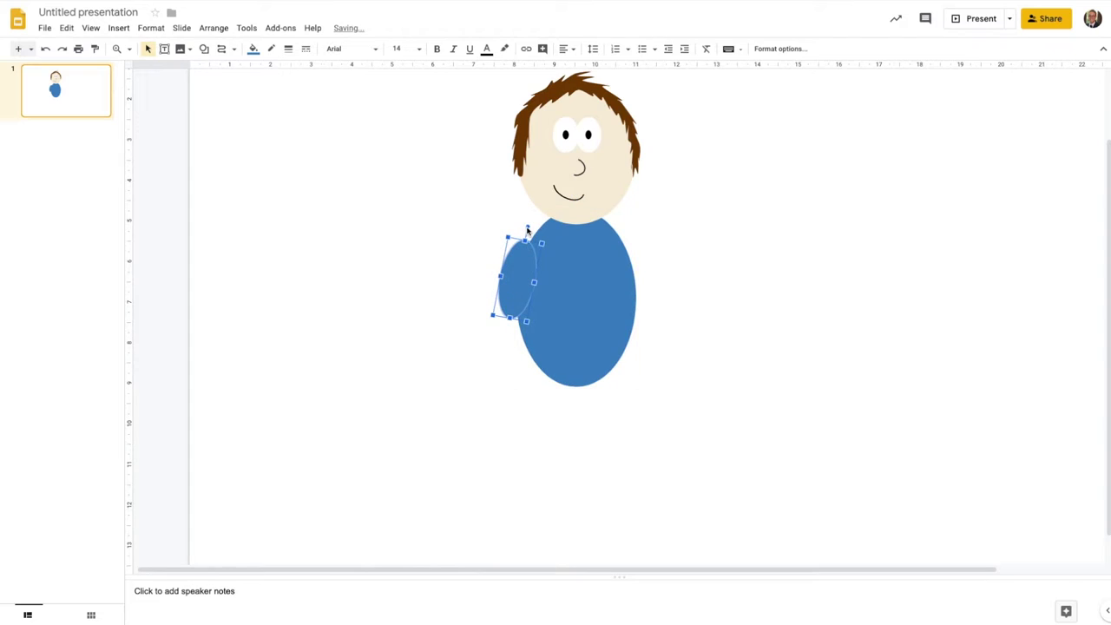
drag(528, 228, 528, 269)
click(493, 295)
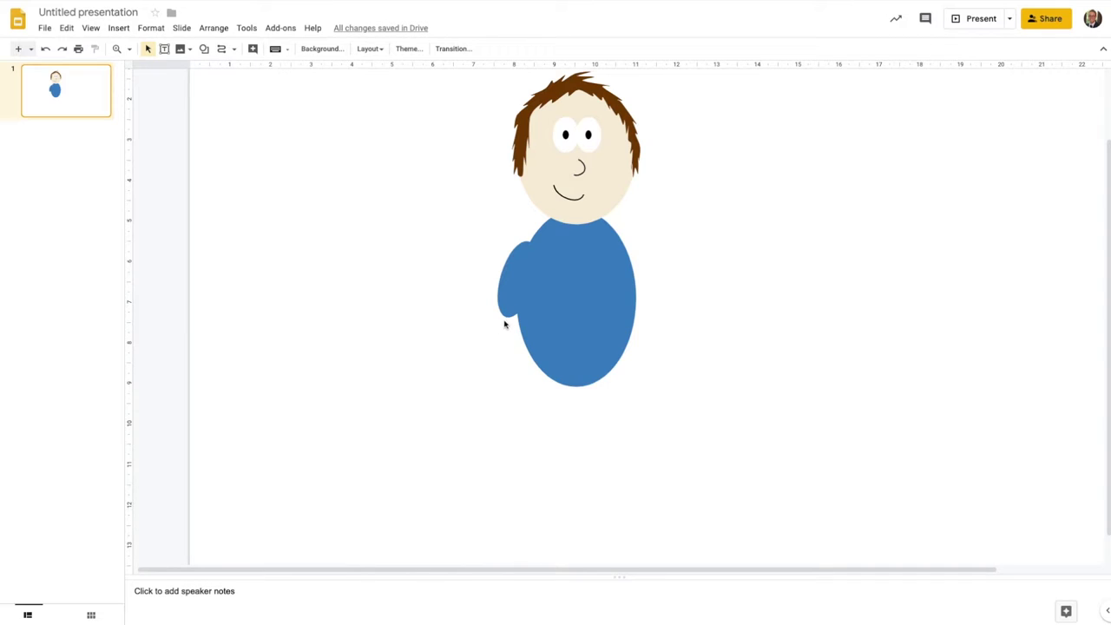
click(204, 48)
Draw a small circle at the lower end of the left arm.
mouse_move(239, 70)
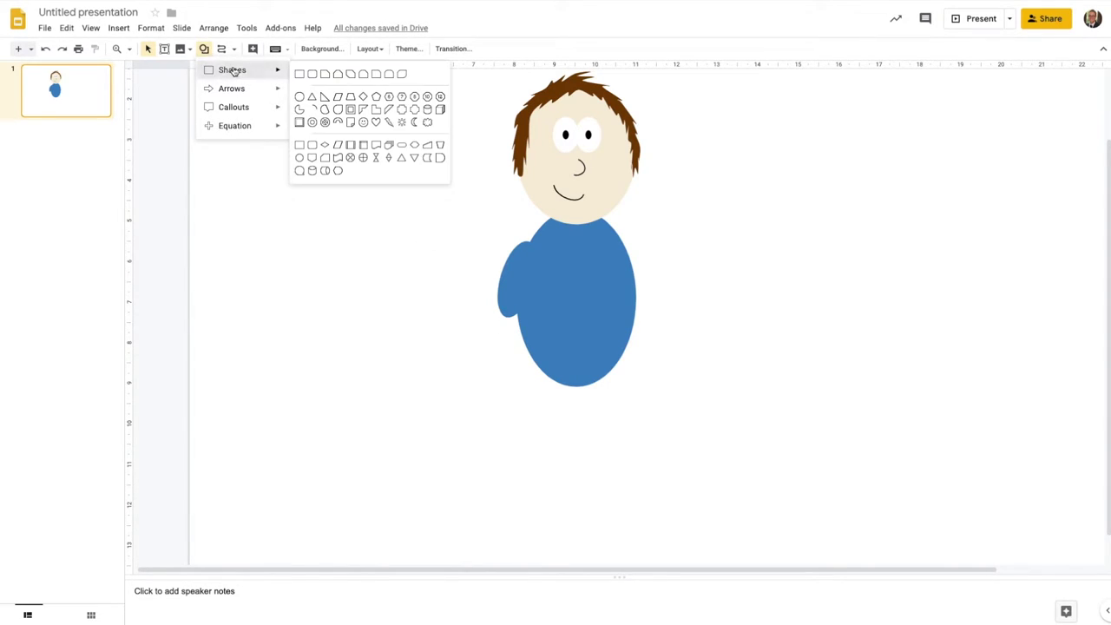
click(300, 102)
drag(493, 307, 517, 335)
click(508, 349)
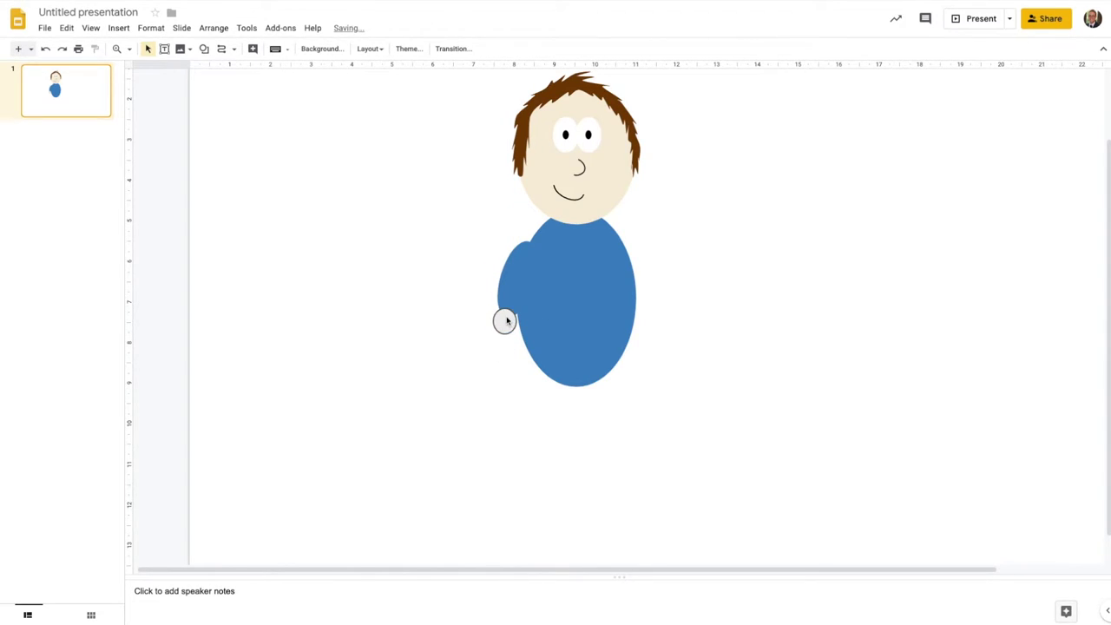
Copy the face oval's beige formatting onto the hand circle, then select it with the arm.
click(551, 172)
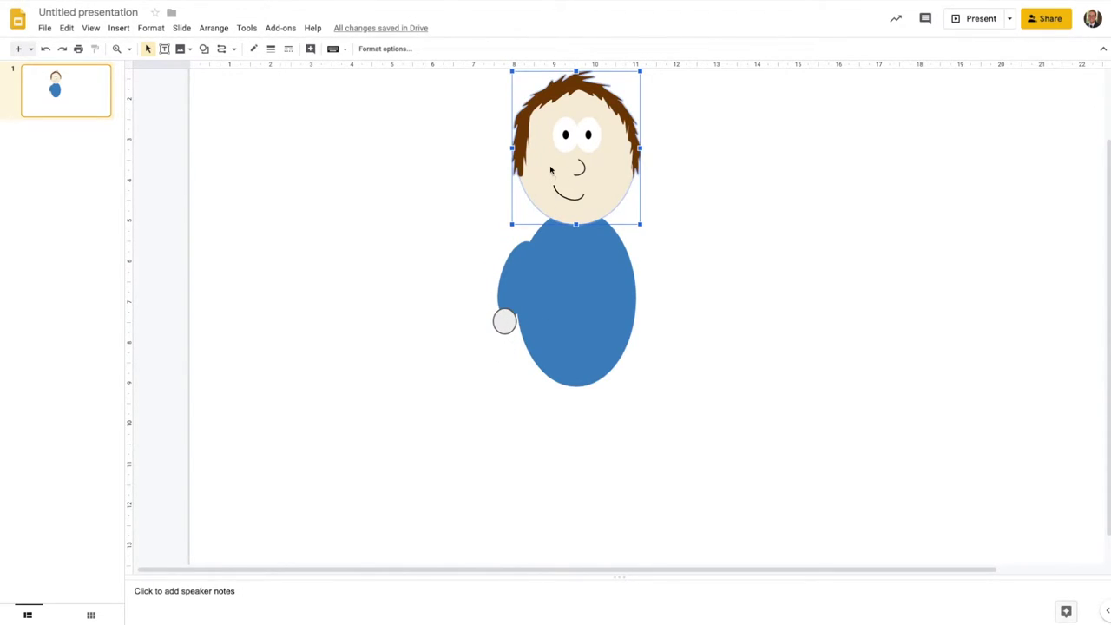
click(548, 175)
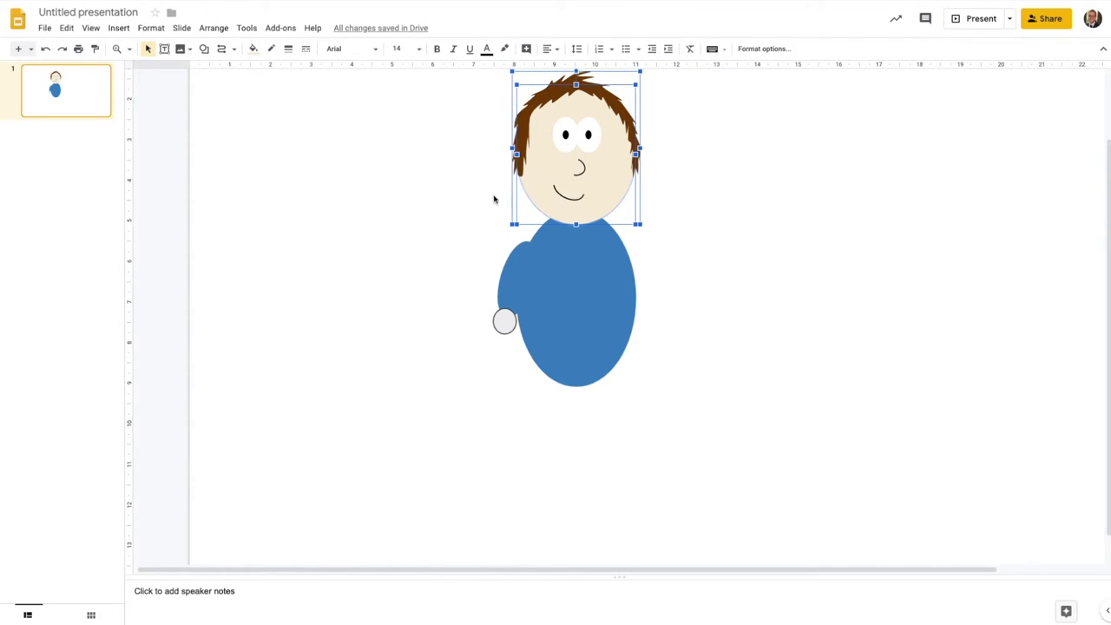
click(493, 199)
click(541, 173)
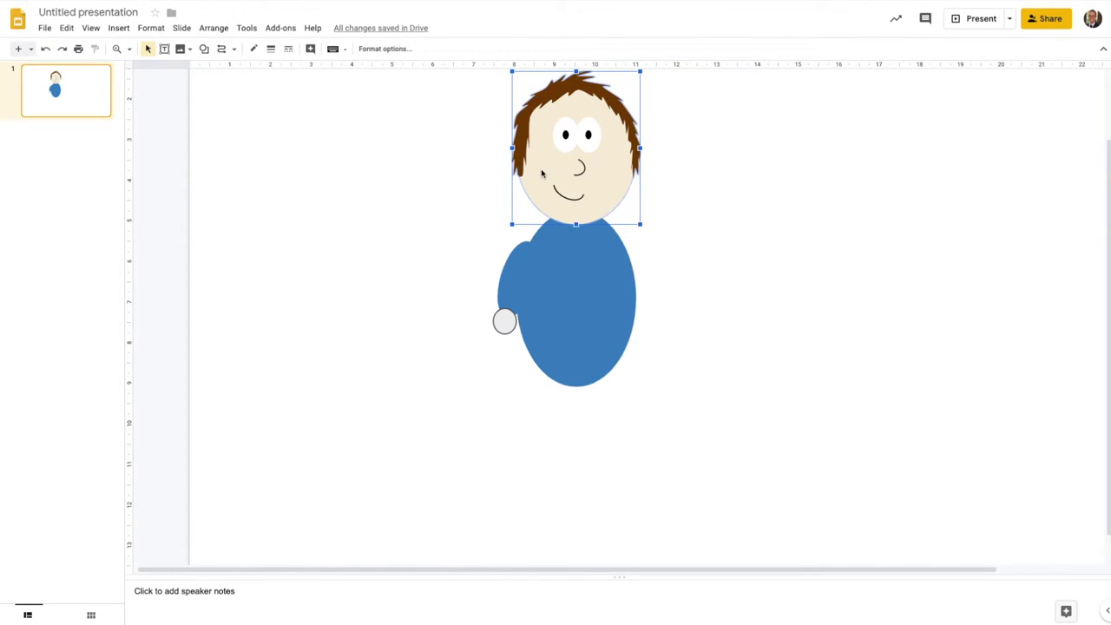
click(542, 173)
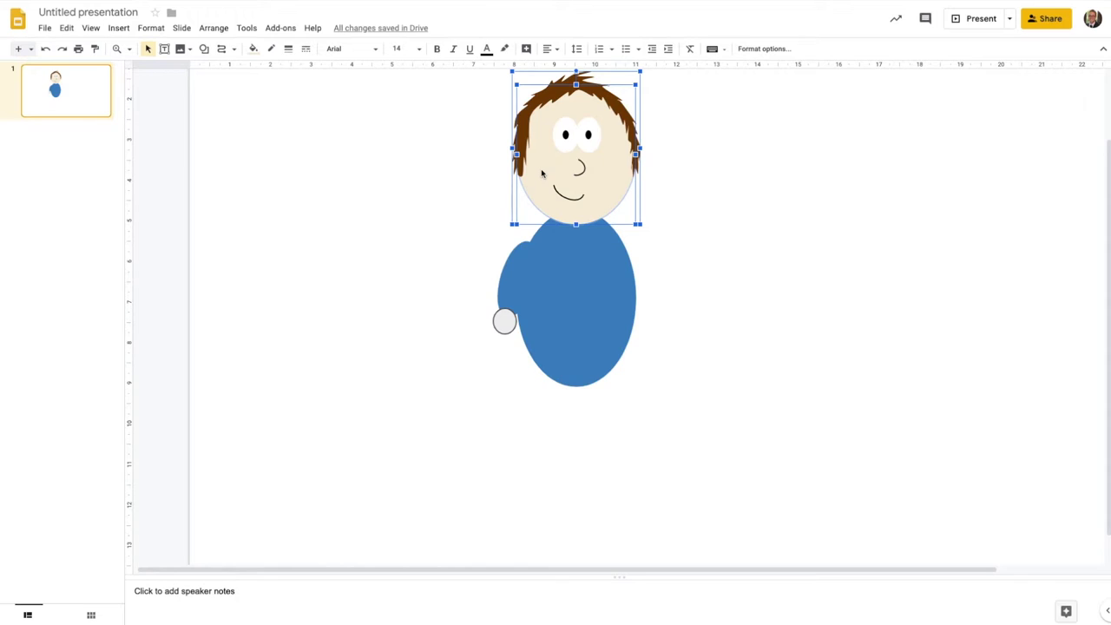
click(542, 172)
click(95, 49)
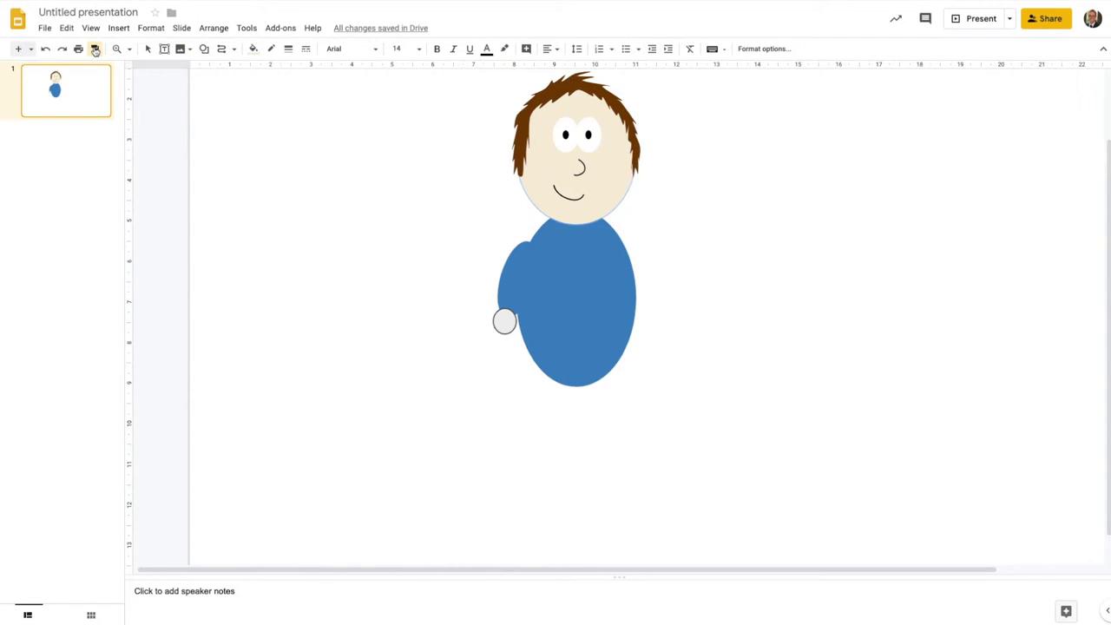
click(506, 326)
click(500, 361)
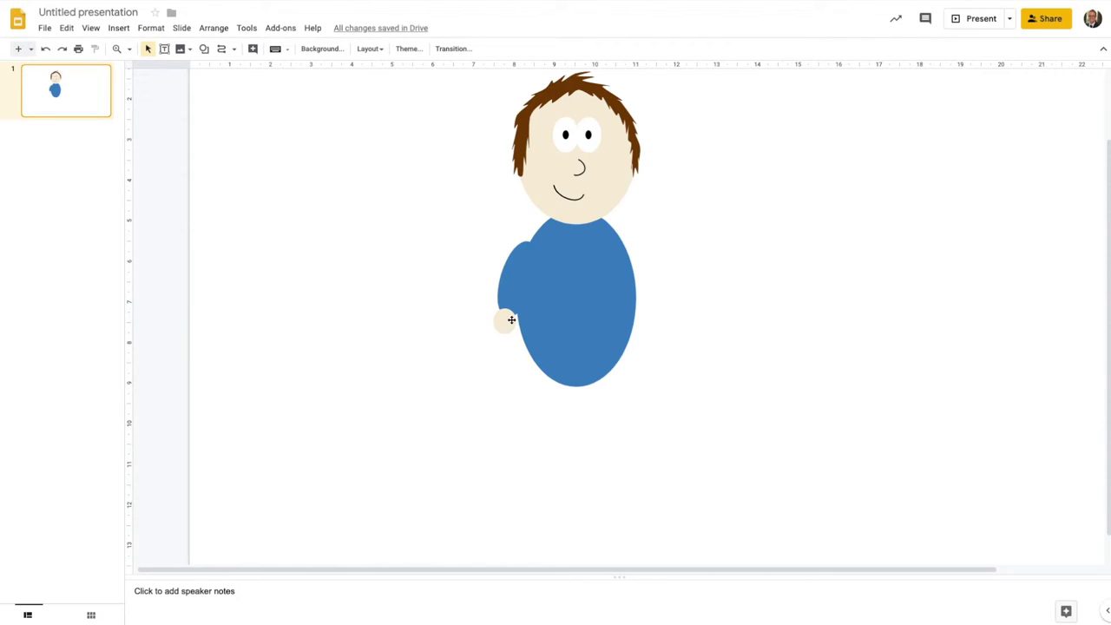
click(506, 322)
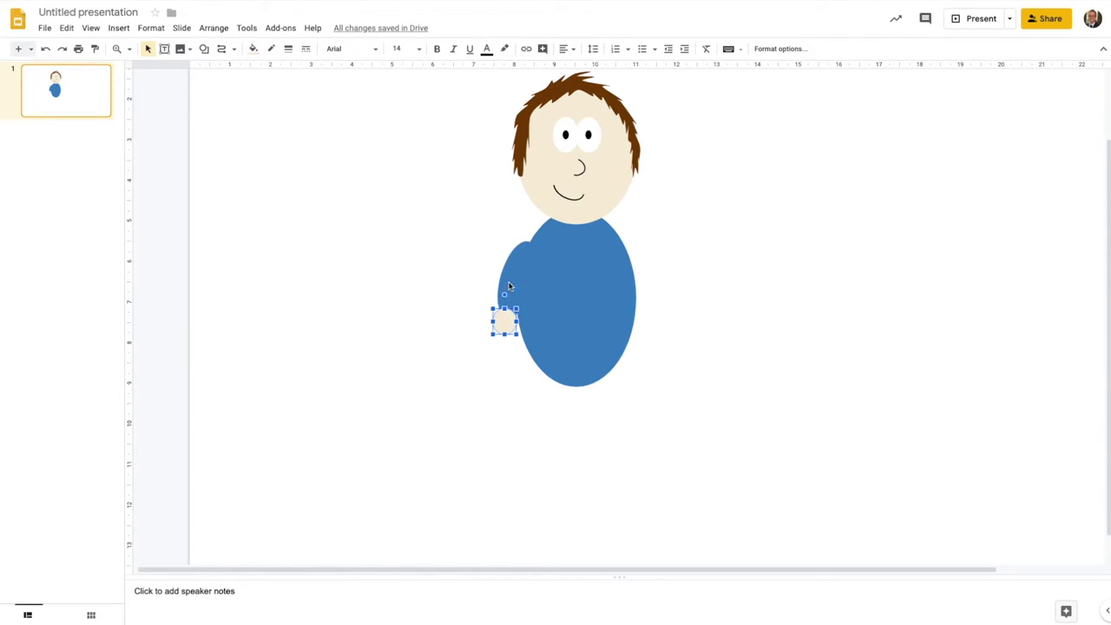
click(508, 283)
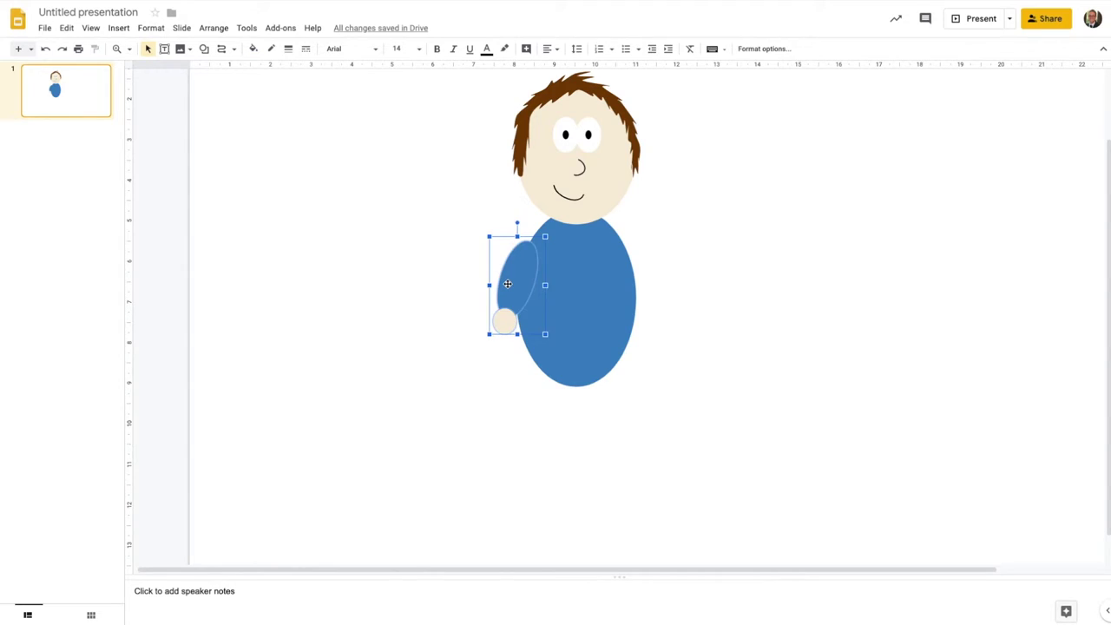
Group the left arm with its hand and duplicate the group onto the body's right side.
right_click(509, 282)
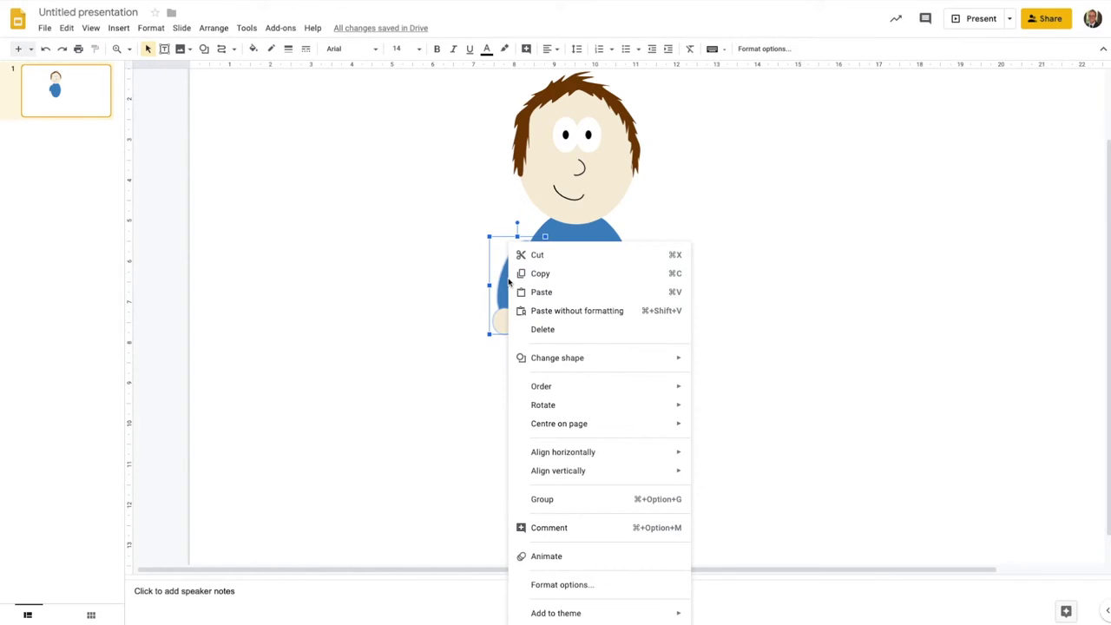
click(587, 502)
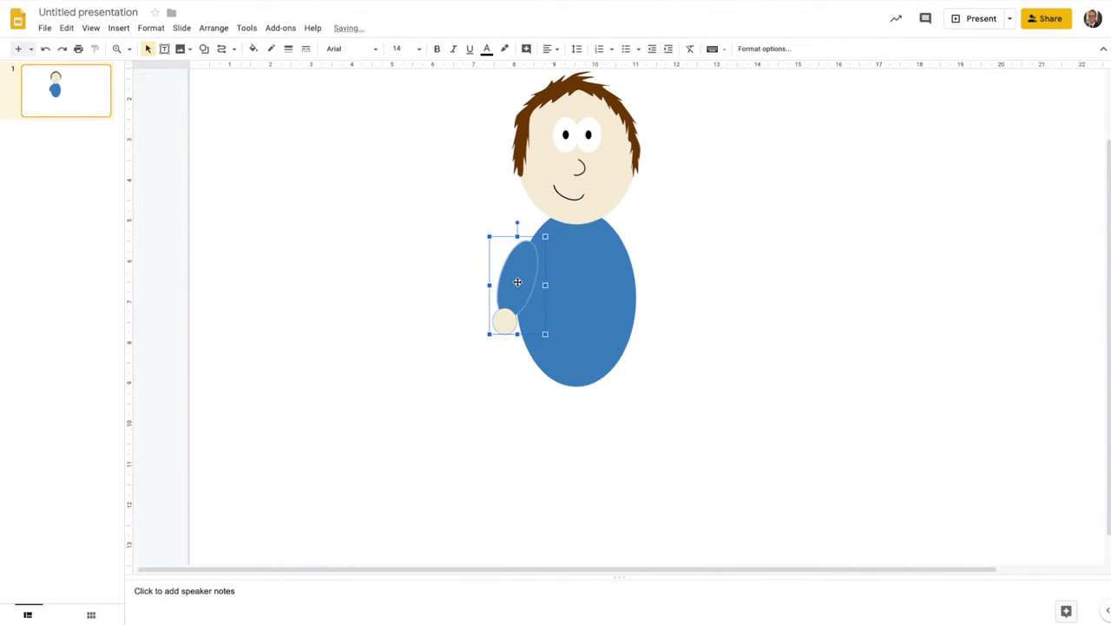
key(ctrl+d)
drag(530, 298, 672, 285)
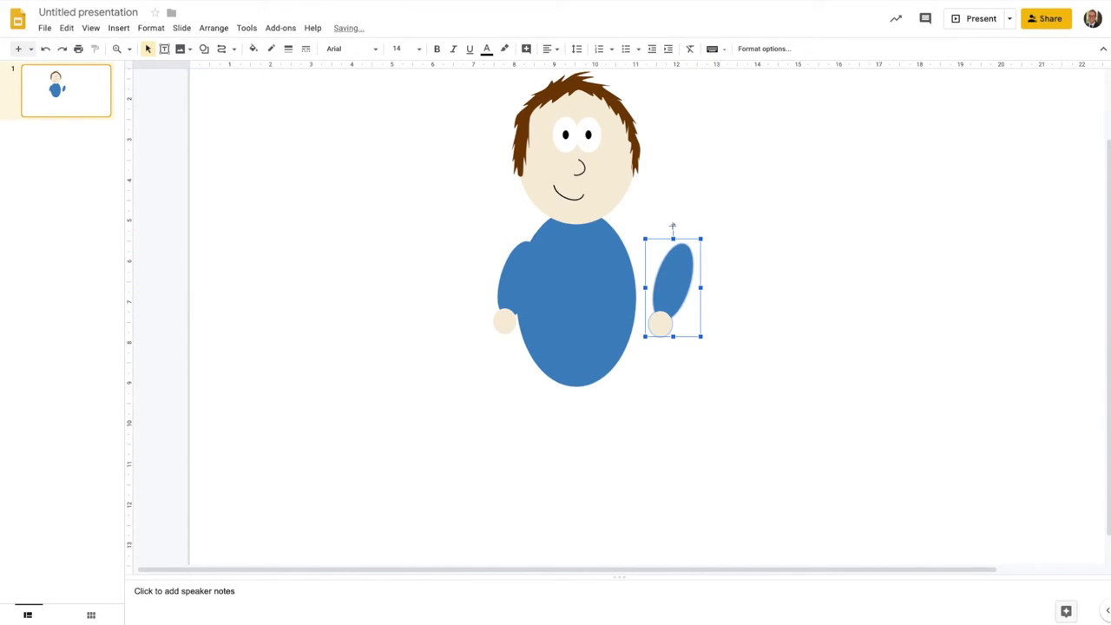
Rotate and reposition the copied arm until it rests against the body's right side.
drag(668, 227, 658, 229)
drag(657, 290, 634, 291)
drag(623, 227, 631, 228)
drag(642, 286, 647, 264)
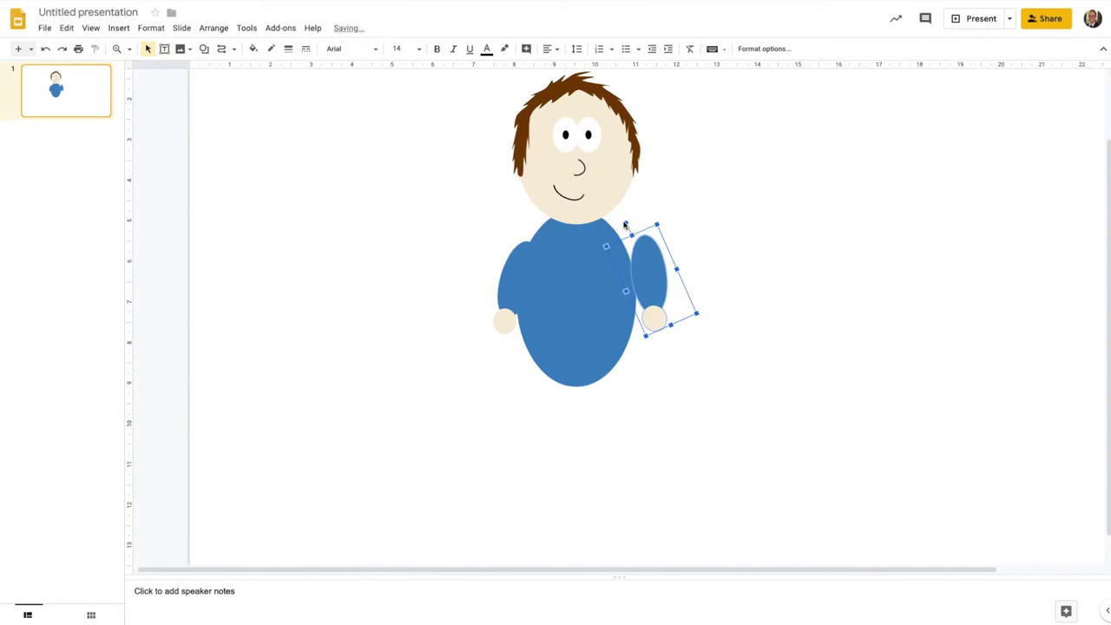
drag(624, 224, 612, 232)
drag(651, 270, 642, 276)
Nudge the right hand down onto the end of the right arm.
click(686, 351)
click(653, 325)
click(653, 326)
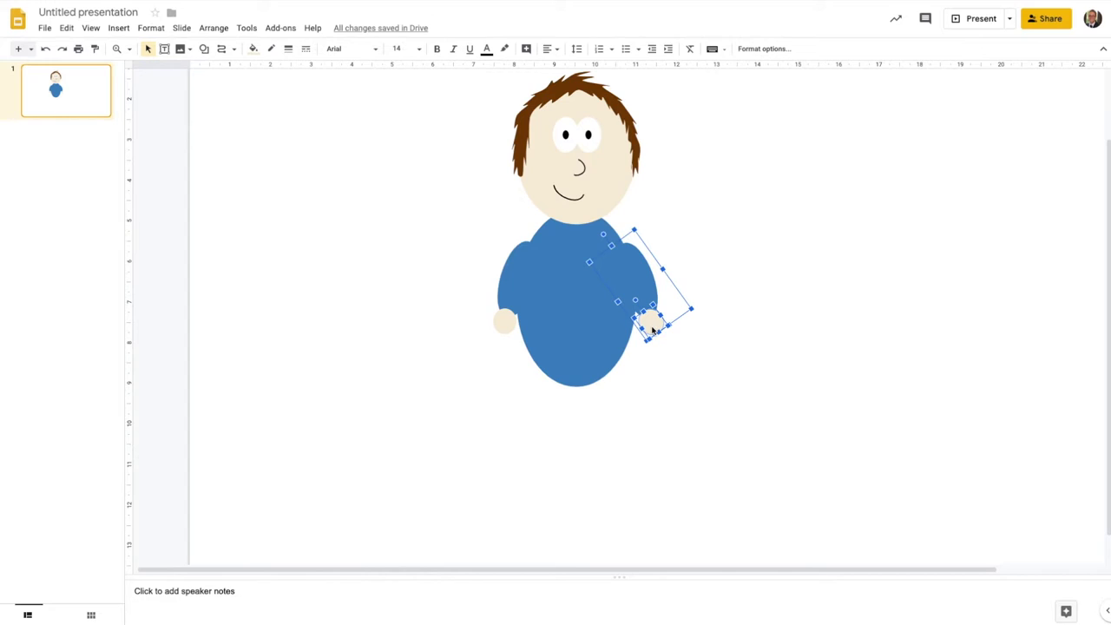
drag(653, 328, 653, 334)
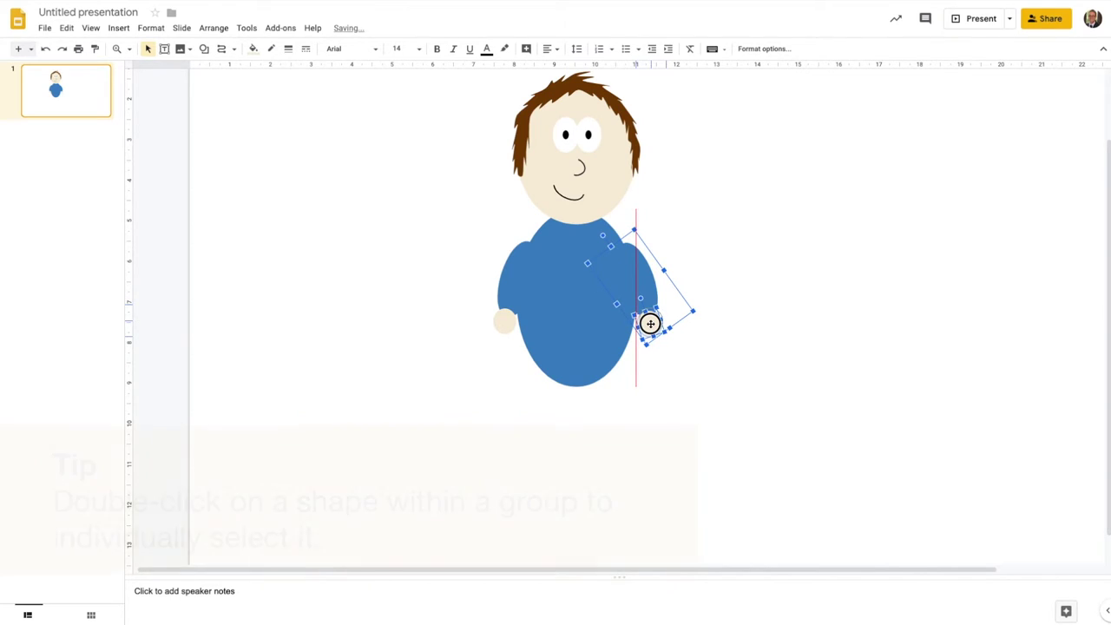
click(668, 356)
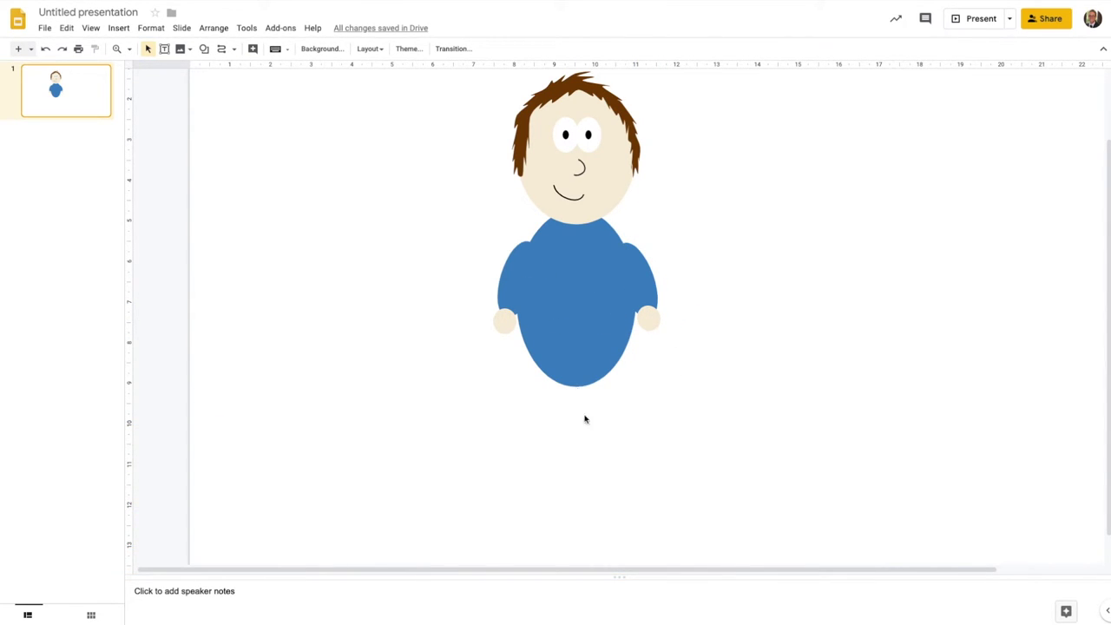
Draw a leg oval below the body, filled dark blue with no outline.
click(204, 48)
mouse_move(227, 69)
click(298, 97)
drag(543, 360, 561, 445)
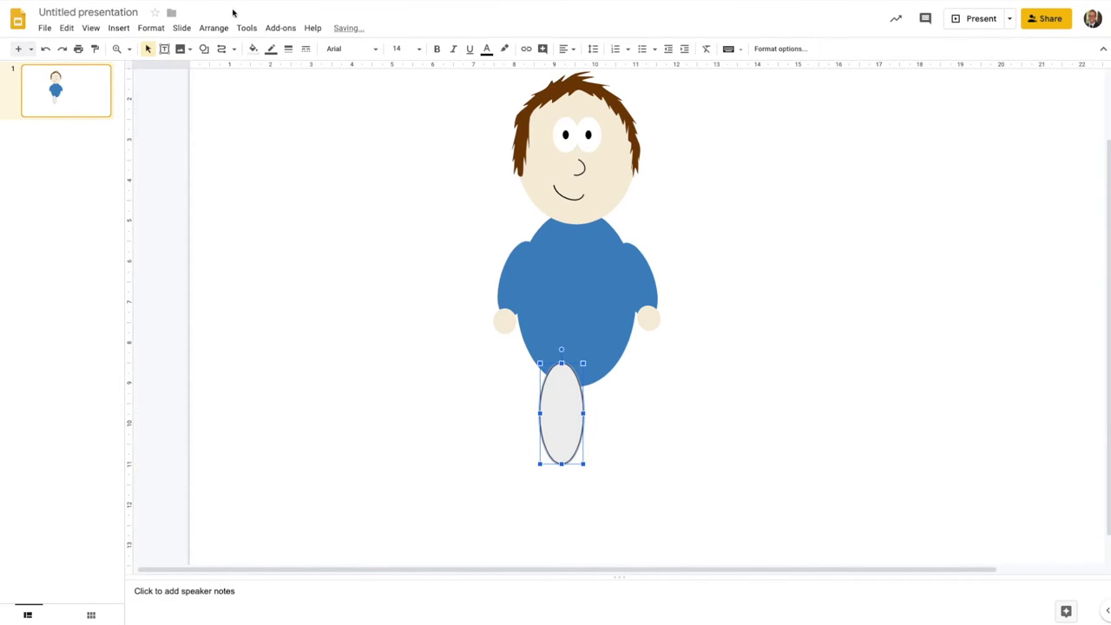
click(252, 49)
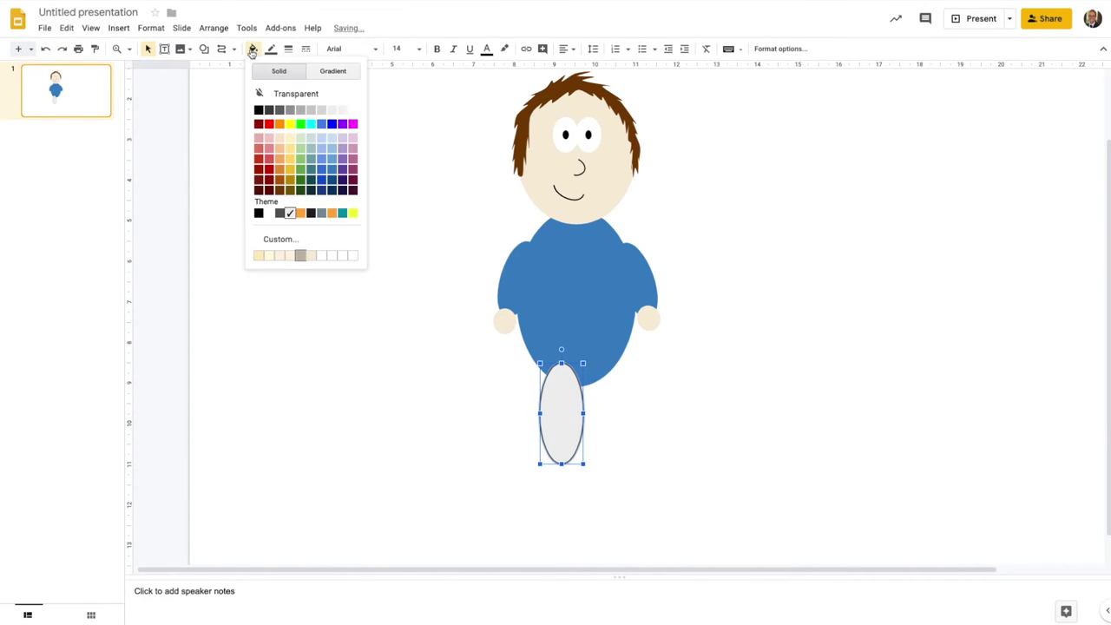
click(333, 190)
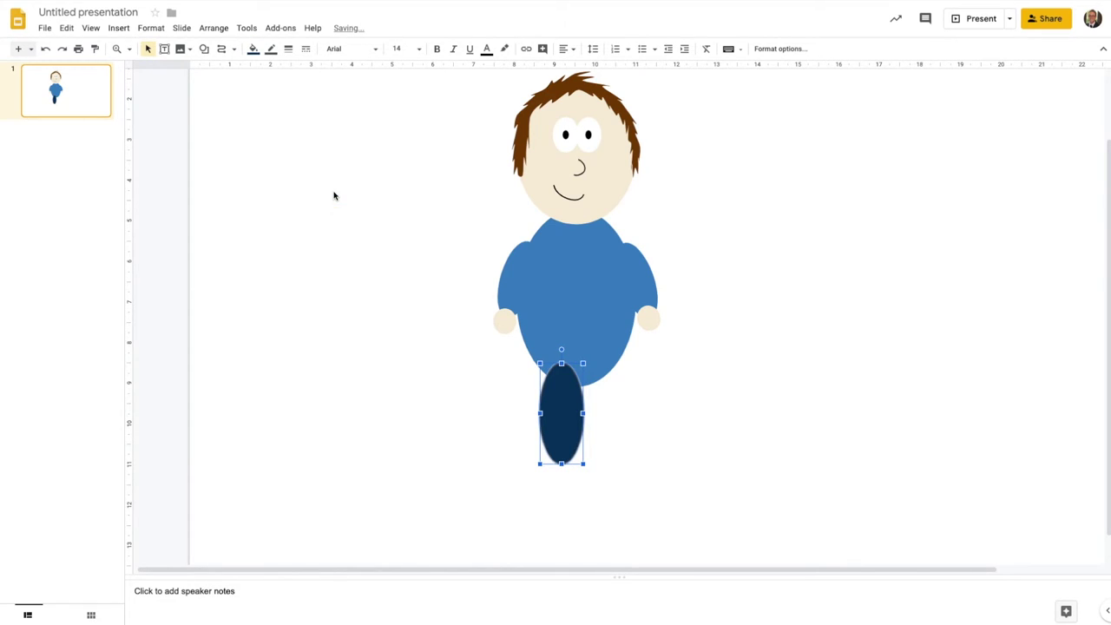
click(270, 48)
click(279, 75)
click(496, 433)
Copy the leg to make a second one beside it, then send both legs to the back.
click(569, 422)
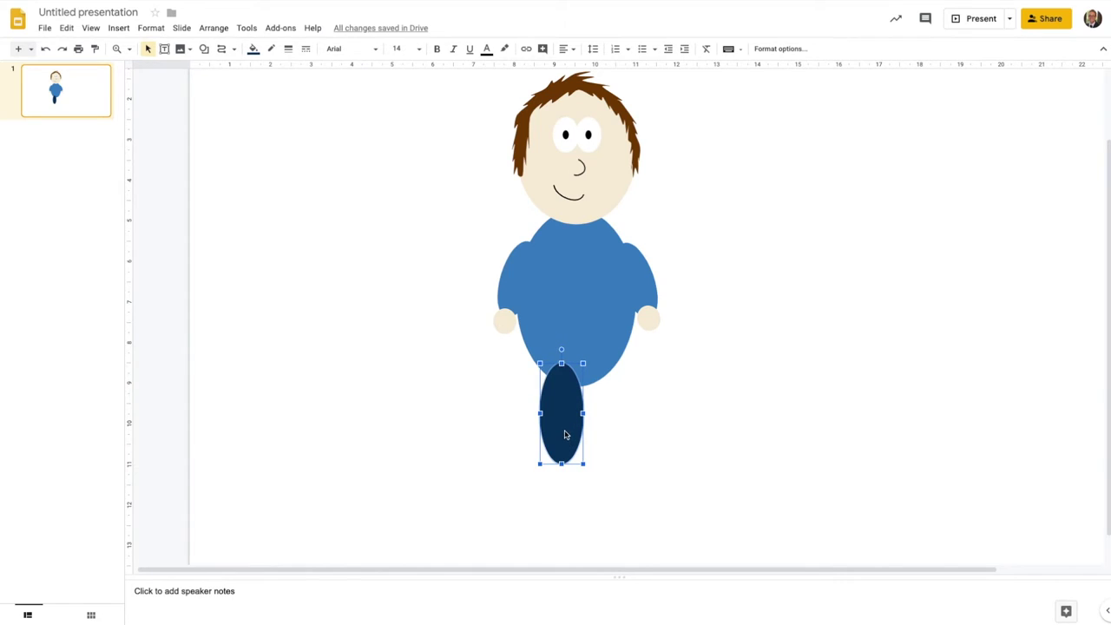
drag(565, 423, 591, 422)
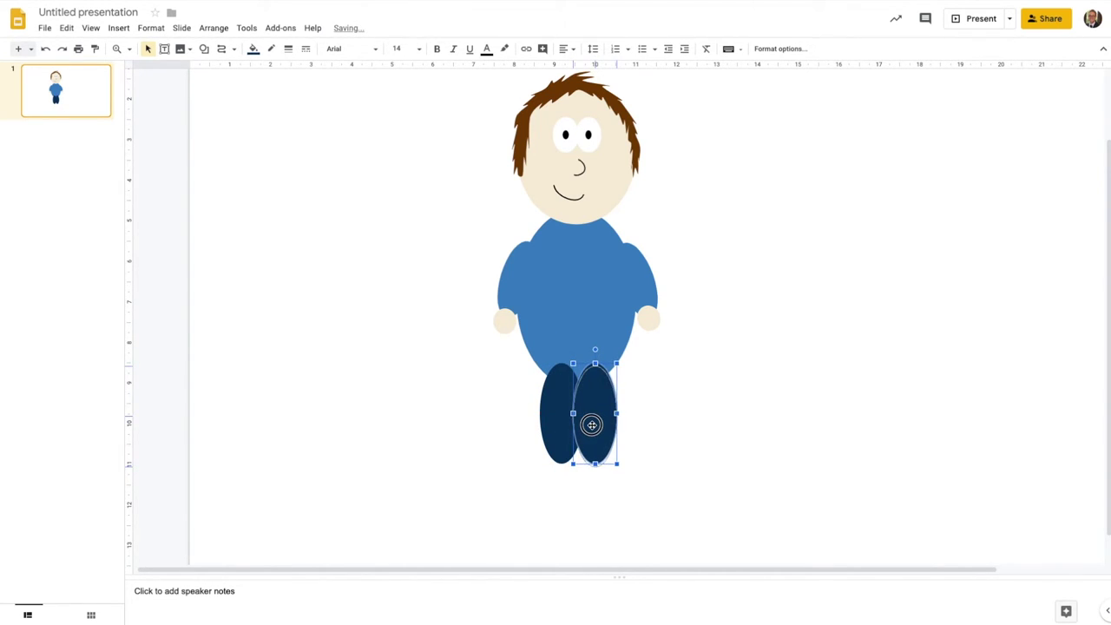
click(510, 436)
click(560, 417)
shift+click(594, 412)
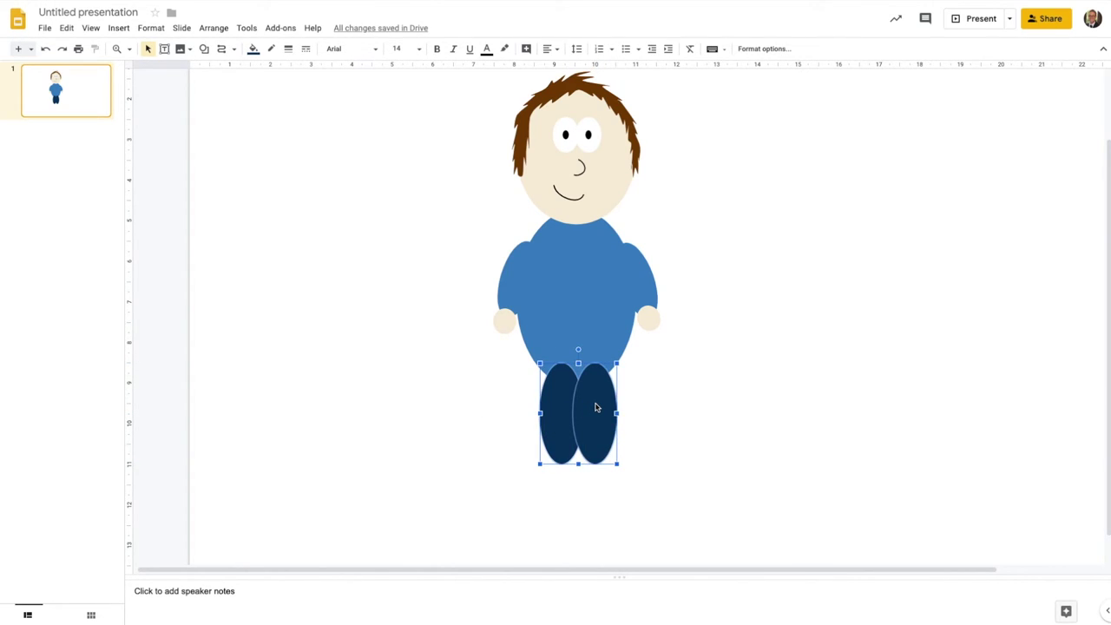
right_click(596, 407)
mouse_move(700, 164)
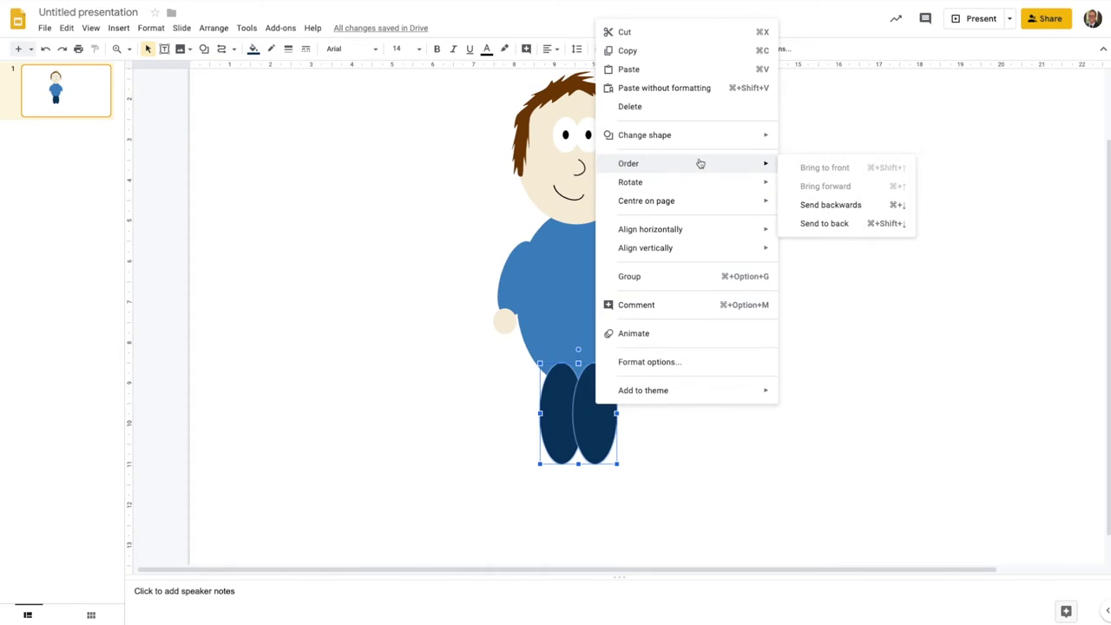
click(816, 225)
click(700, 439)
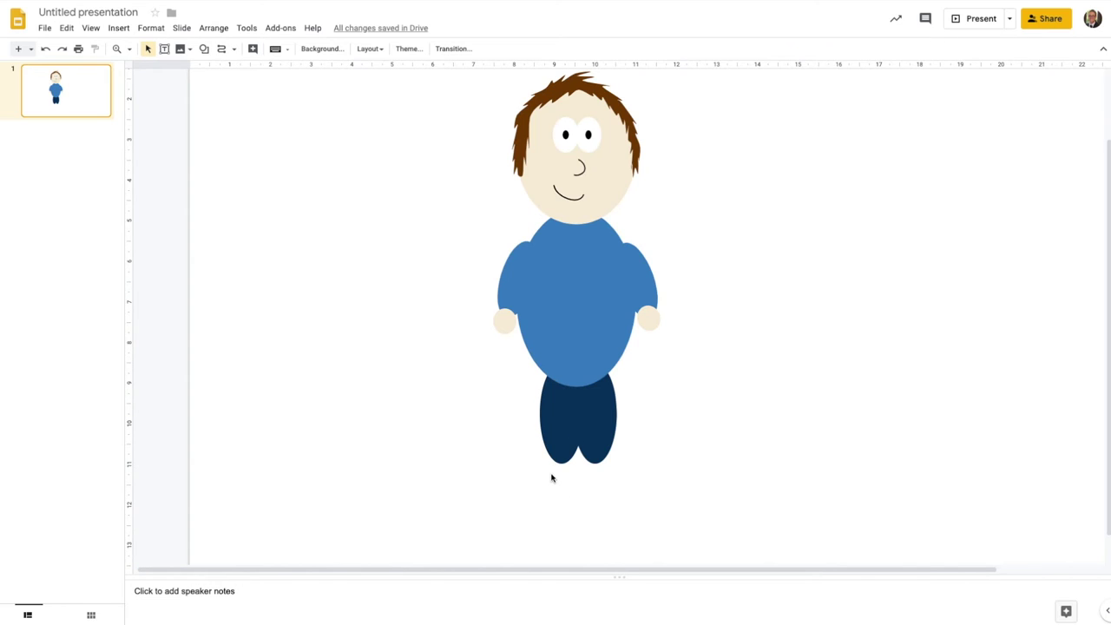
Draw a small oval under the left leg with no outline and a maroon fill.
click(203, 48)
mouse_move(232, 69)
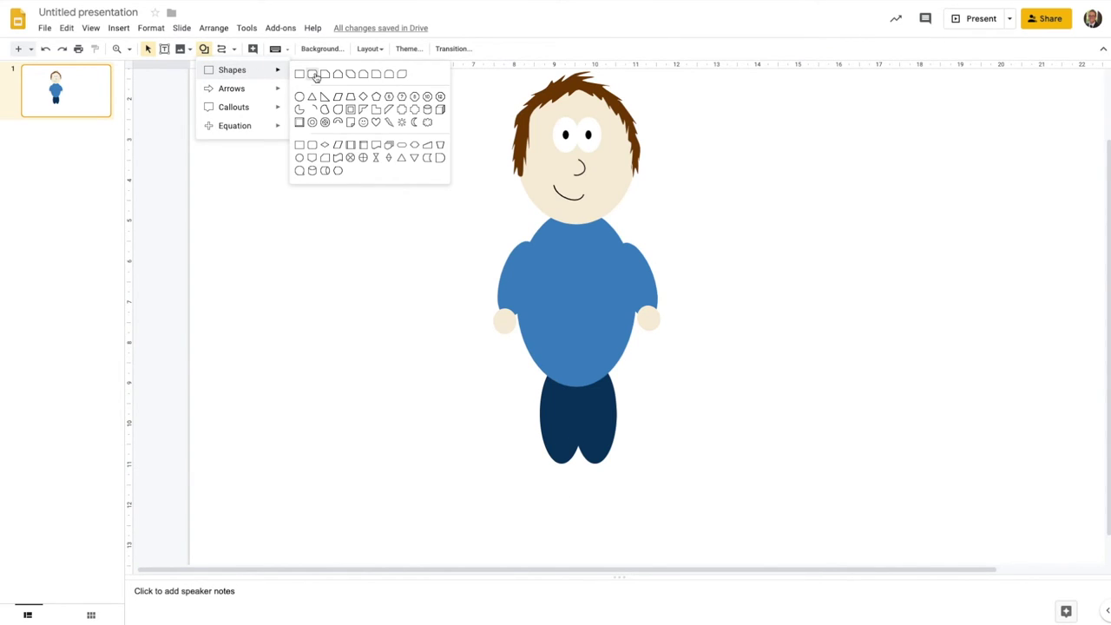
click(298, 96)
drag(524, 453, 572, 476)
click(271, 49)
click(278, 73)
click(253, 48)
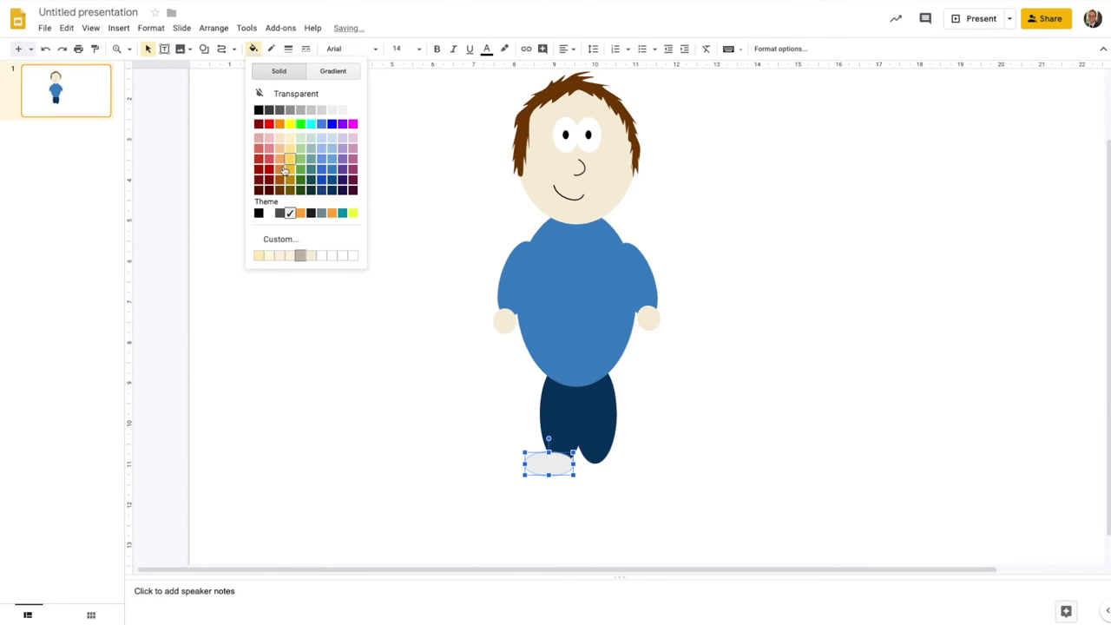
click(269, 169)
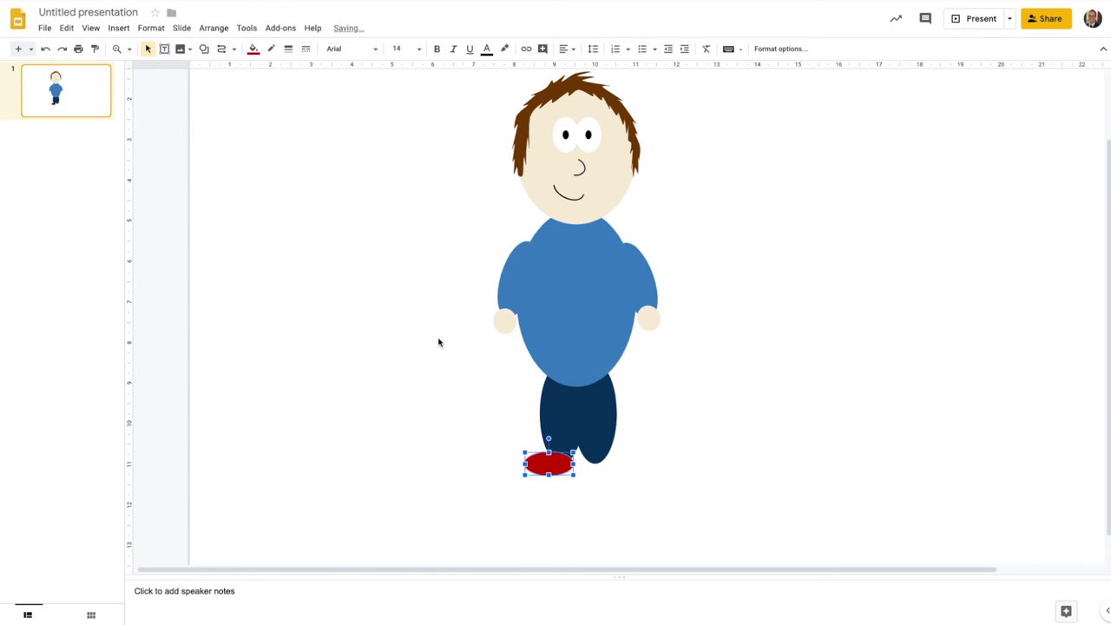
click(253, 49)
click(270, 182)
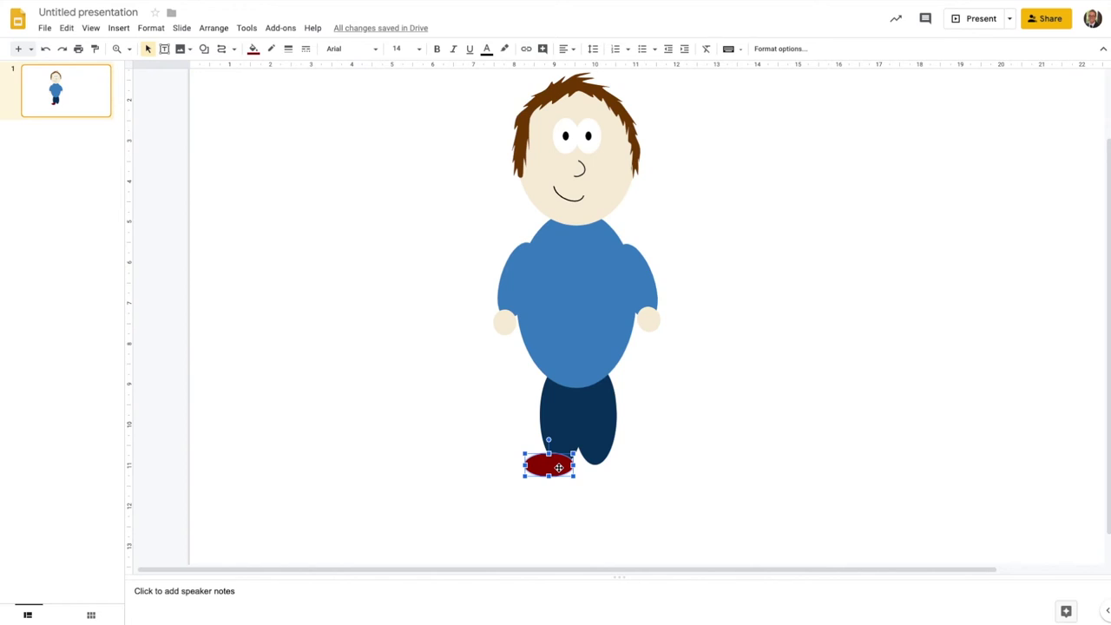
Duplicate the maroon shoe and place the copy under the right leg.
key(ctrl+d)
drag(564, 482, 605, 464)
click(611, 501)
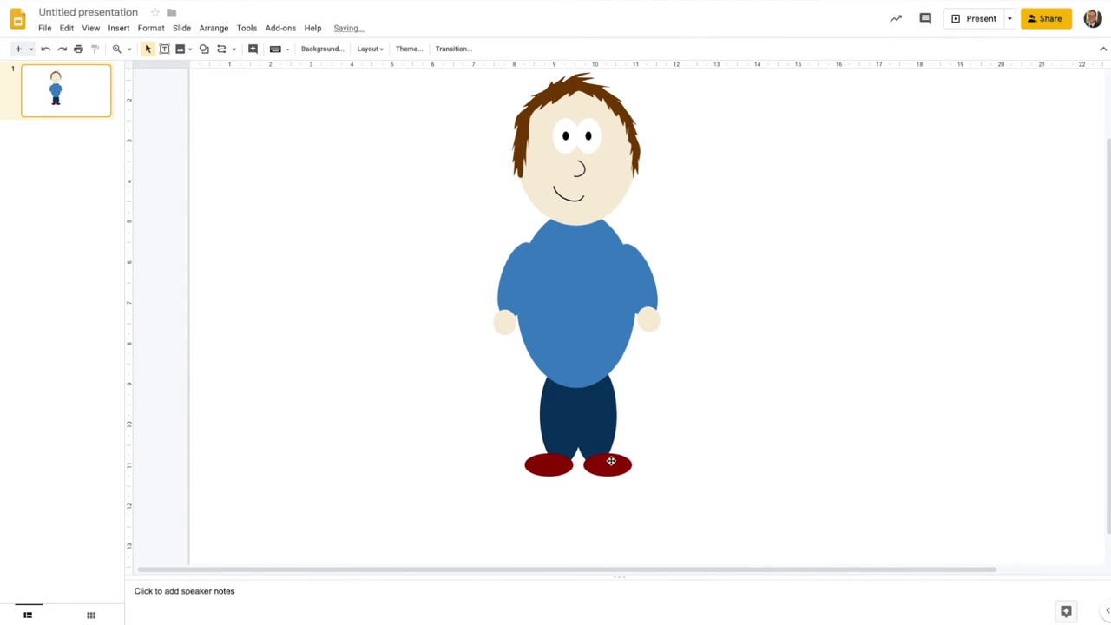
click(611, 461)
click(643, 469)
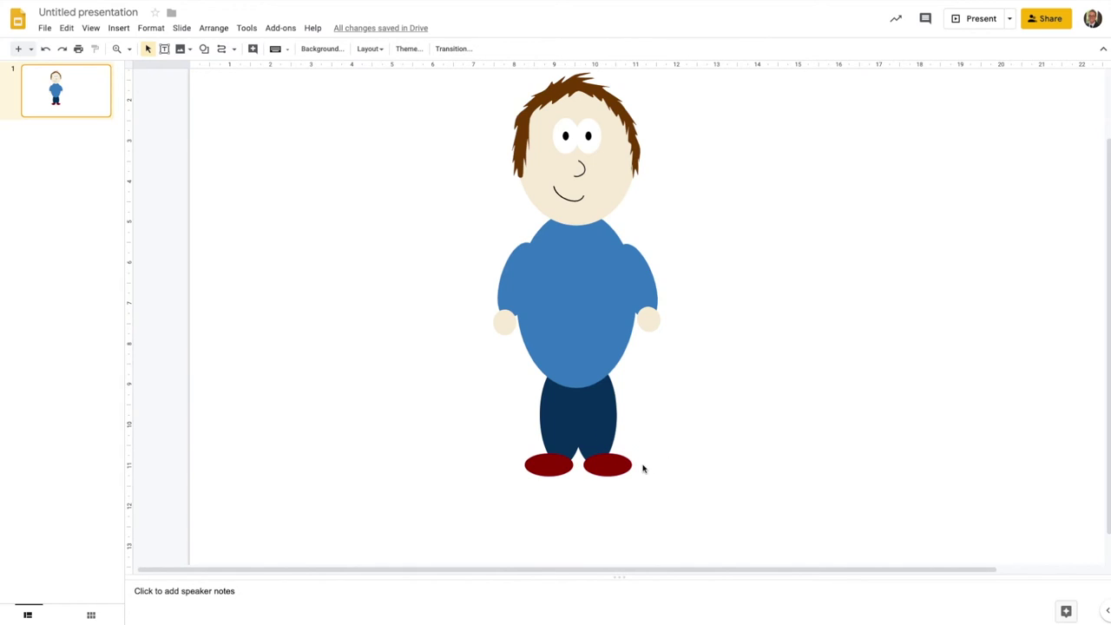
click(620, 466)
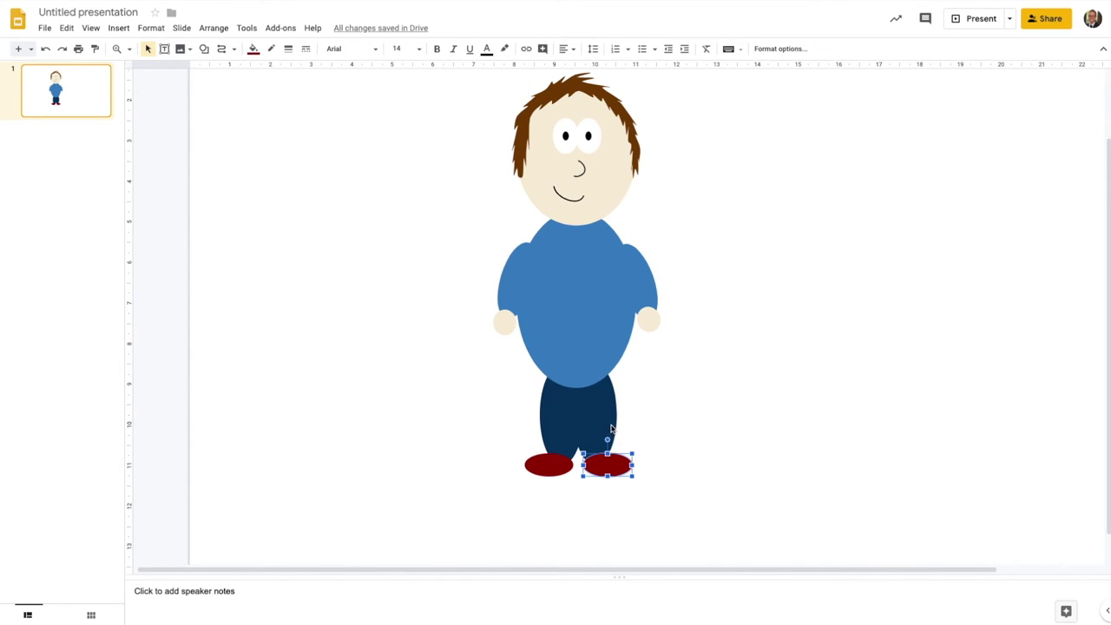
Group the right leg with the right shoe, and the left leg with the left shoe.
shift+click(611, 428)
right_click(611, 428)
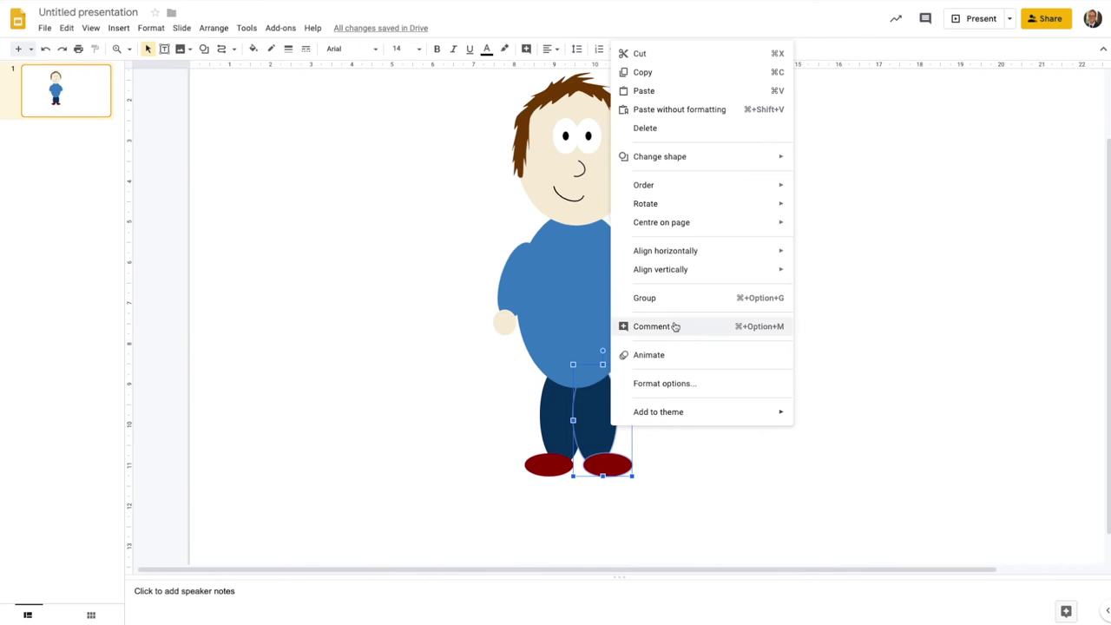
click(674, 299)
click(691, 481)
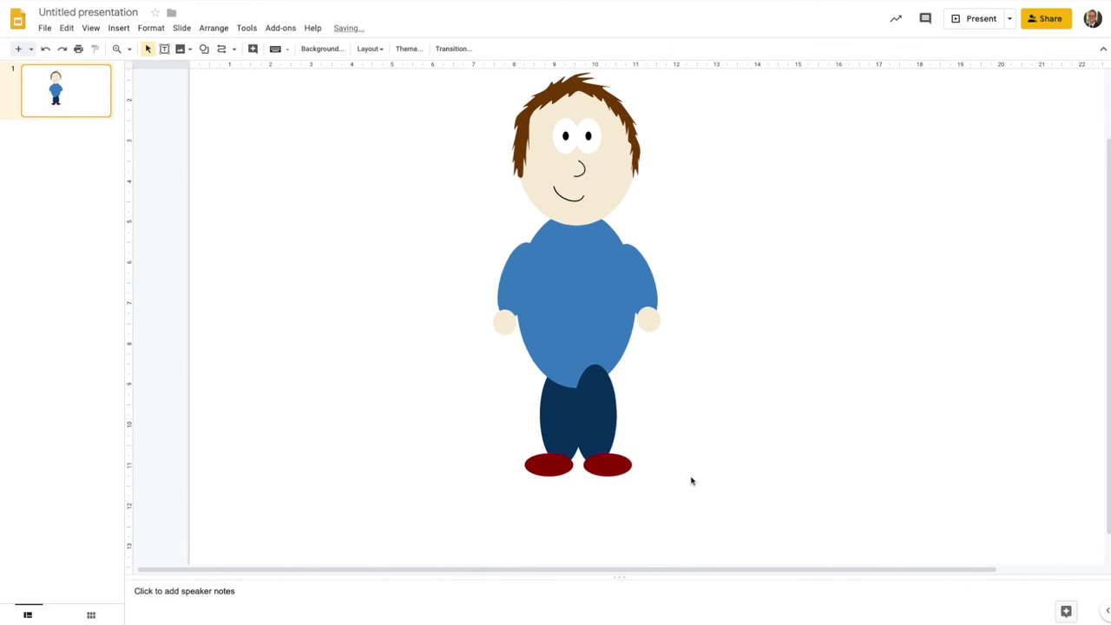
click(548, 474)
shift+click(552, 405)
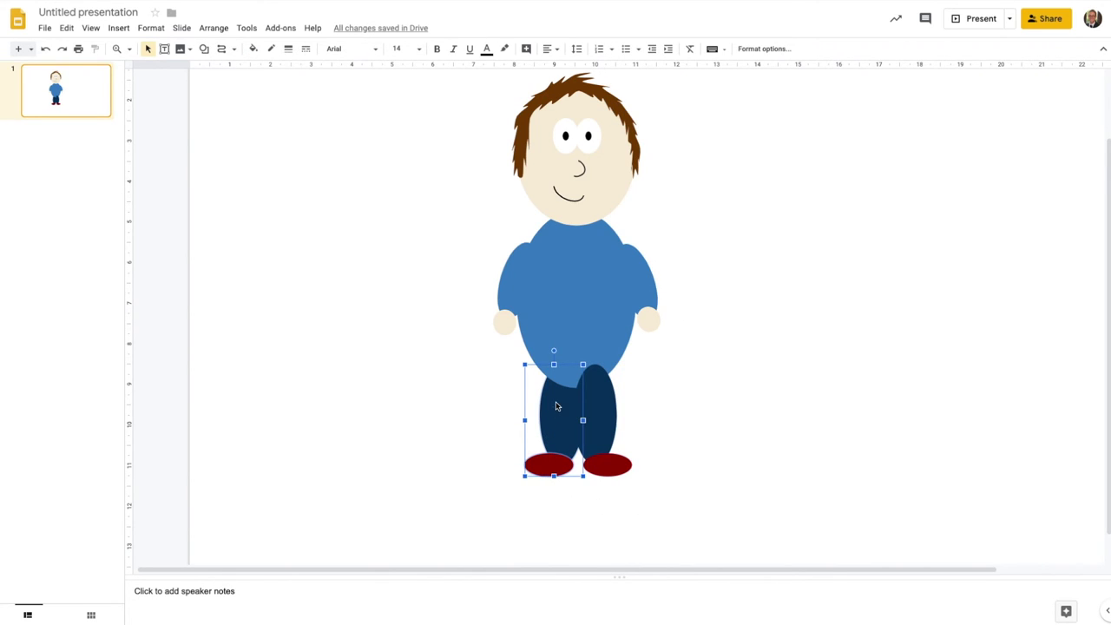
right_click(556, 406)
click(591, 276)
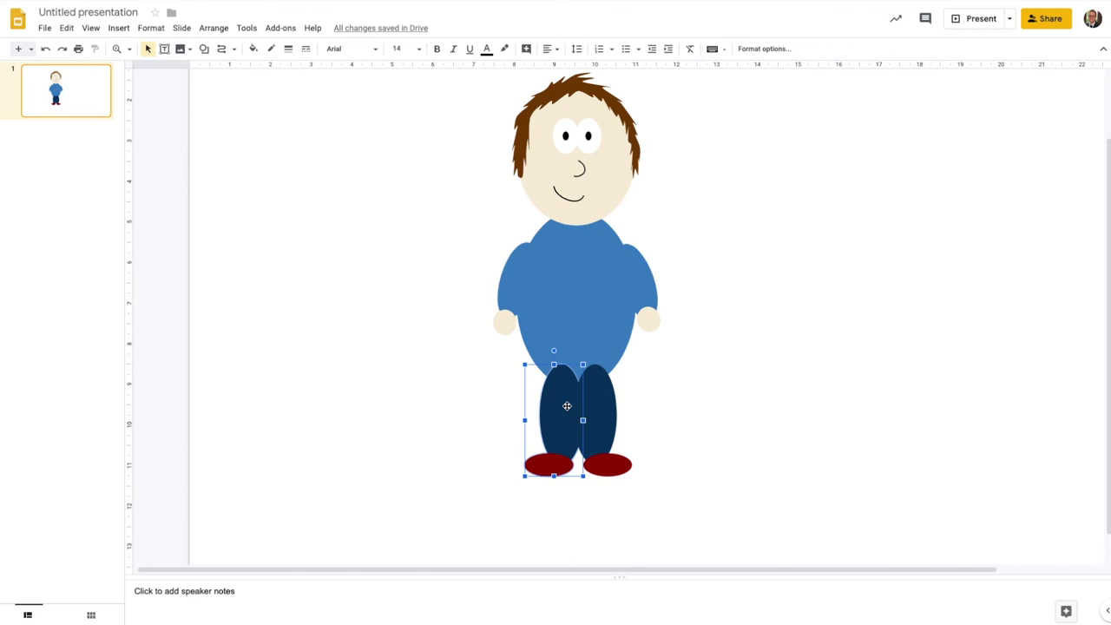
Send both the left and right leg-and-shoe groups to the back, behind the blue body.
click(495, 430)
click(559, 419)
right_click(559, 419)
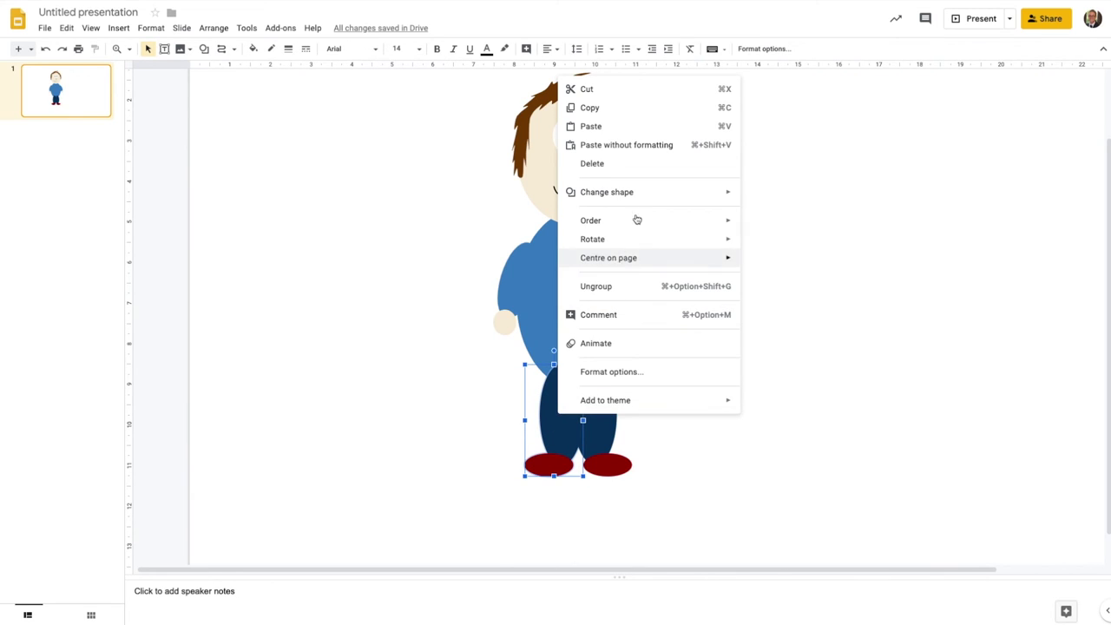
mouse_move(641, 224)
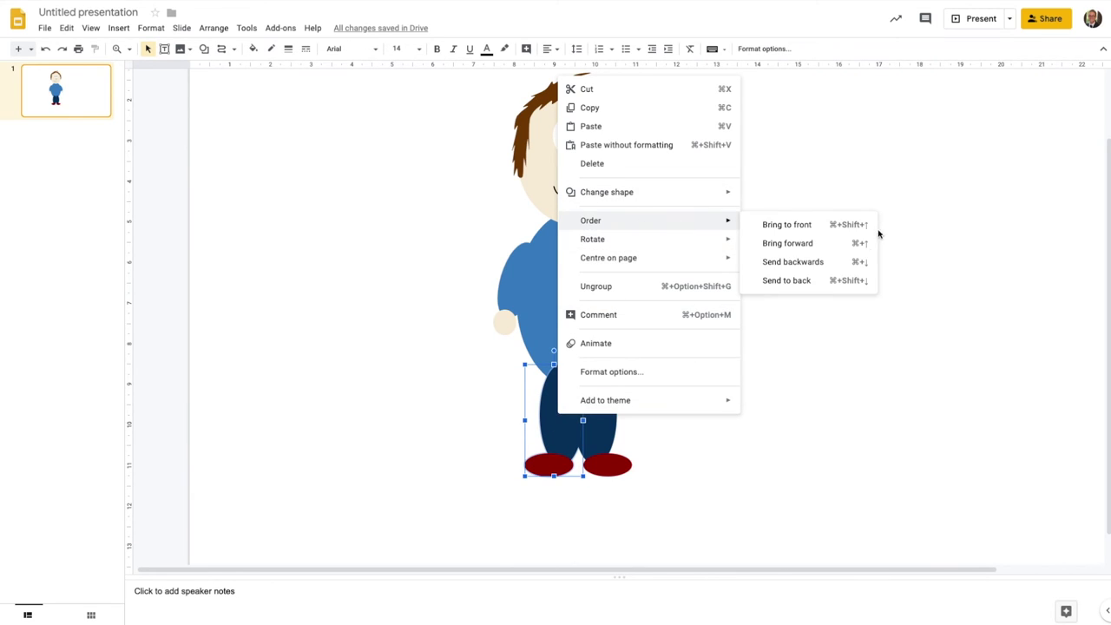
click(818, 284)
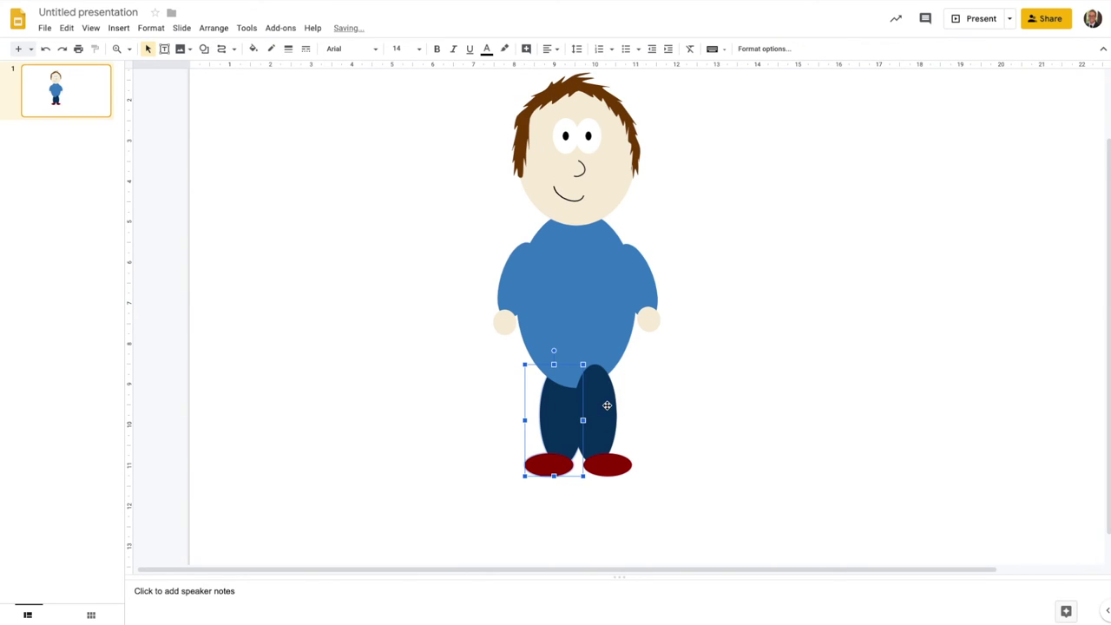
click(607, 405)
right_click(607, 405)
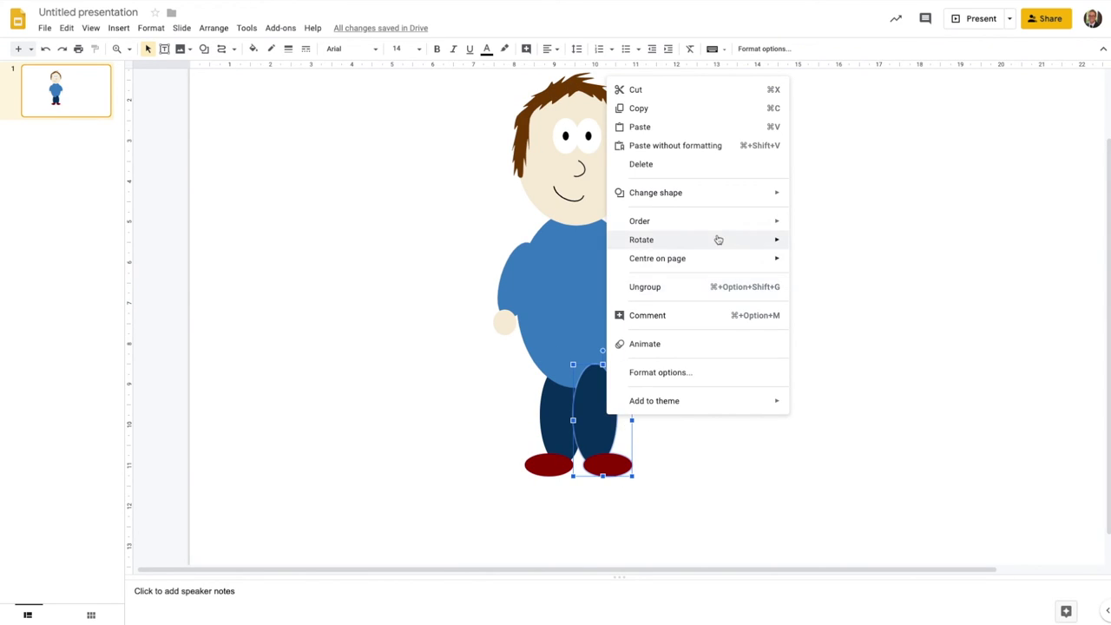
mouse_move(721, 224)
click(821, 280)
click(685, 442)
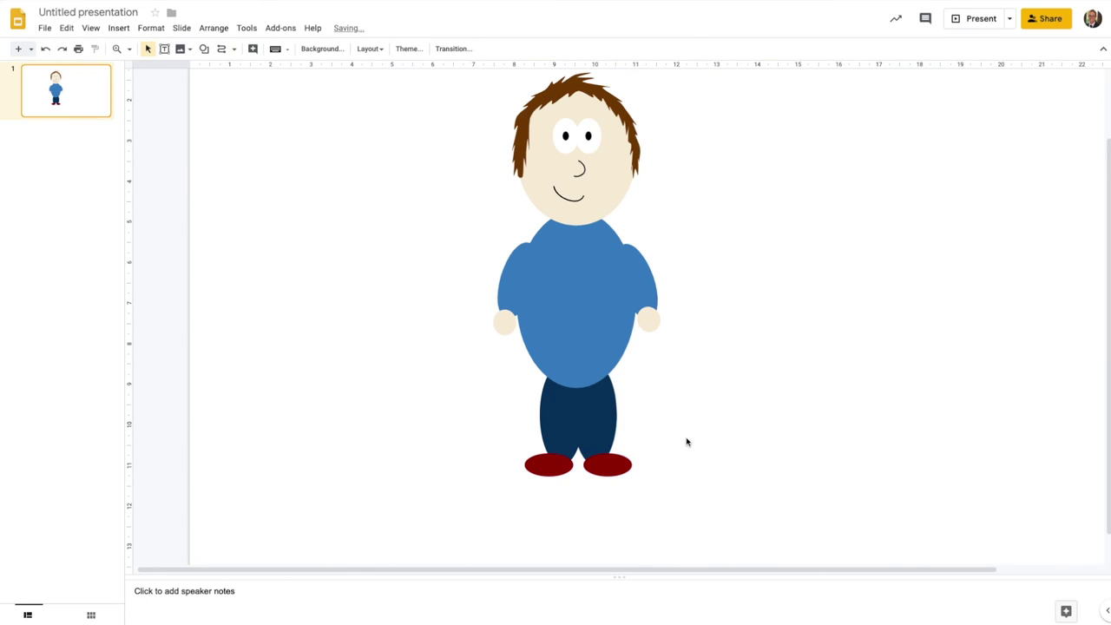
click(655, 305)
click(726, 347)
Lower the head so it sits centred on the body, then fit the slide in view.
mouse_move(612, 185)
mouse_down()
mouse_move(782, 203)
mouse_move(616, 216)
mouse_move(610, 203)
mouse_up()
click(672, 258)
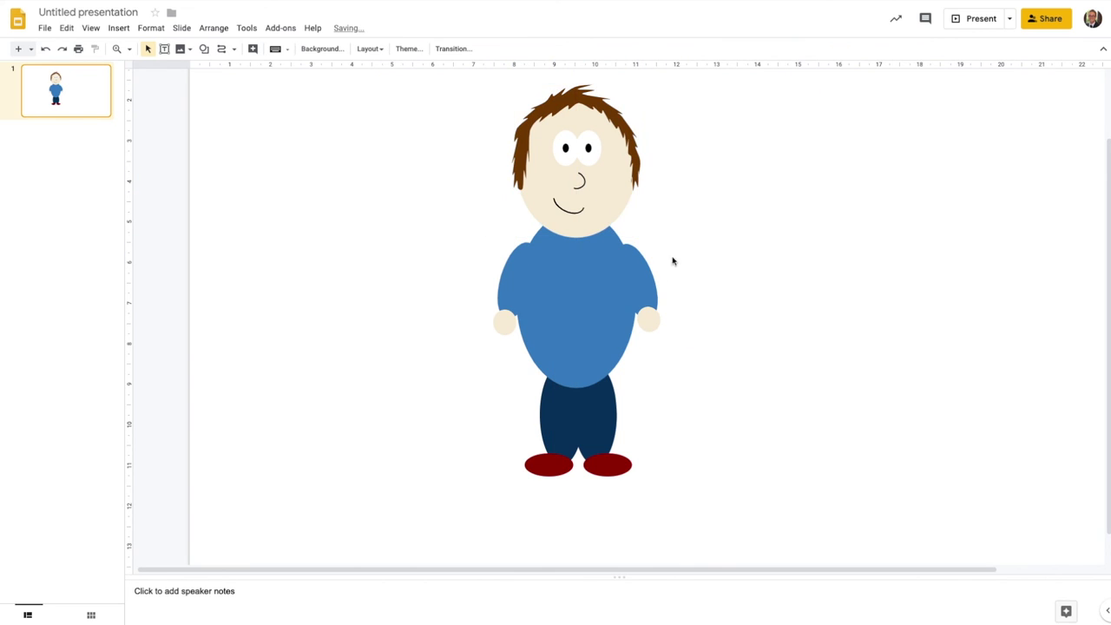
click(648, 285)
click(674, 399)
click(614, 443)
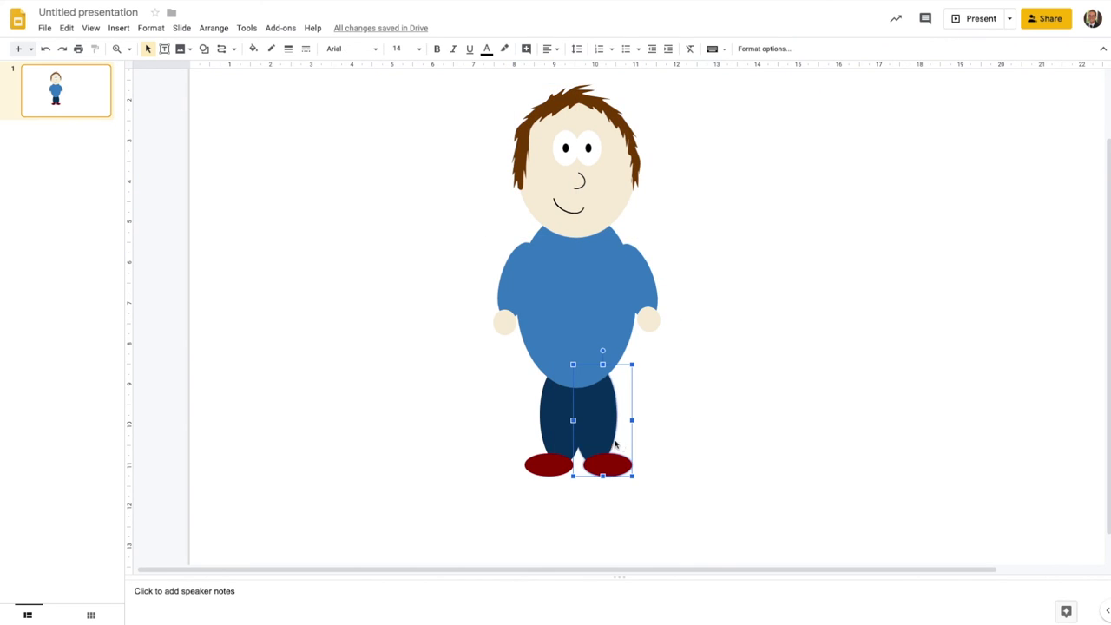
click(548, 423)
click(715, 427)
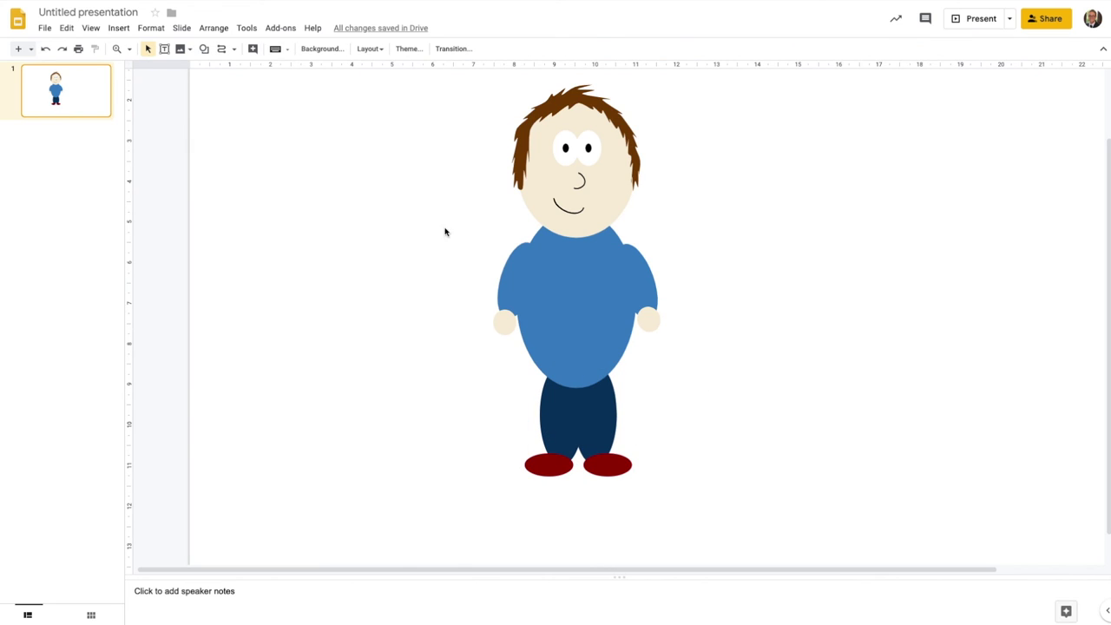
click(128, 48)
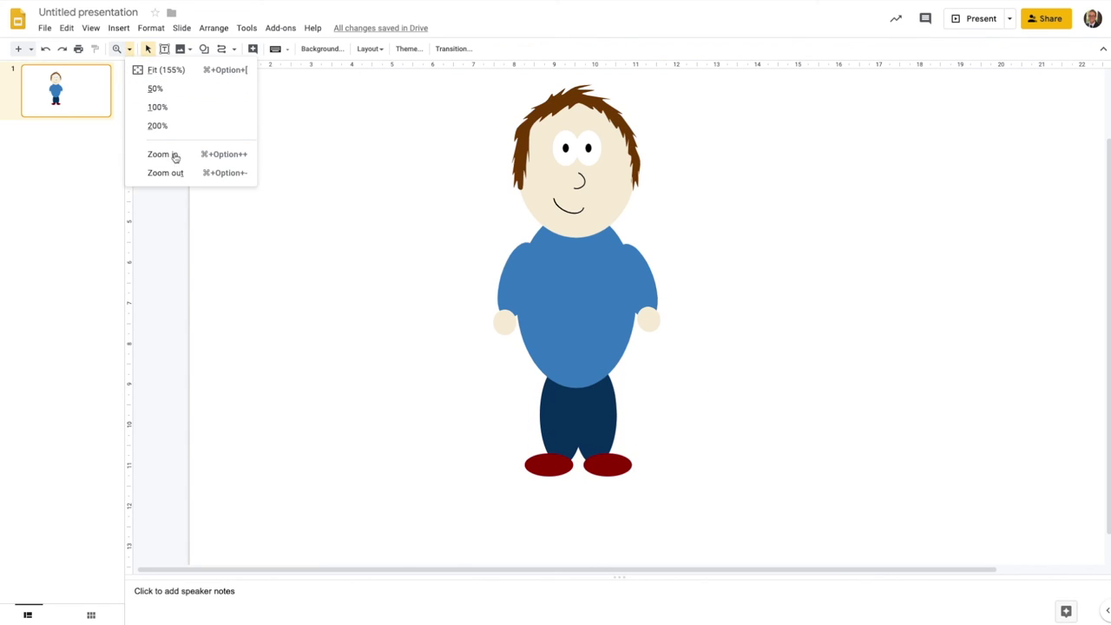
click(165, 70)
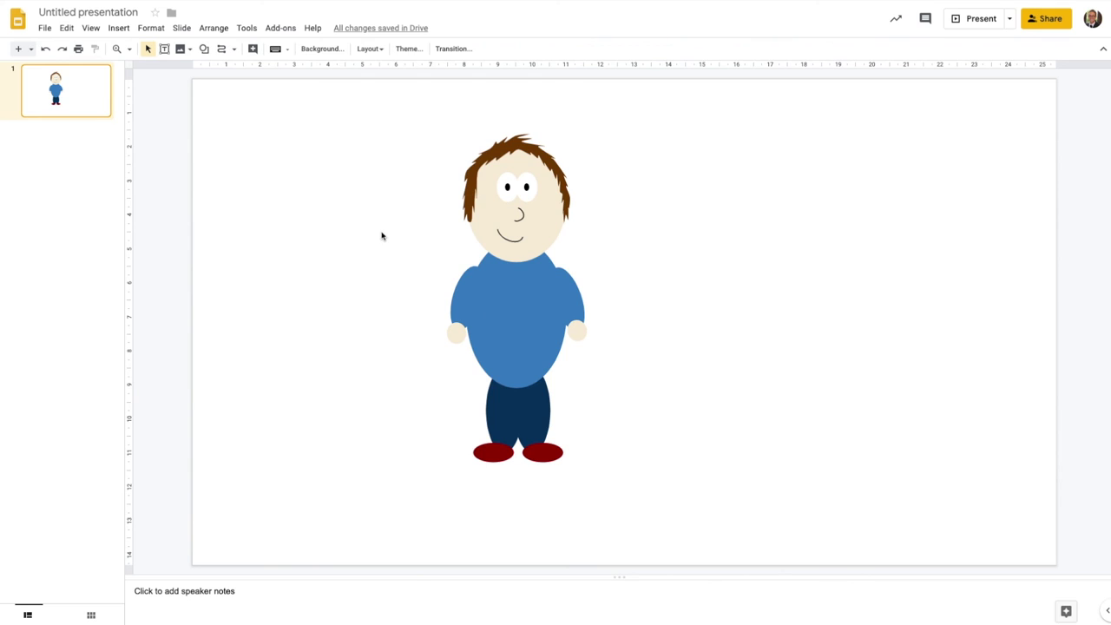